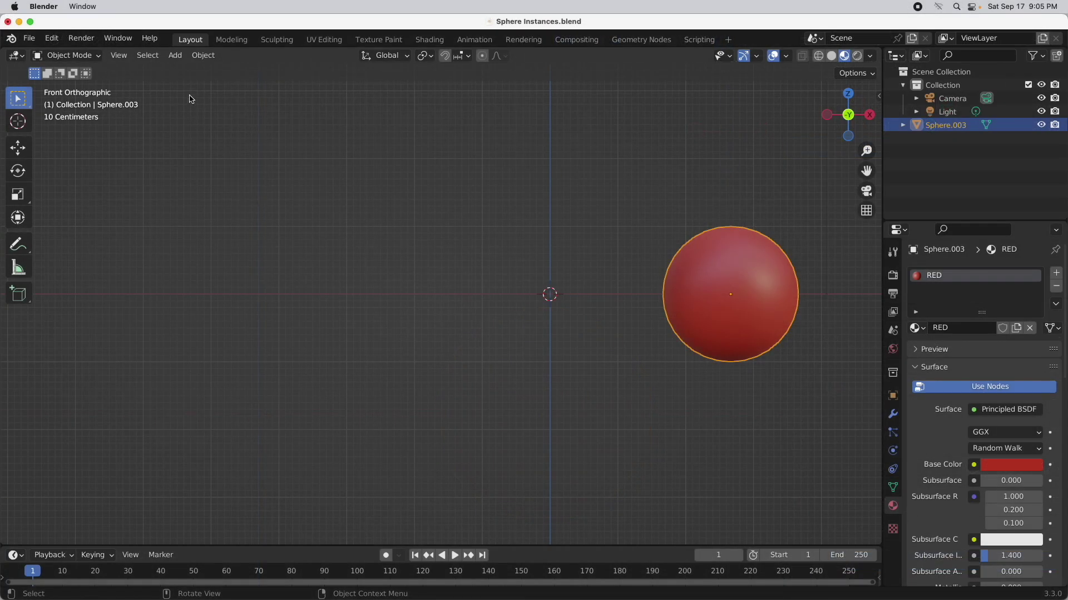
# Step: Duplicate the red sphere about 2.3 m along negative X, repeating the operation twice to form a row of four independent spheres
pyautogui.click(202, 56)
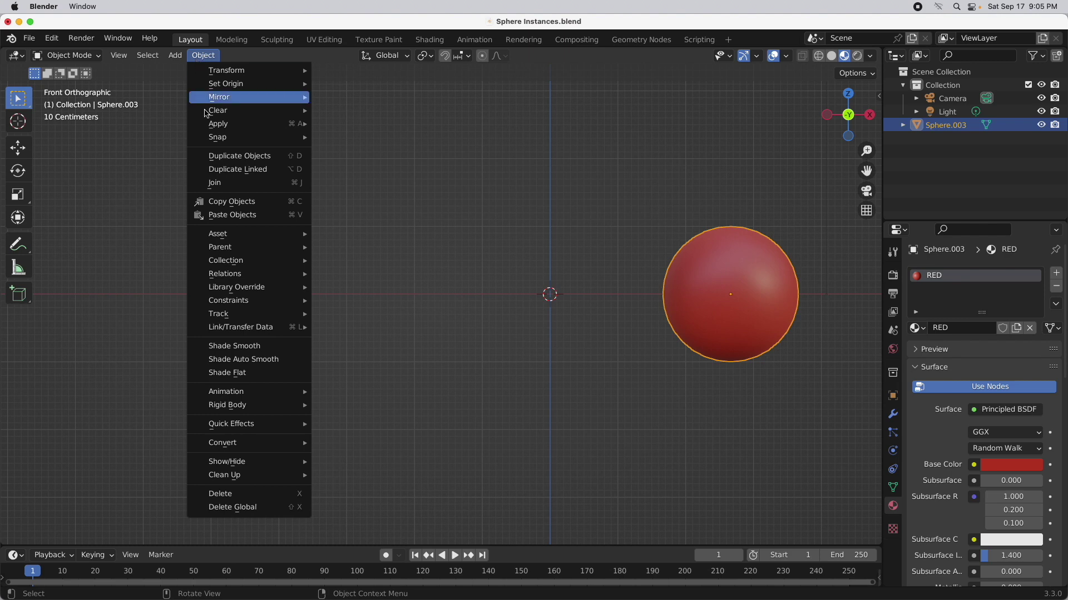
pyautogui.click(218, 160)
pyautogui.press('x')
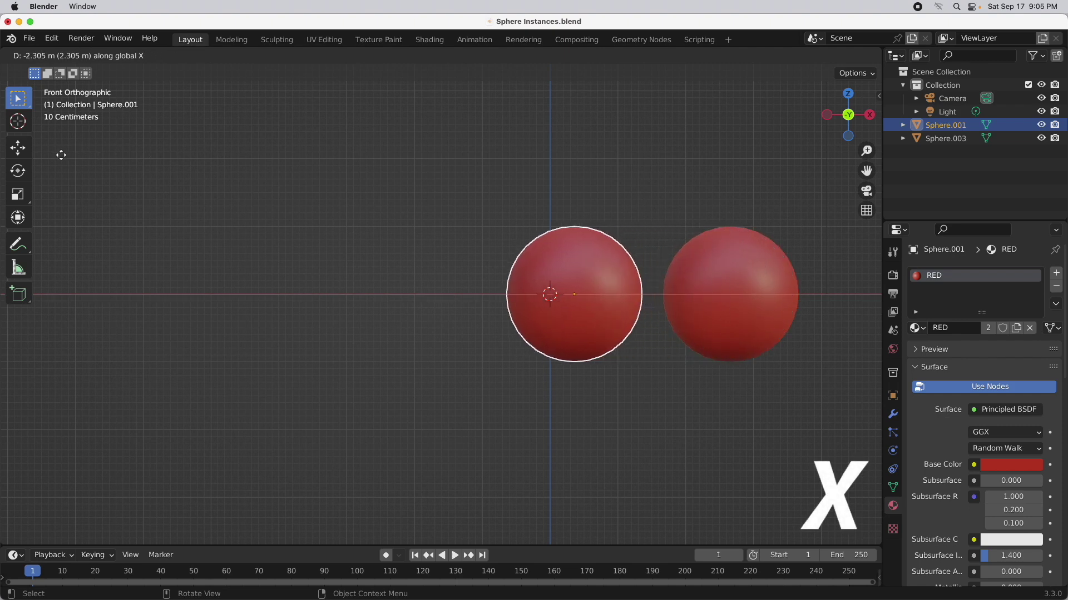
pyautogui.click(60, 158)
pyautogui.hotkey('shift', 'r')
pyautogui.hotkey('shift', 'r')
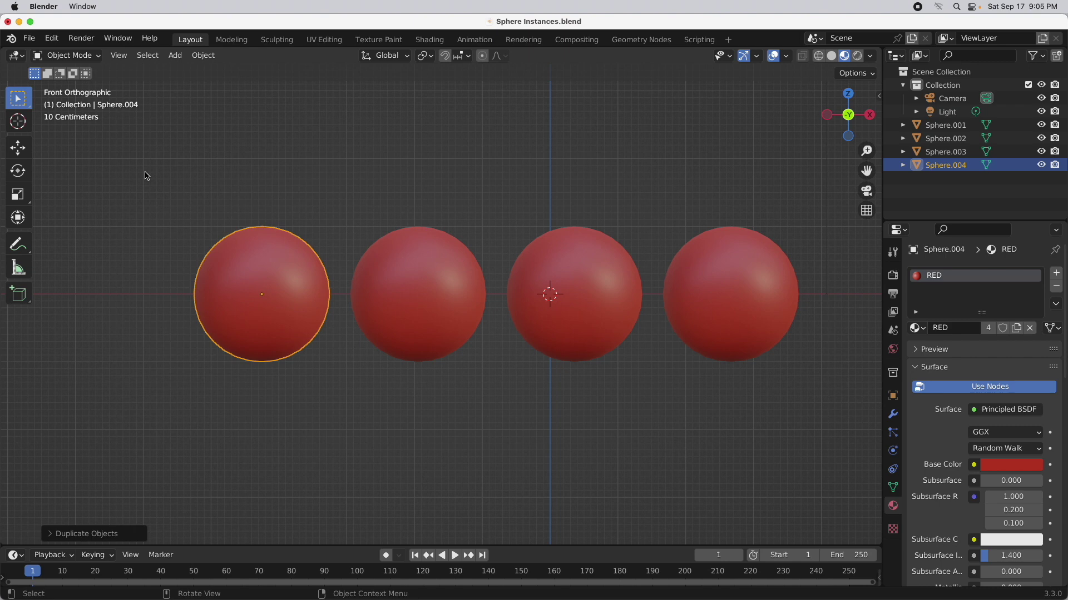
# Step: Make a single-user copy of the RED material on the sphere beside the original, naming it BLUE with a blue-violet base color
pyautogui.click(625, 303)
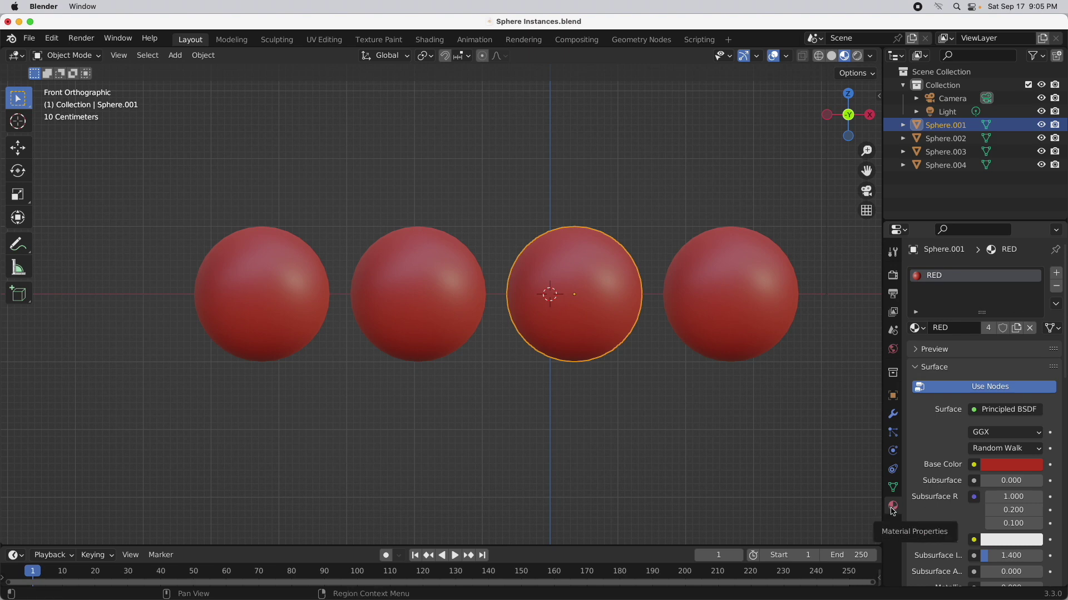
pyautogui.click(1017, 329)
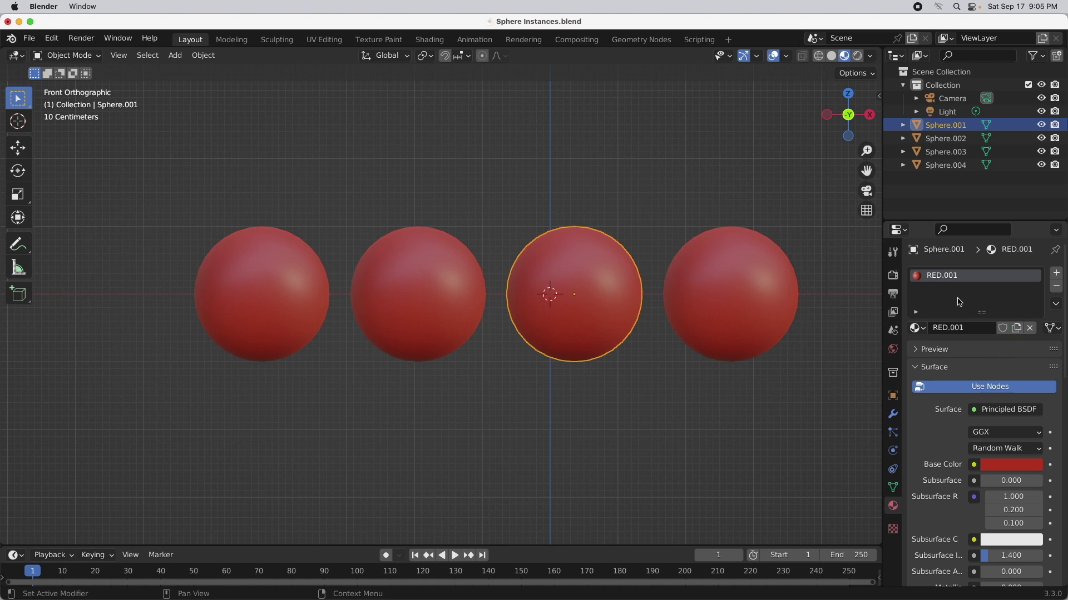
pyautogui.doubleClick(937, 276)
pyautogui.write('BLUE')
pyautogui.press('Return')
pyautogui.click(1014, 466)
pyautogui.moveTo(998, 312); pyautogui.dragTo(1008, 309)
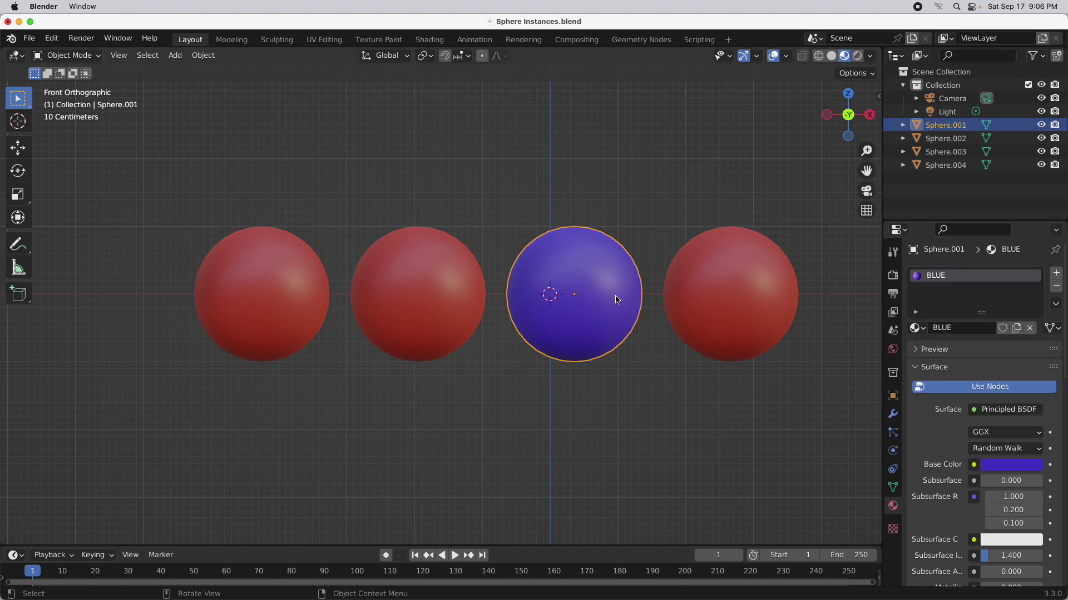
# Step: Scale the rightmost sphere's mesh along Z by about 1.66 in Edit Mode, and undo the scaling
pyautogui.click(712, 254)
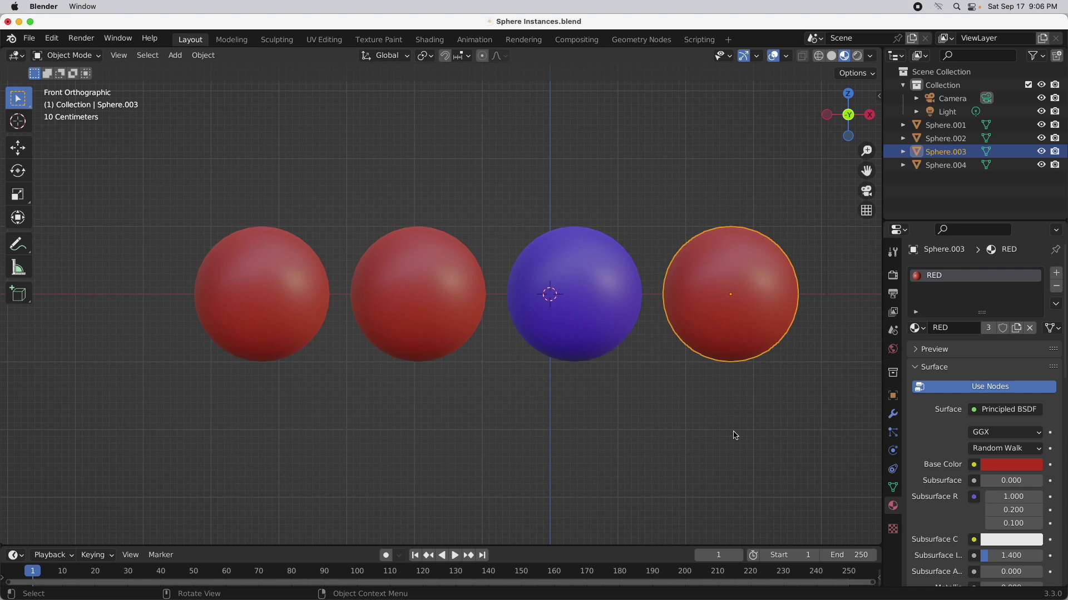
pyautogui.press('Tab')
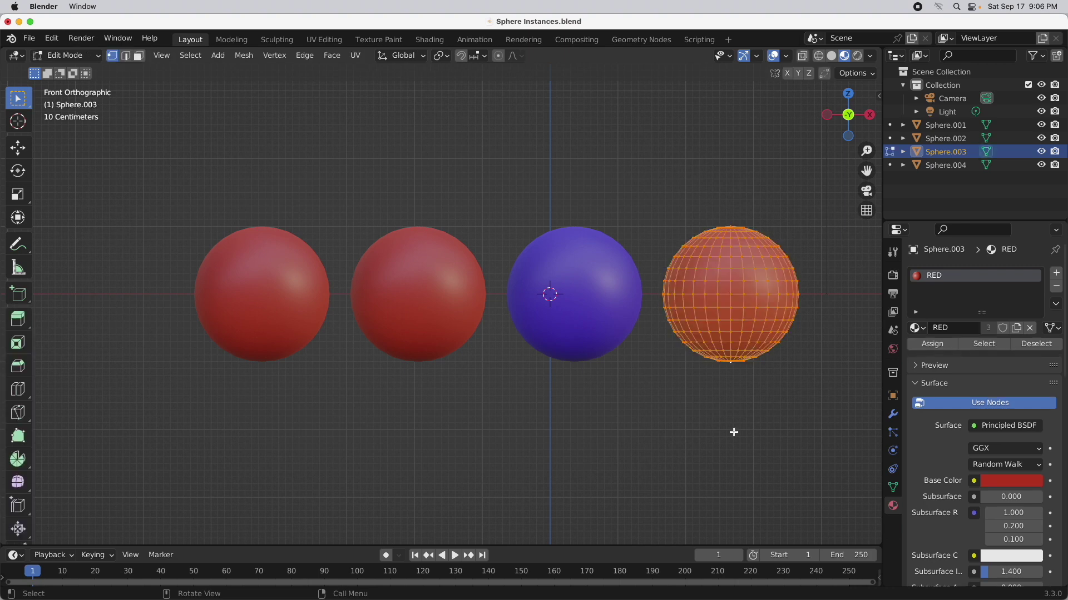
pyautogui.press('s')
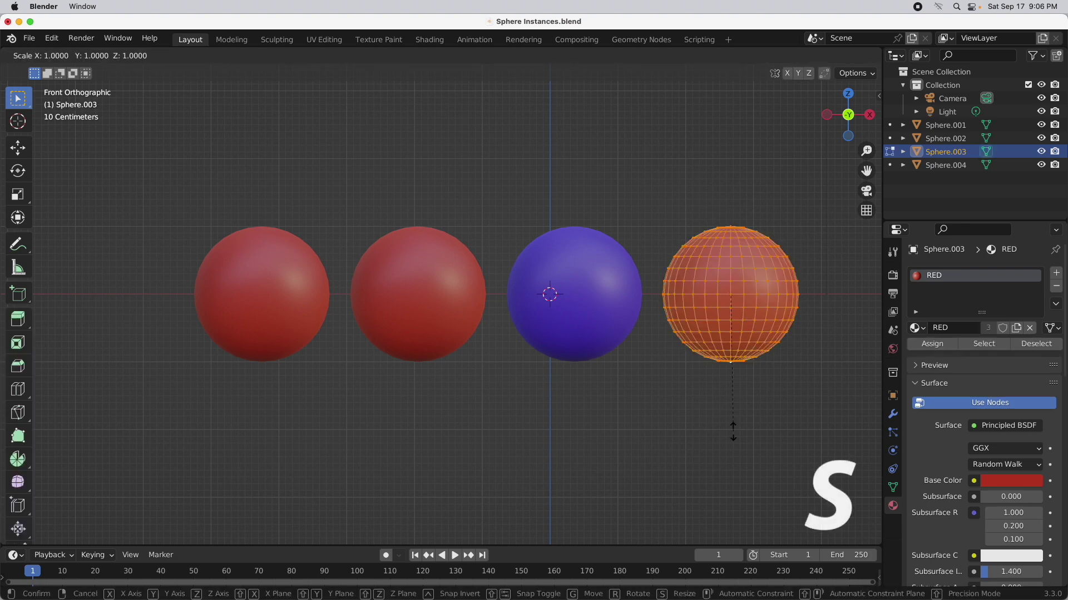
pyautogui.press('z')
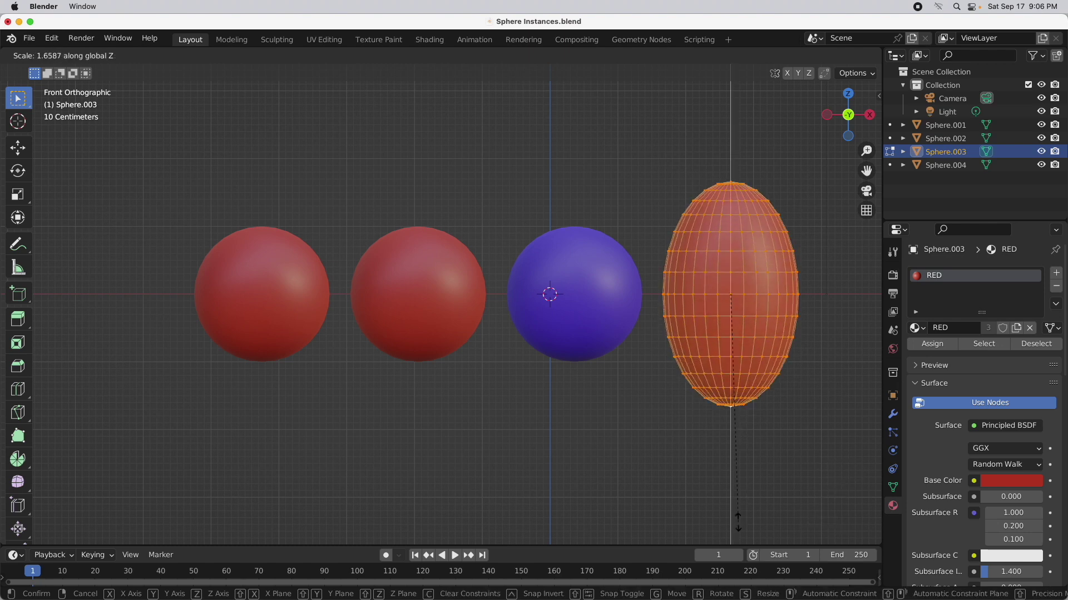
pyautogui.click(738, 521)
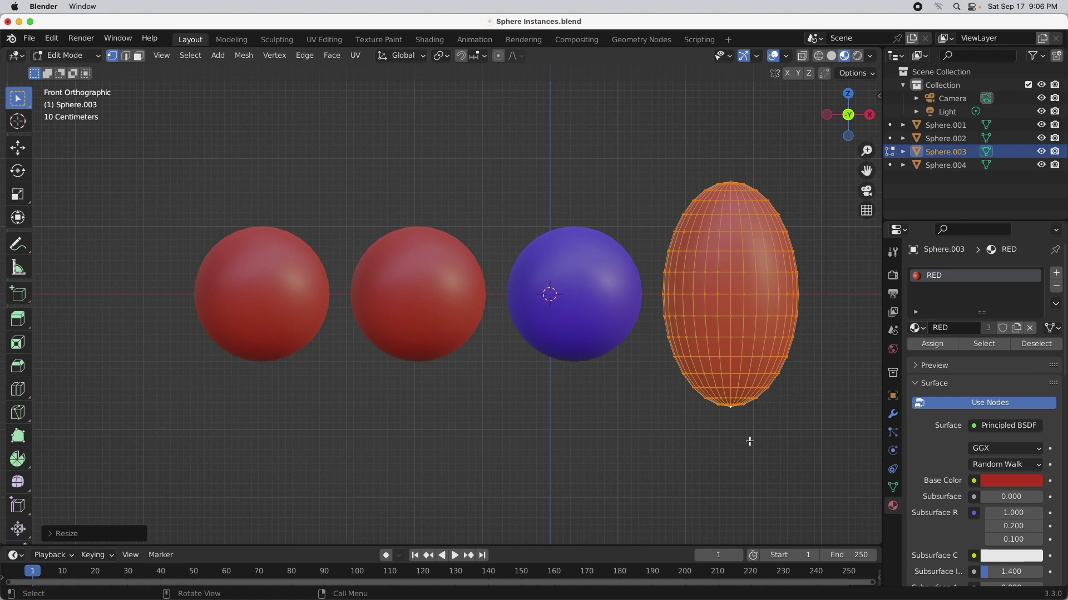
pyautogui.hotkey('ctrl', 'z')
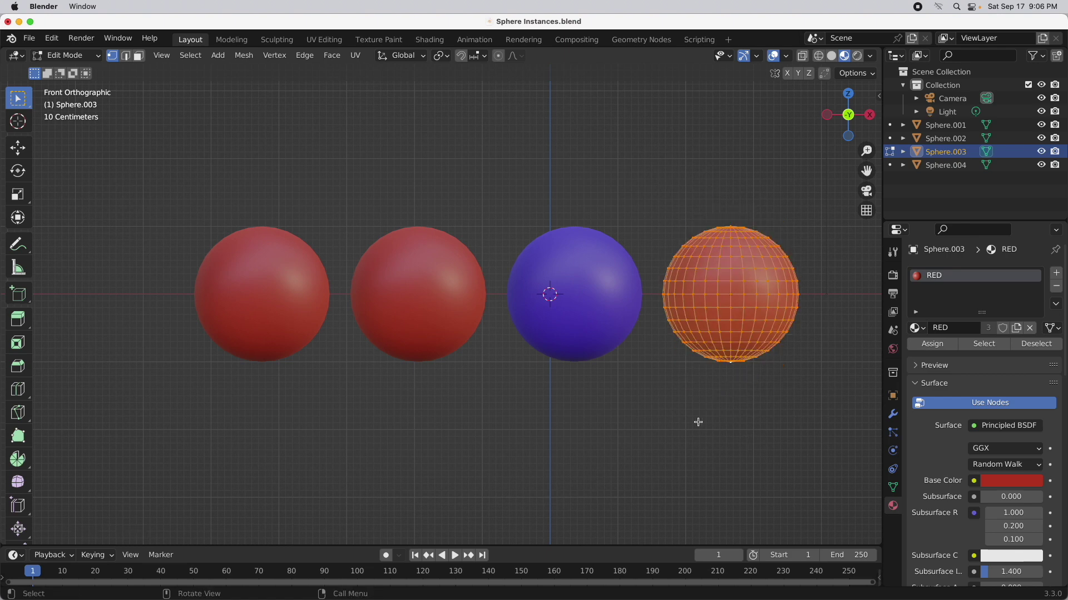
pyautogui.press('Tab')
# Step: Delete the three duplicated spheres, keeping only the original rightmost sphere
pyautogui.click(205, 55)
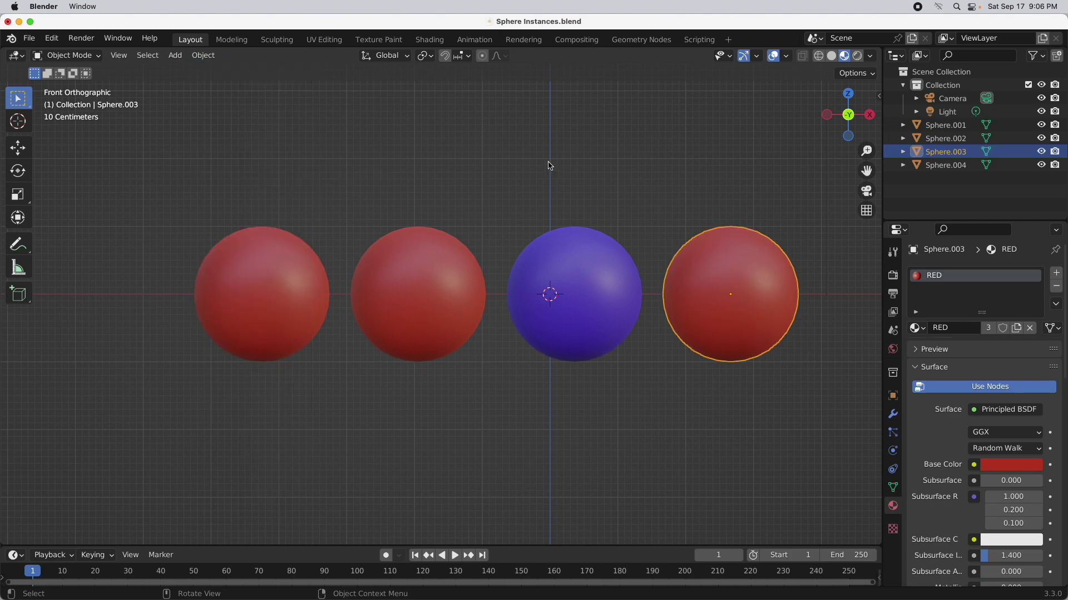
pyautogui.moveTo(660, 187); pyautogui.dragTo(193, 388)
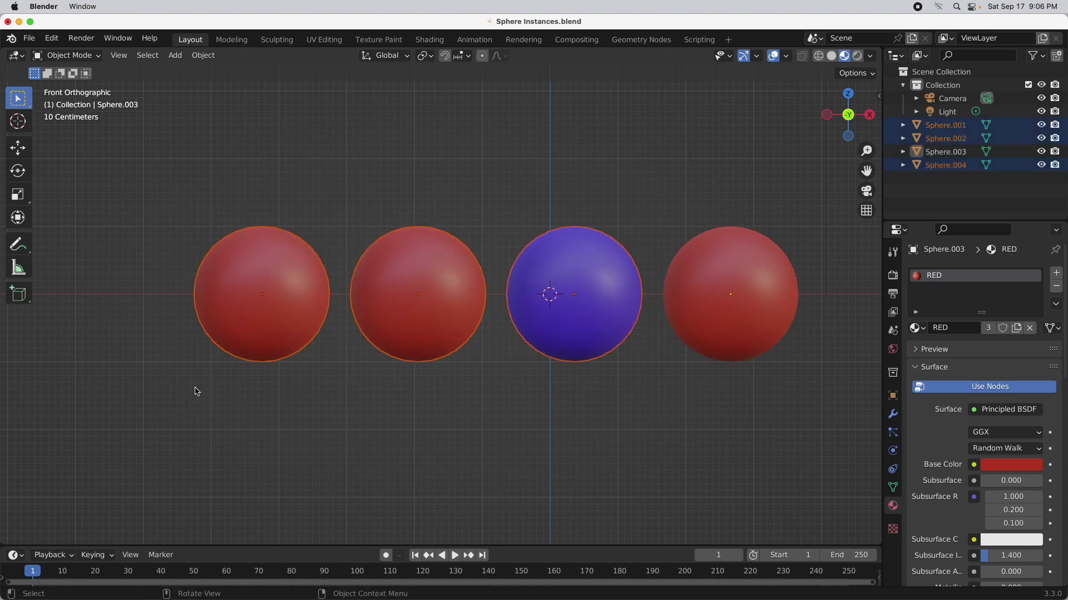
pyautogui.press('x')
pyautogui.click(194, 388)
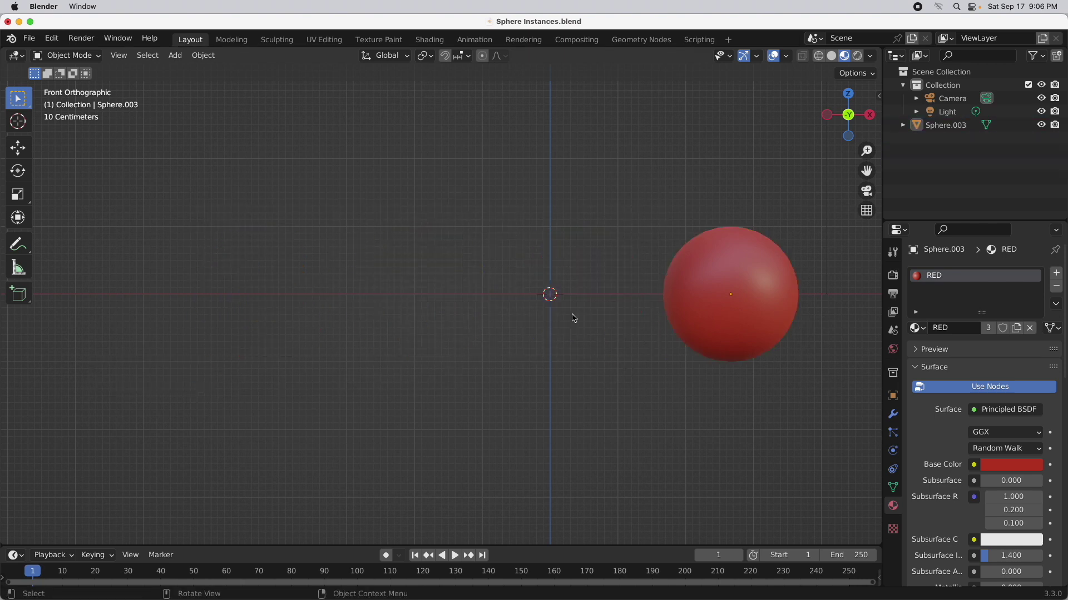
# Step: Create a linked duplicate of the red sphere along negative X, repeating it twice to form a row of four linked spheres
pyautogui.click(703, 284)
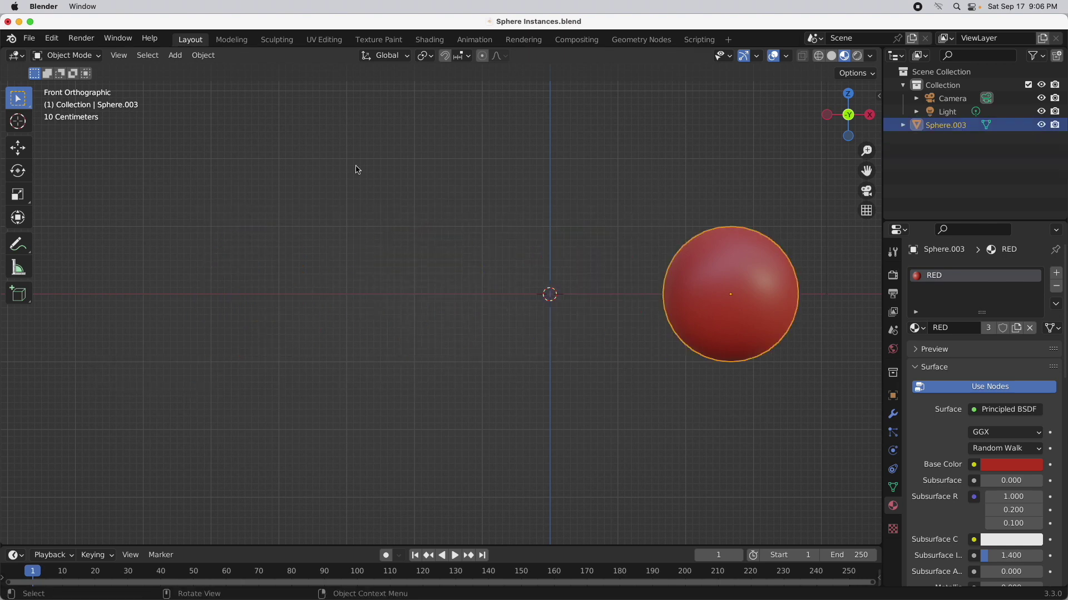
pyautogui.click(199, 55)
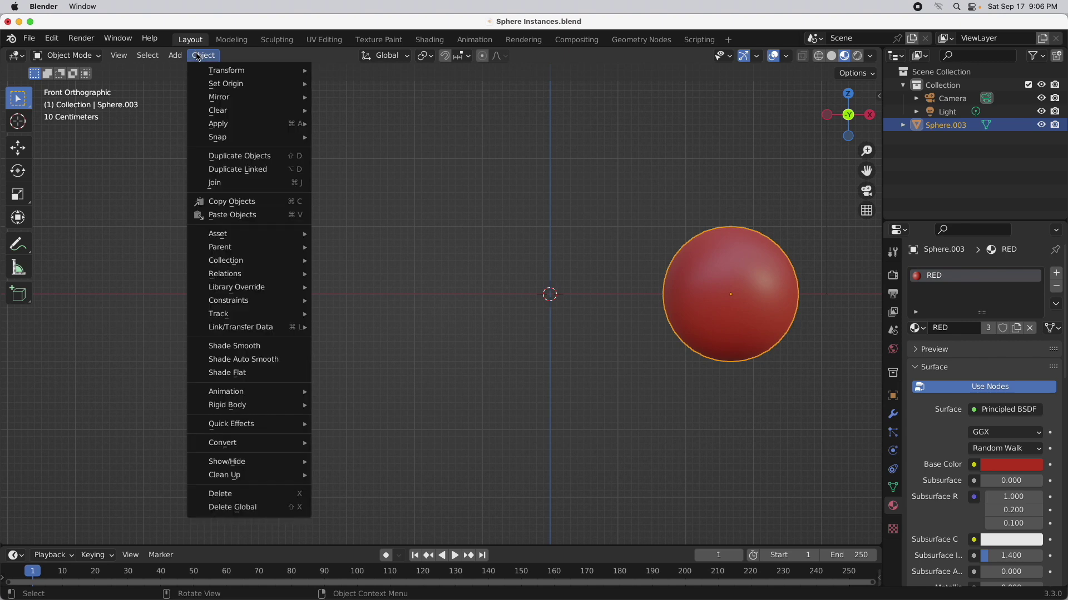
pyautogui.click(225, 169)
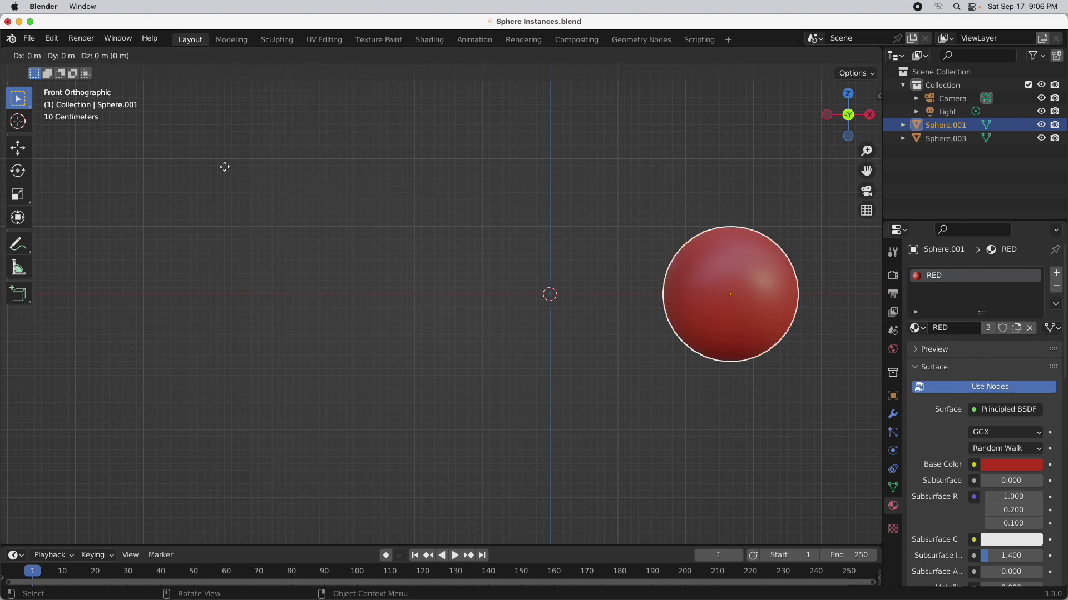
pyautogui.click(59, 169)
pyautogui.hotkey('shift', 'r')
pyautogui.hotkey('shift', 'r')
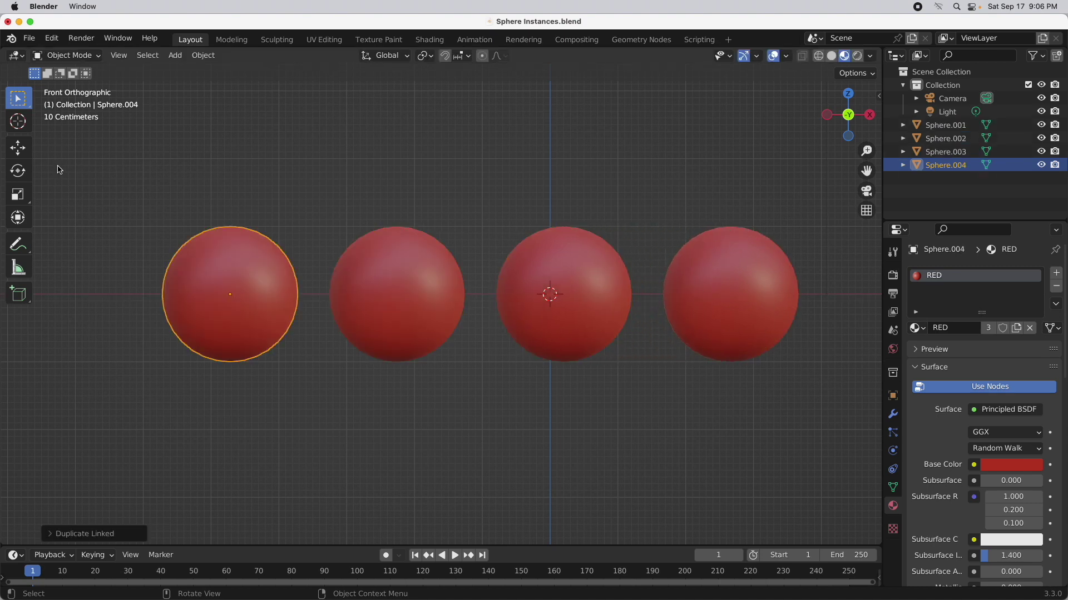
# Step: Assign the existing BLUE material to the linked sphere next to the original
pyautogui.click(580, 237)
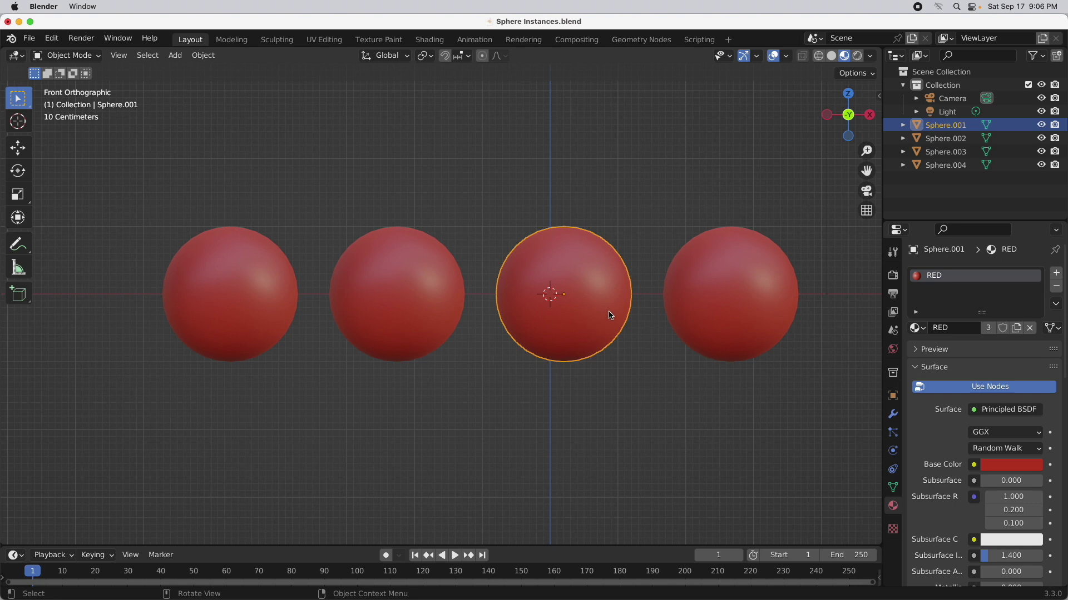
pyautogui.click(914, 328)
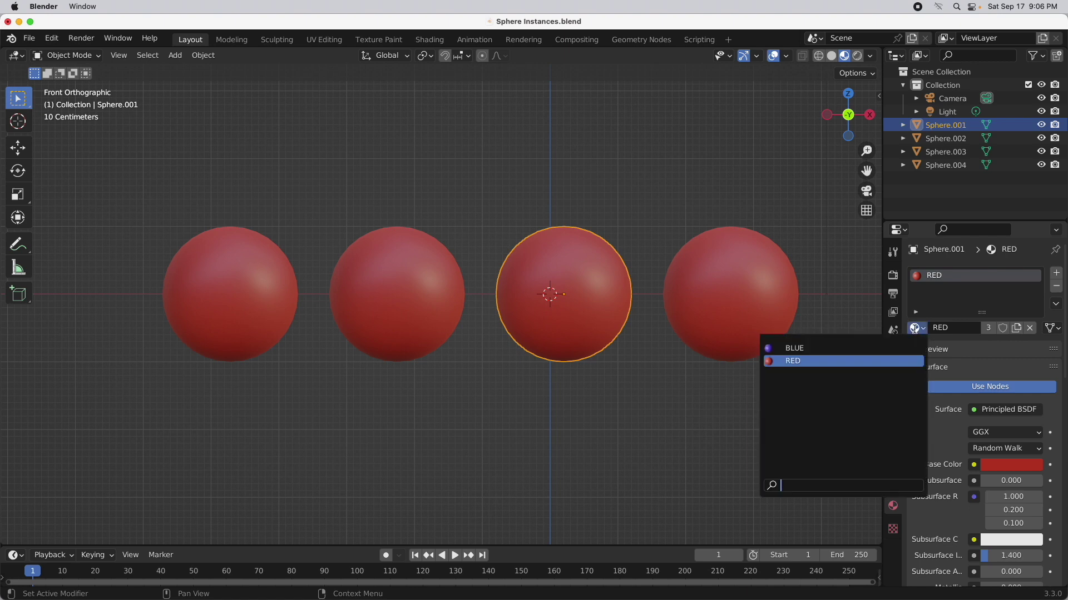
pyautogui.click(874, 348)
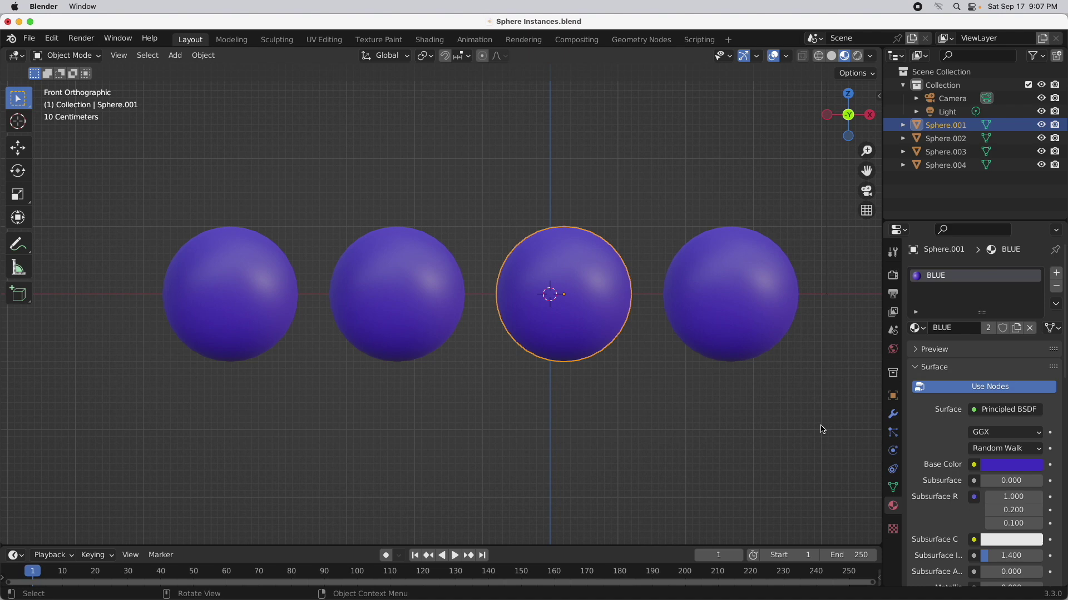
# Step: Scale the original sphere's shared mesh along Z by about 2.1 in Edit Mode, and undo the scaling
pyautogui.click(790, 274)
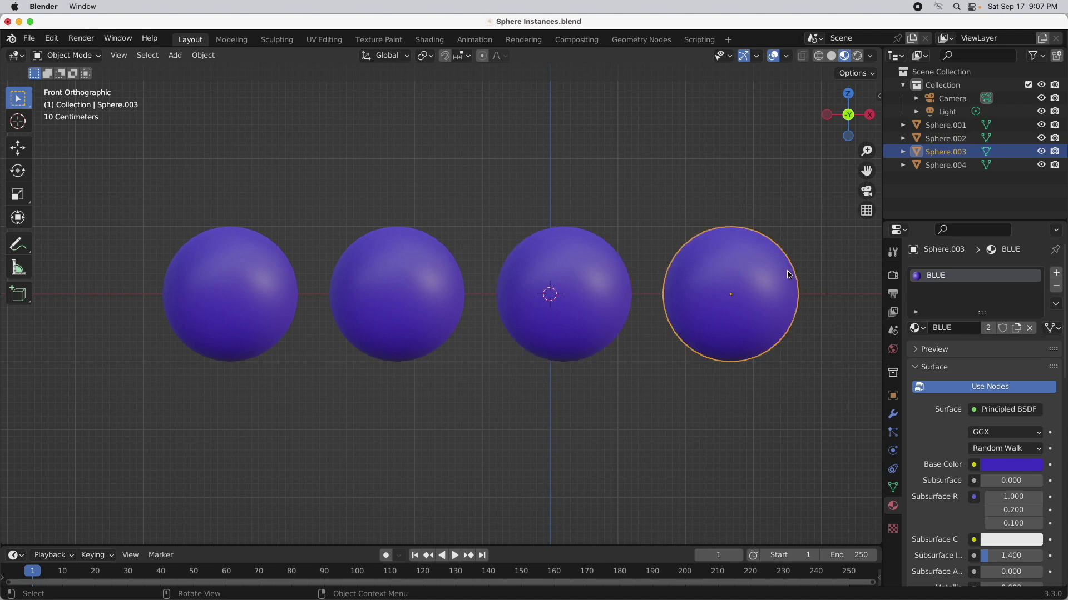
pyautogui.press('Tab')
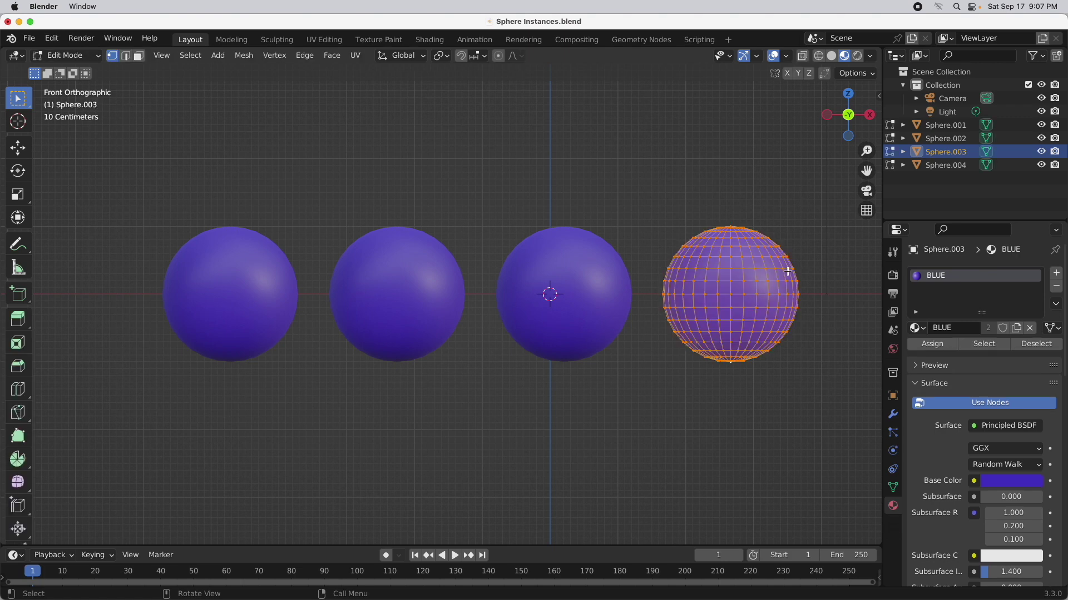
pyautogui.press('s')
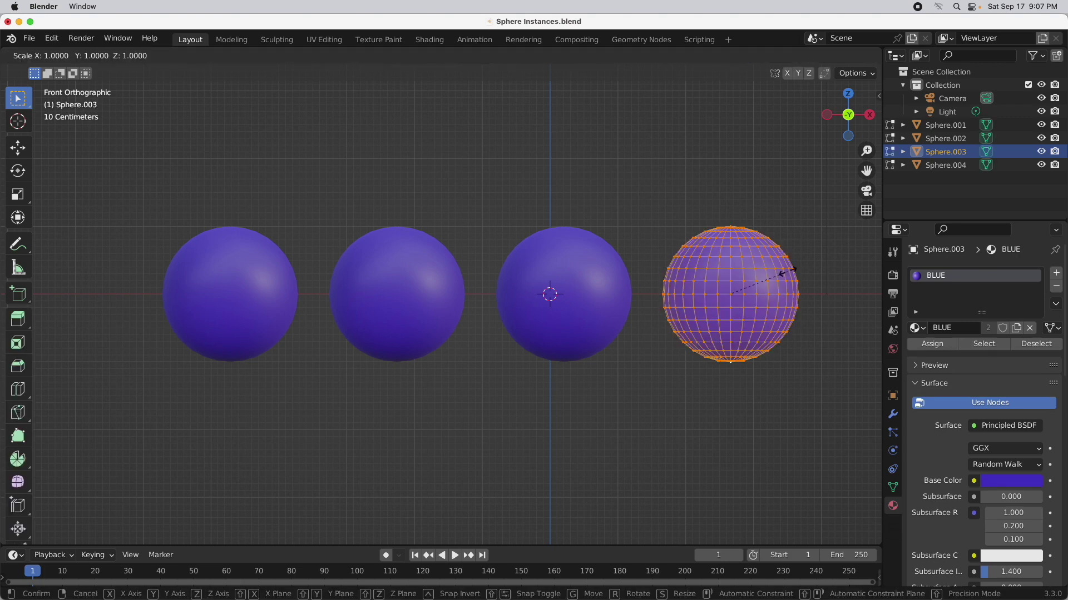
pyautogui.press('z')
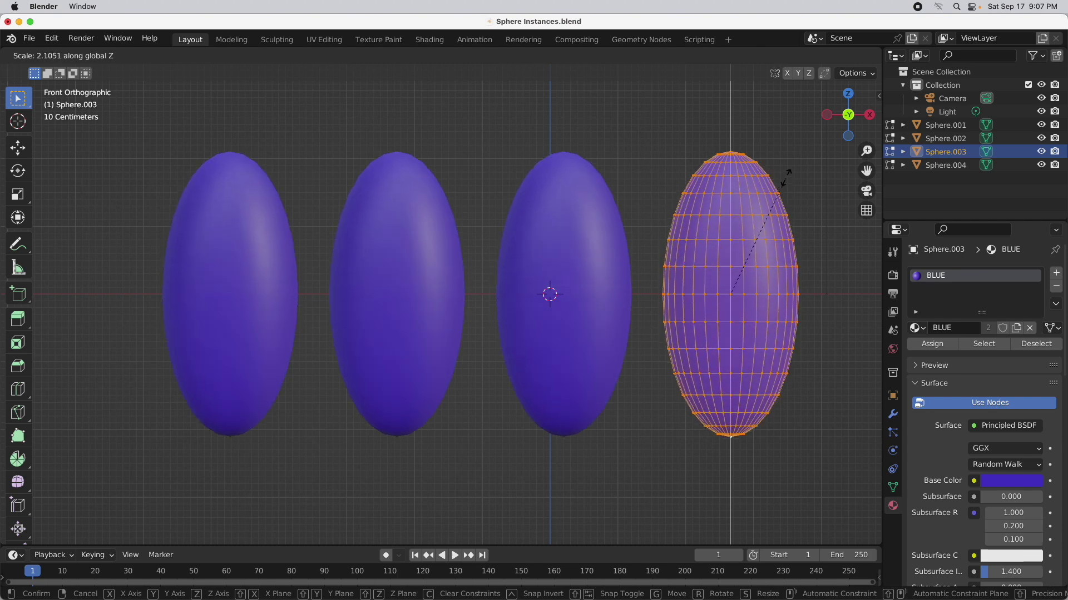
pyautogui.click(786, 177)
pyautogui.press('super+z')
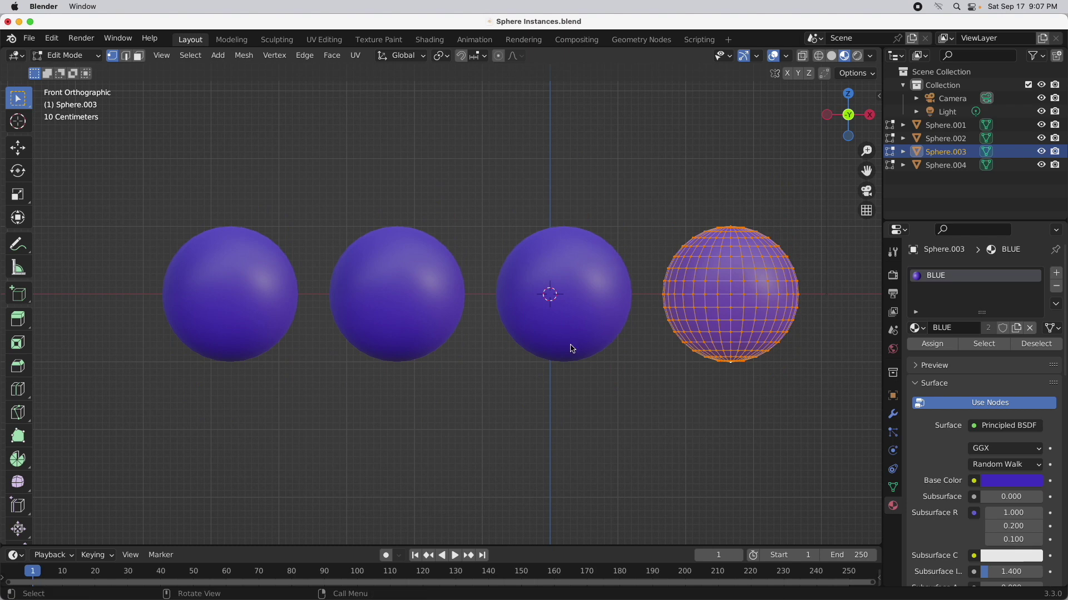
pyautogui.press('Tab')
# Step: Assign the RED material back to the original sphere's shared mesh
pyautogui.click(916, 332)
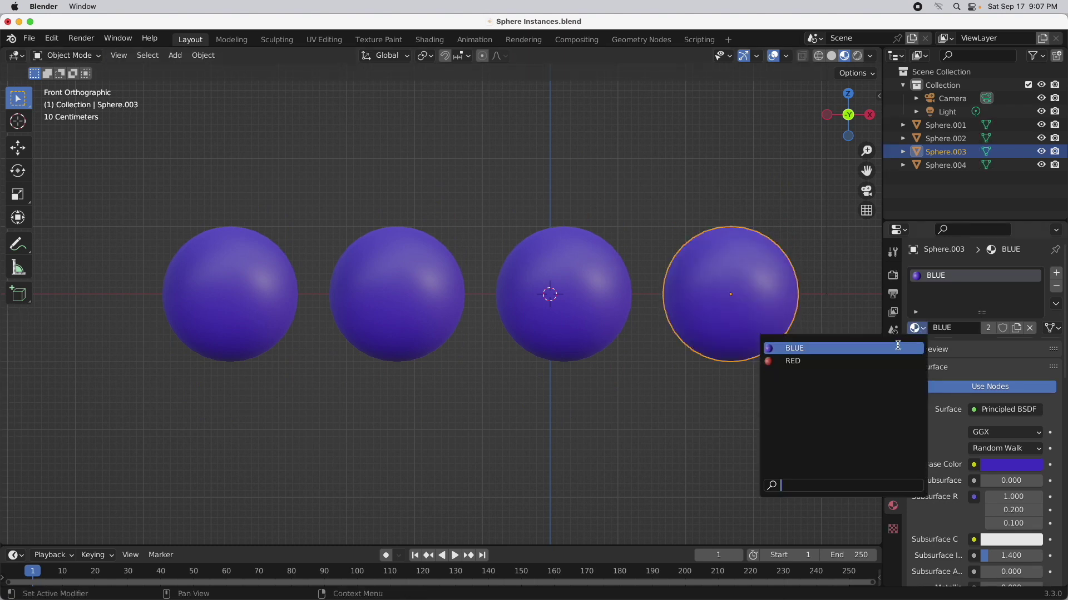
pyautogui.click(889, 360)
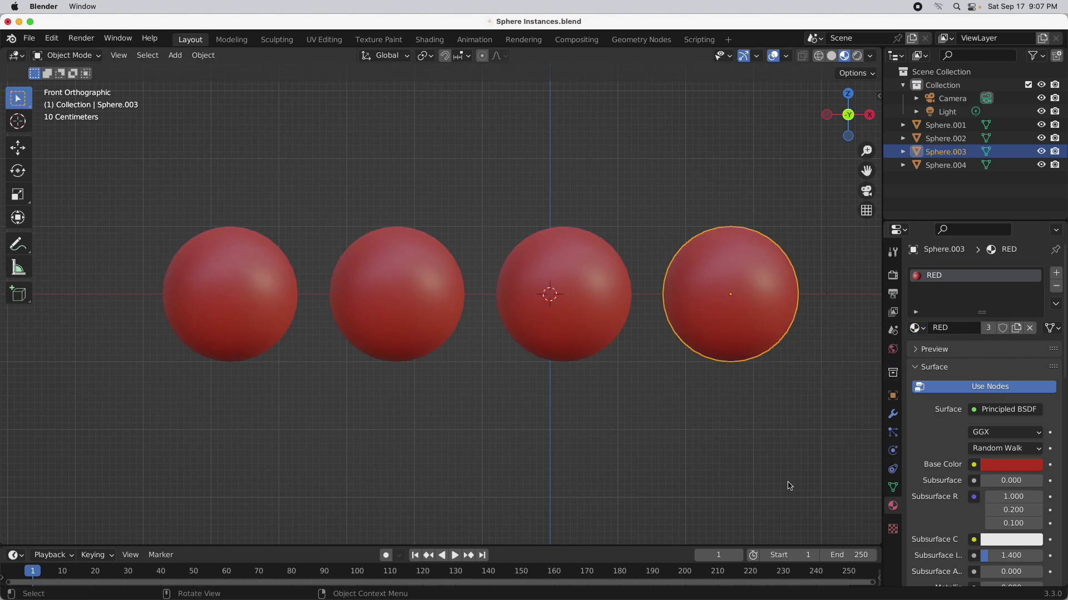
# Step: Link the material slot of the sphere next to the original to Object instead of Data, and assign it the BLUE material
pyautogui.click(605, 302)
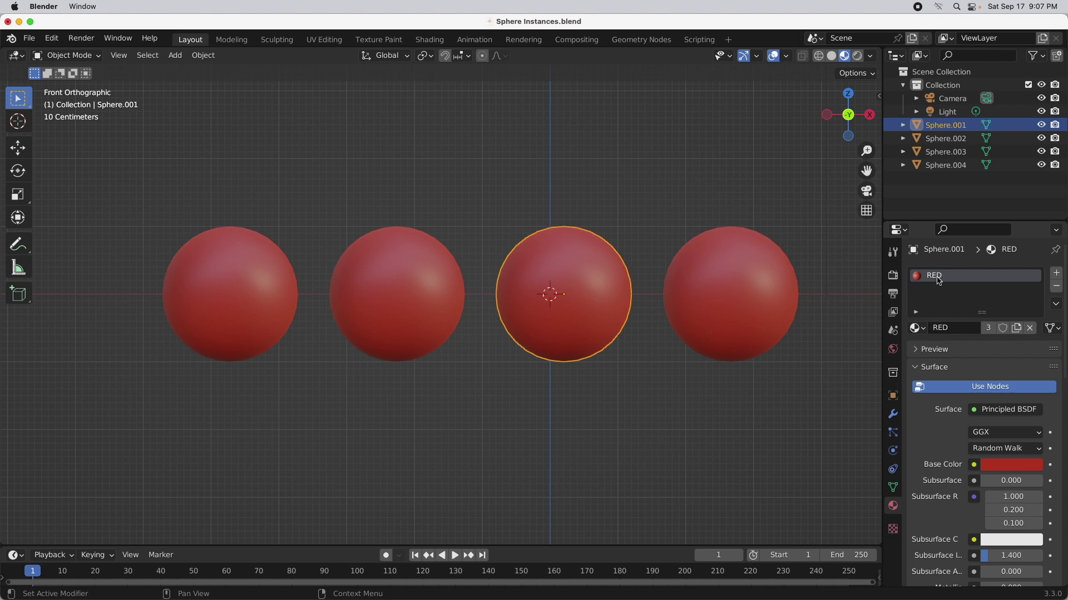
pyautogui.click(1055, 329)
pyautogui.click(1055, 329)
pyautogui.click(1055, 329)
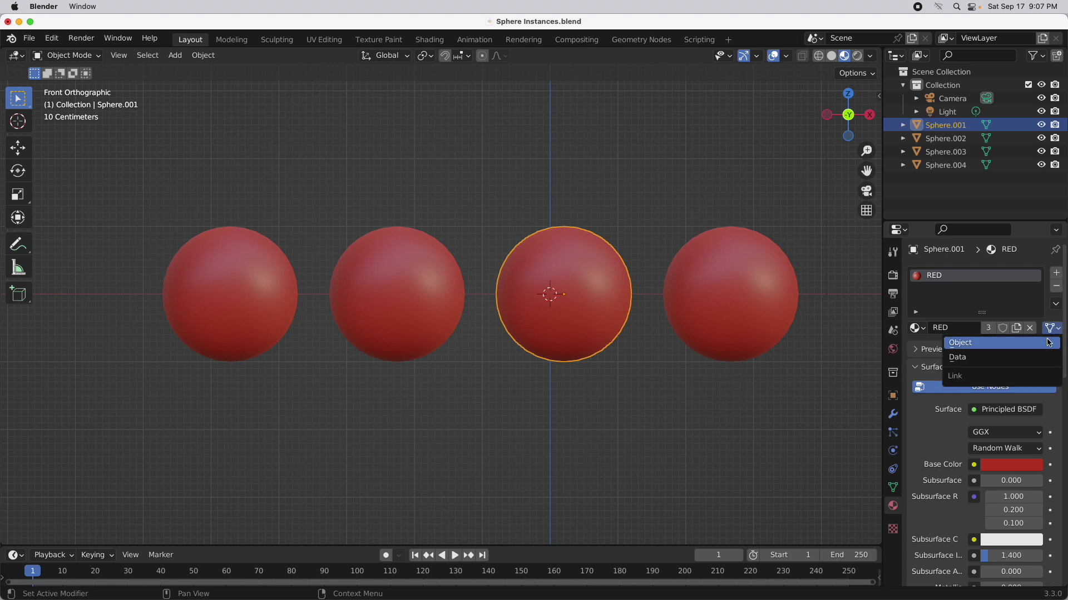
pyautogui.click(1048, 343)
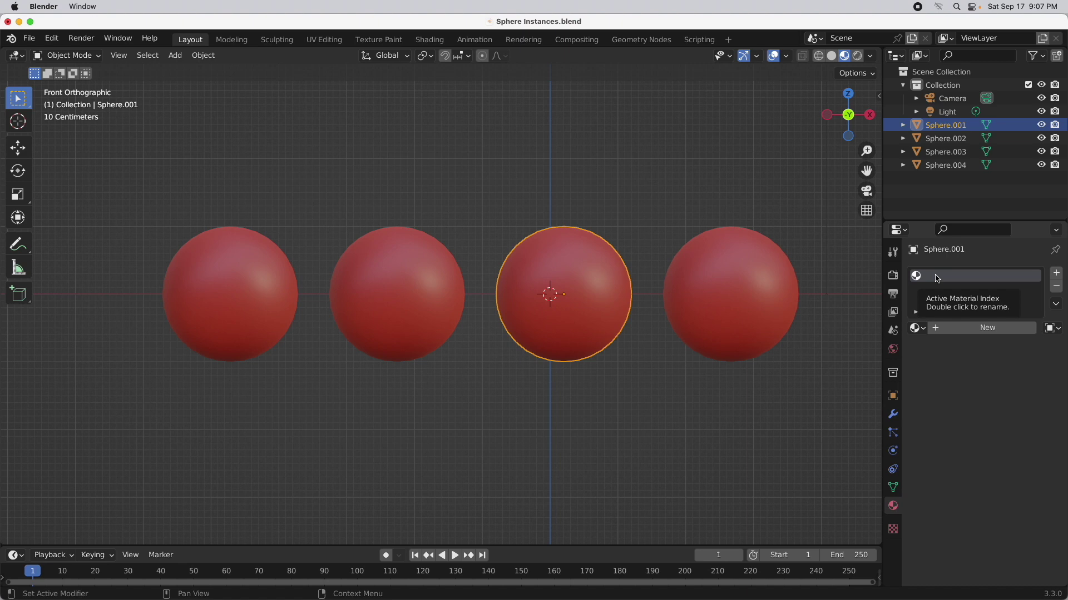
pyautogui.click(915, 328)
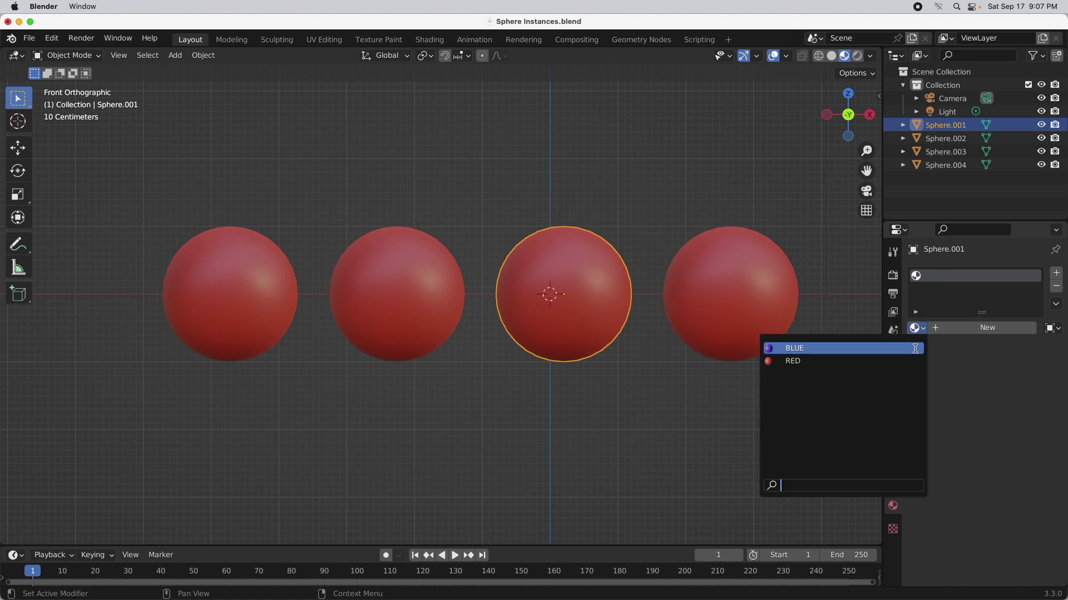
pyautogui.click(916, 349)
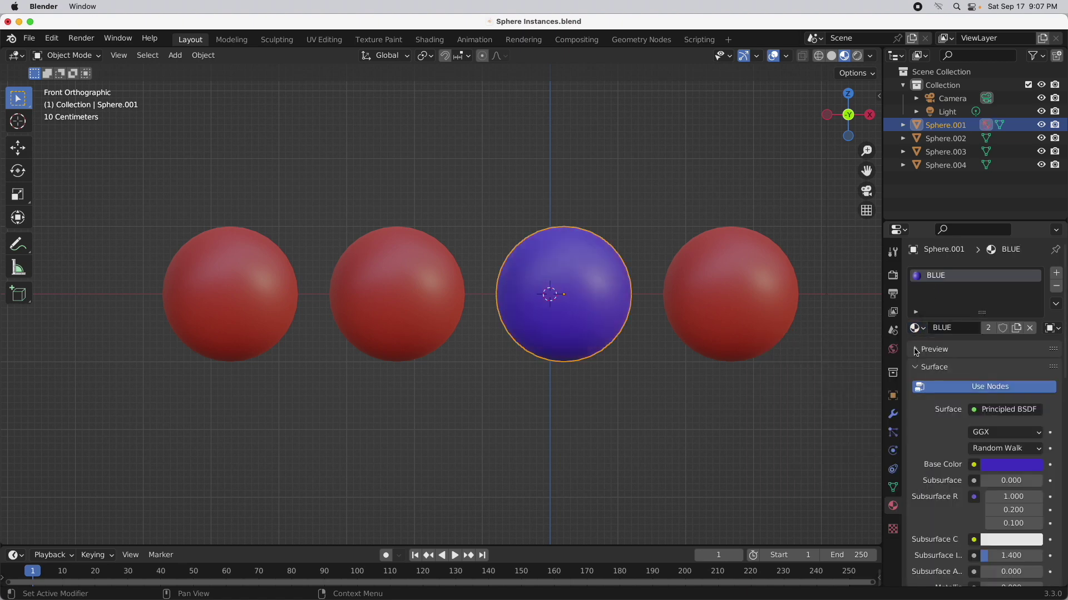
# Step: Scale the shared mesh of Sphere.003 along Z by about 1.59 in Edit Mode, and undo the scaling
pyautogui.click(745, 339)
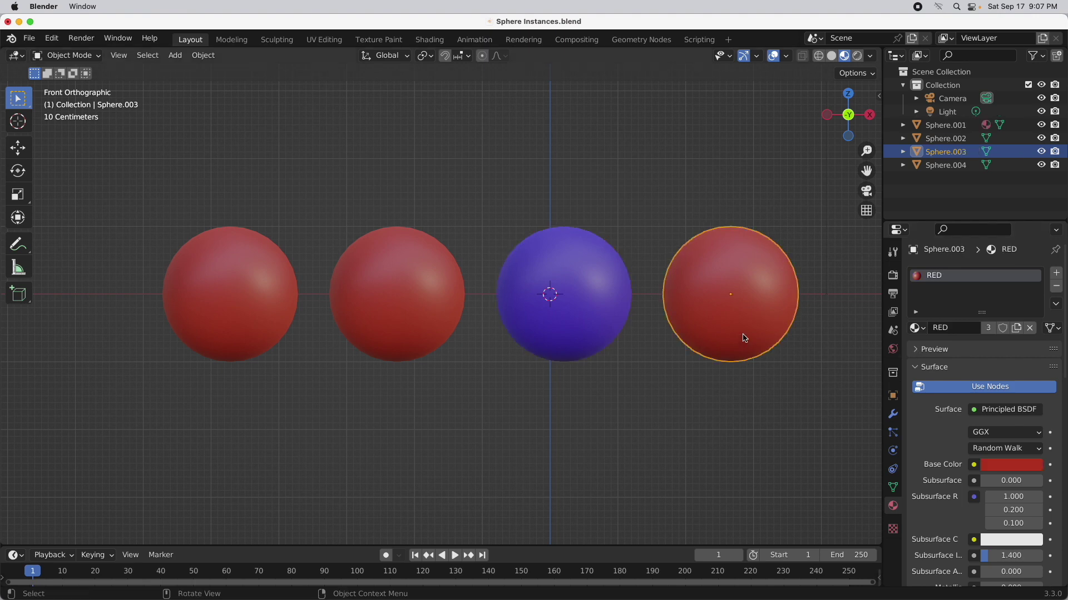
pyautogui.press('Tab')
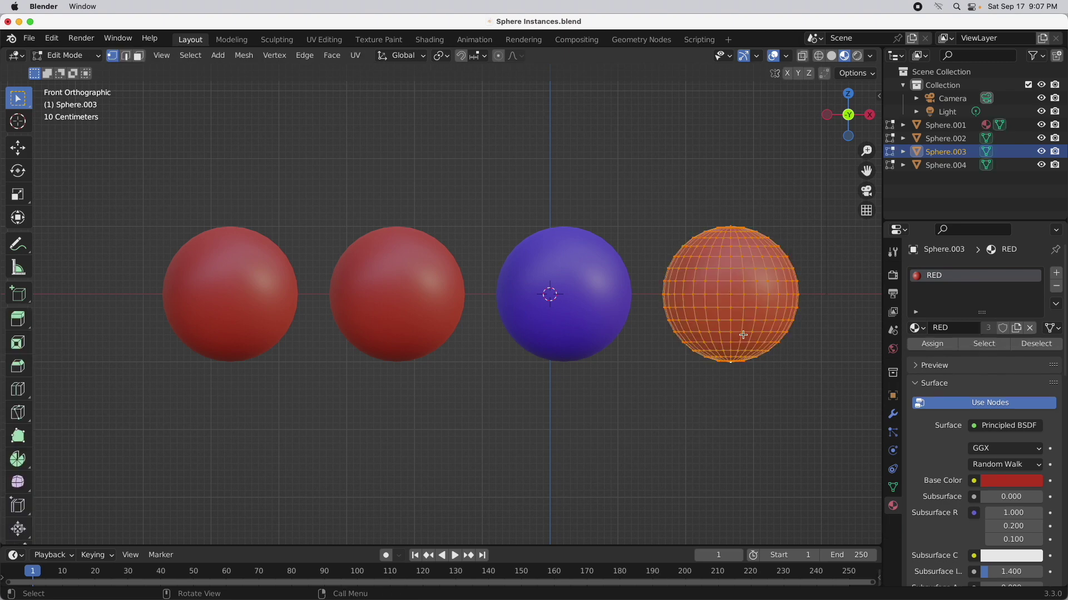
pyautogui.press('s')
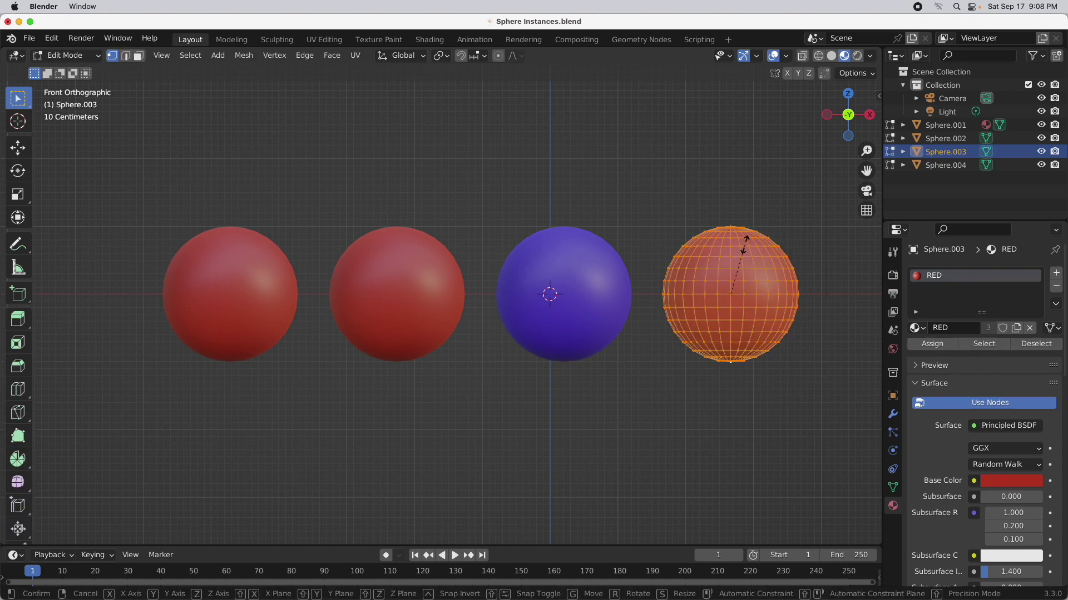
pyautogui.press('z')
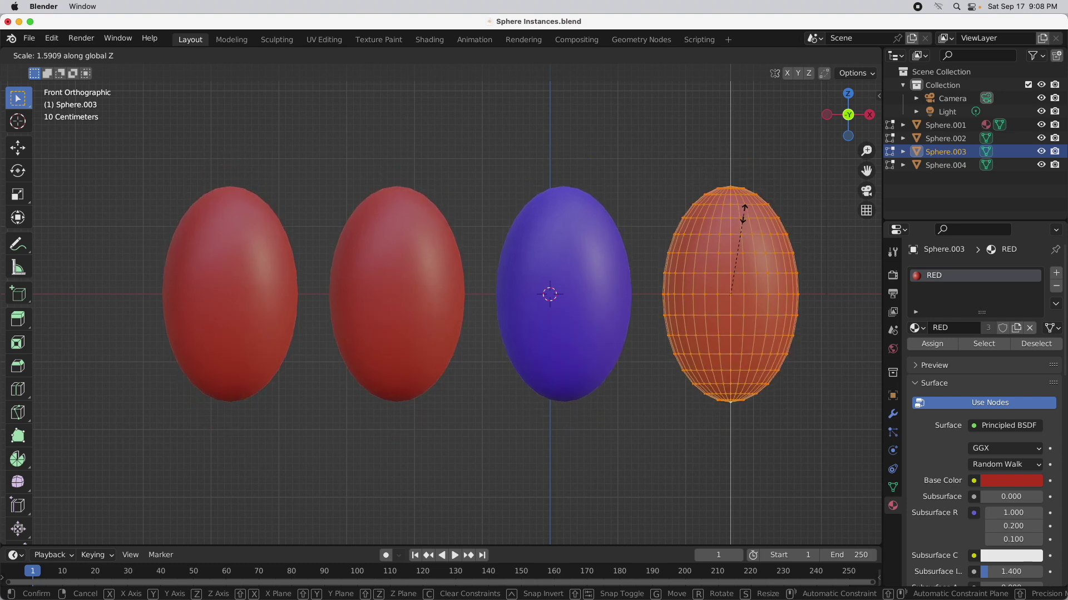
pyautogui.click(743, 214)
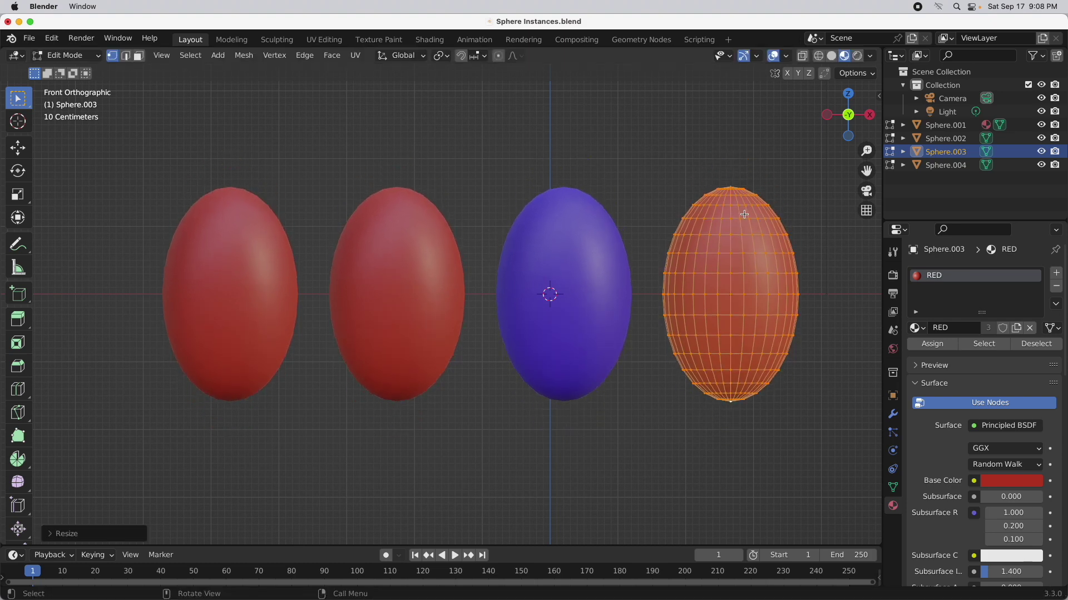
pyautogui.press('super+z')
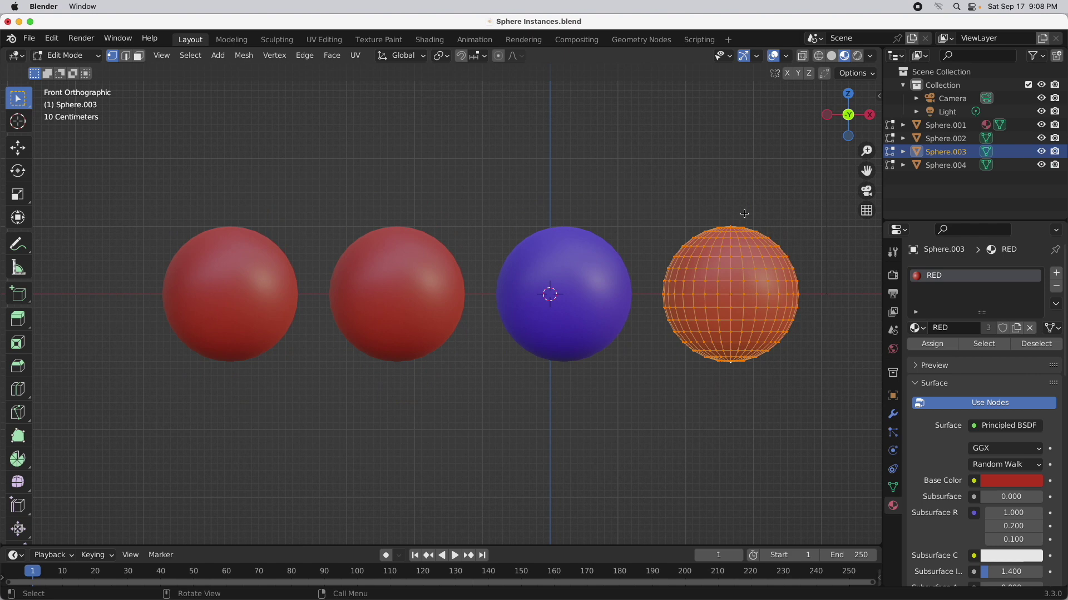
# Step: Examine the mesh data shared by Sphere.003 and the blue Sphere.001, and the blue sphere's material and object properties
pyautogui.click(1055, 329)
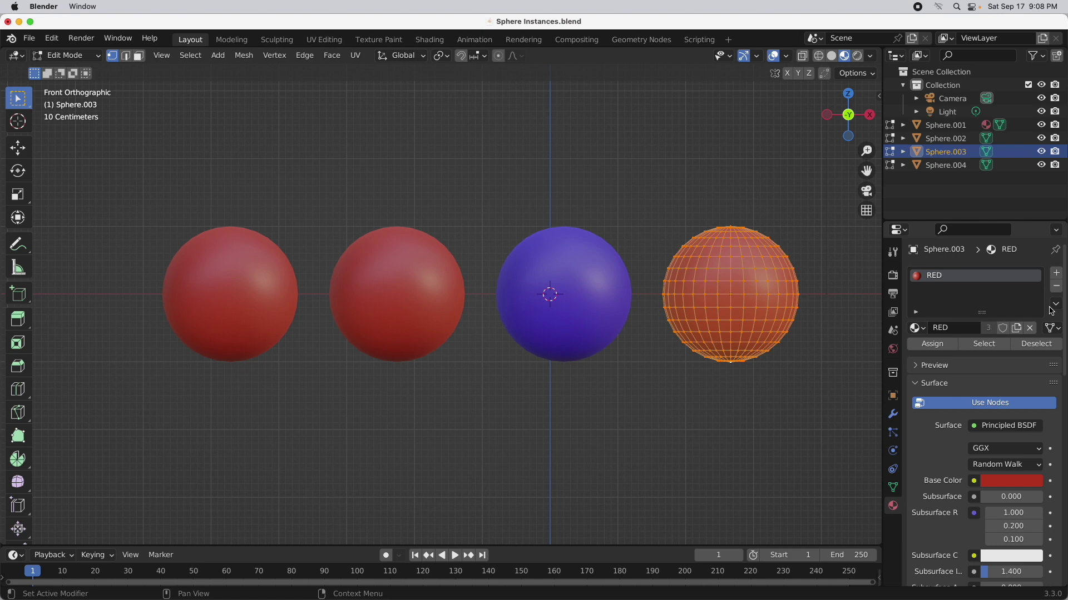
pyautogui.click(893, 489)
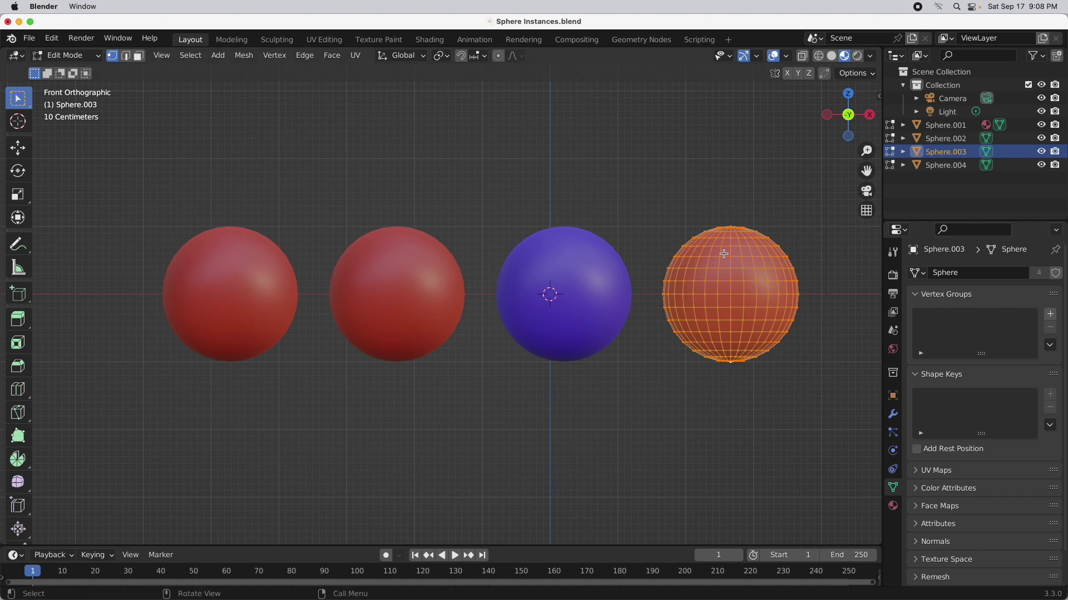
pyautogui.press('Tab')
pyautogui.click(594, 284)
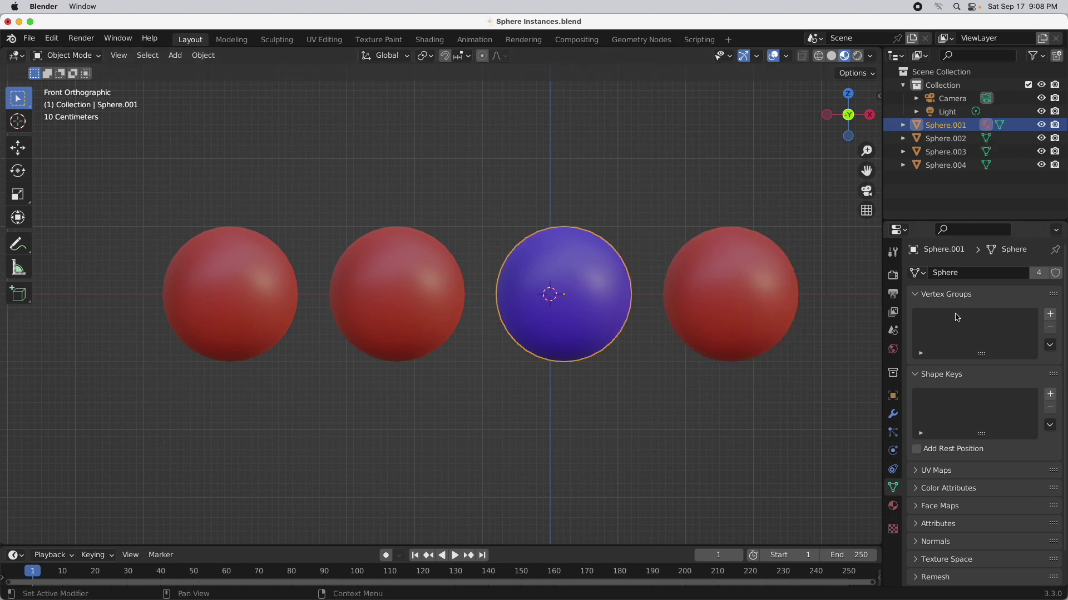
pyautogui.click(893, 506)
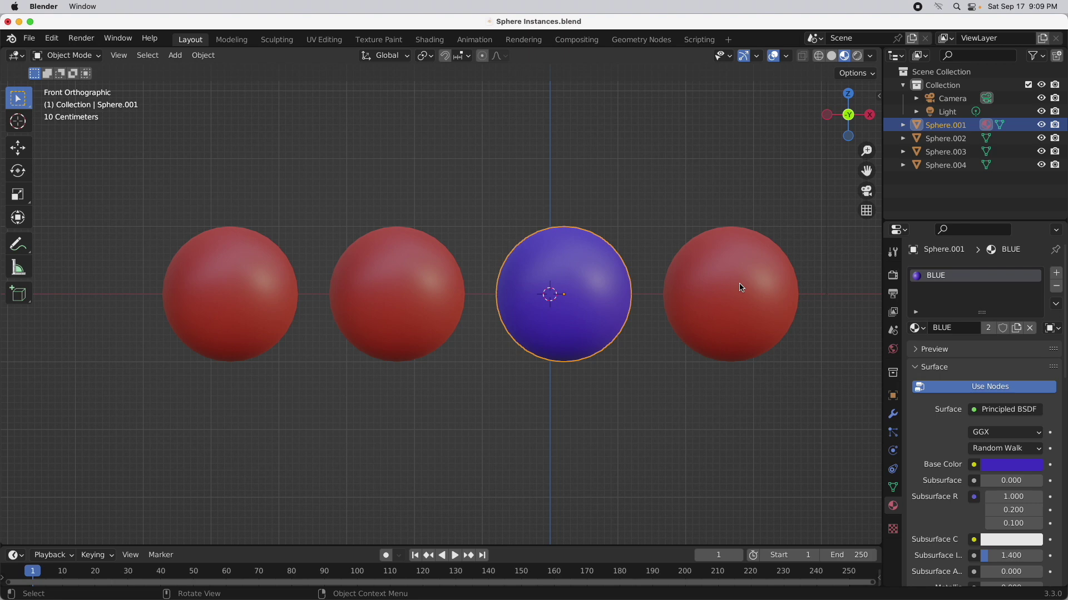
pyautogui.click(893, 398)
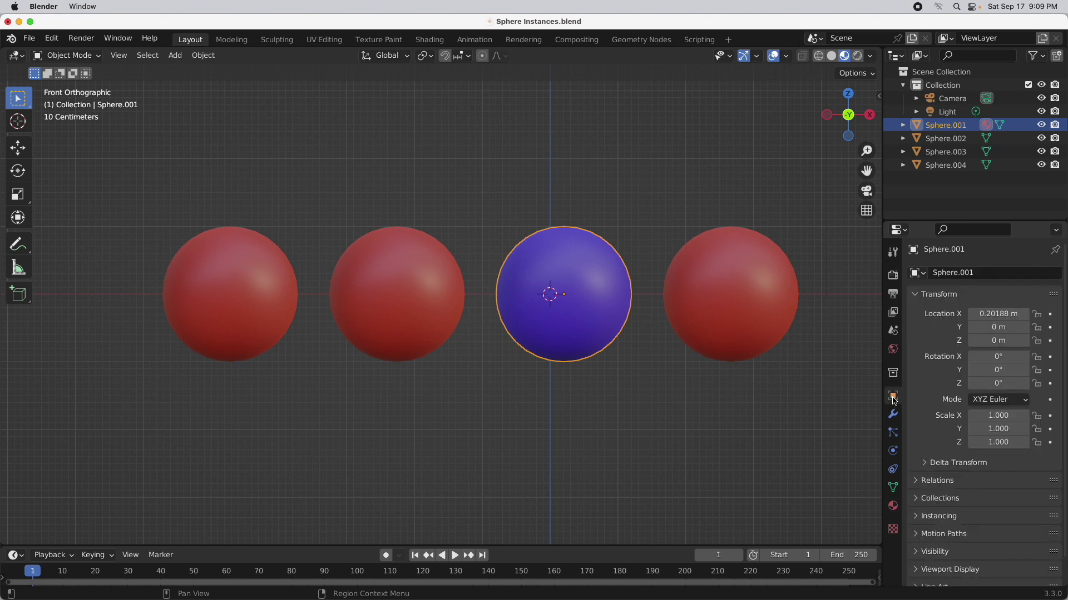
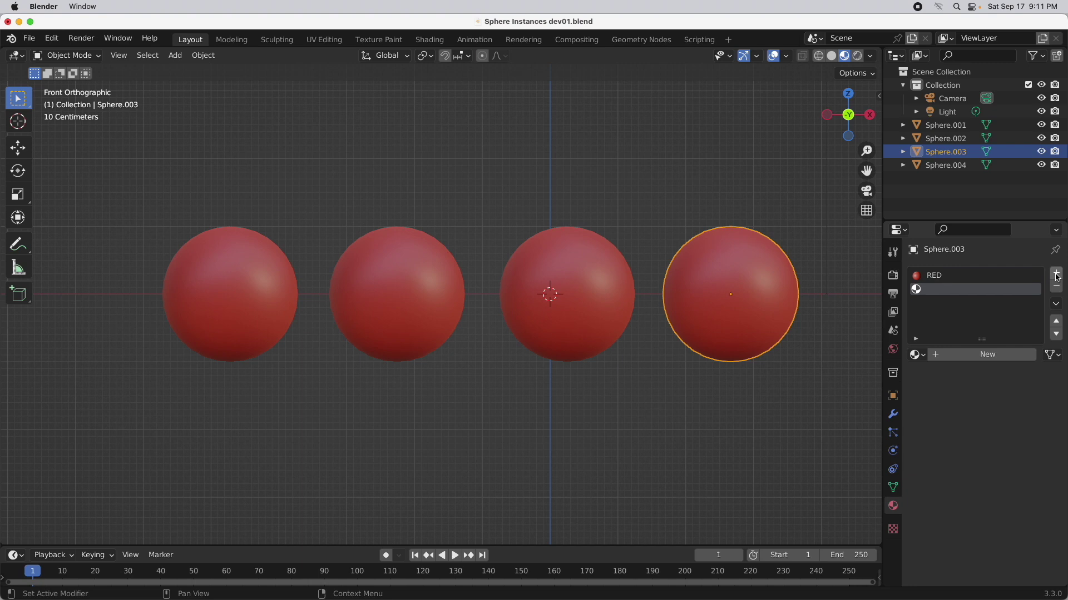
# Step: Move Sphere.003's empty material slot above RED, link it to Object, and assign it the BLUE material
pyautogui.click(1056, 322)
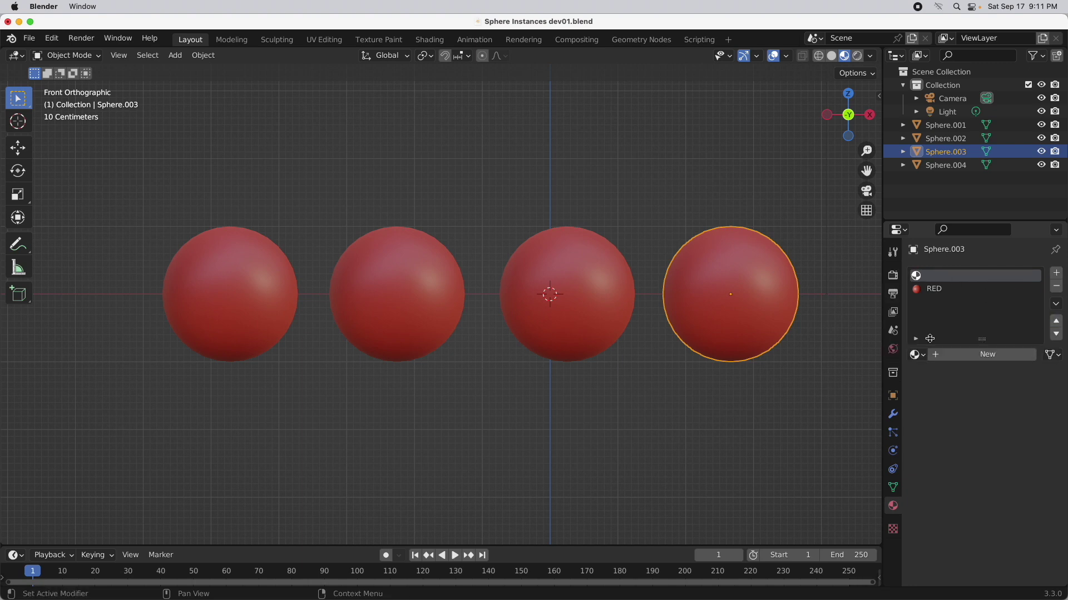
pyautogui.click(1050, 356)
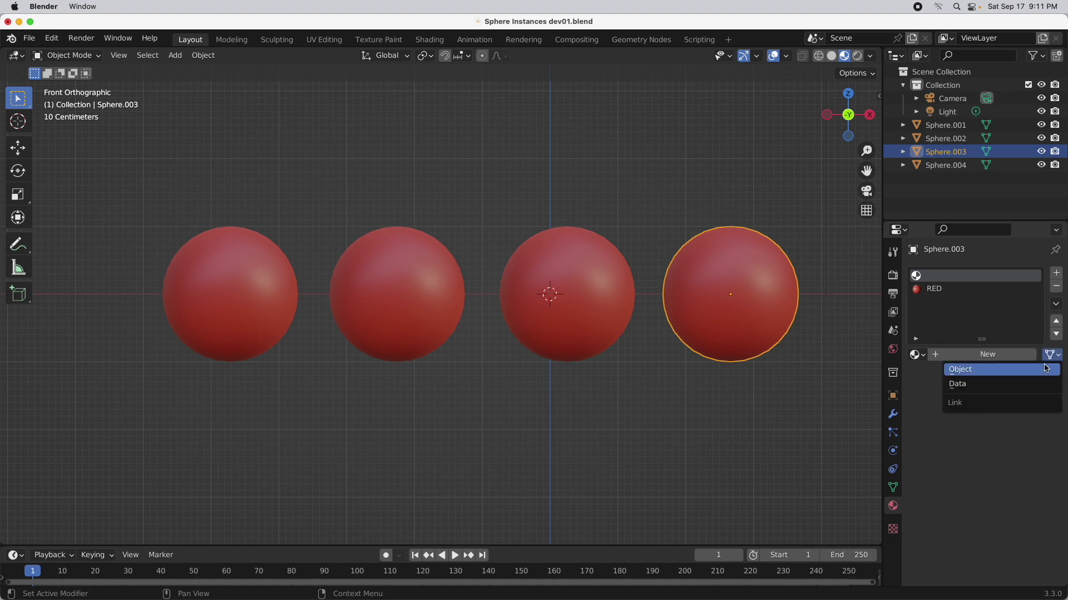
pyautogui.click(1046, 368)
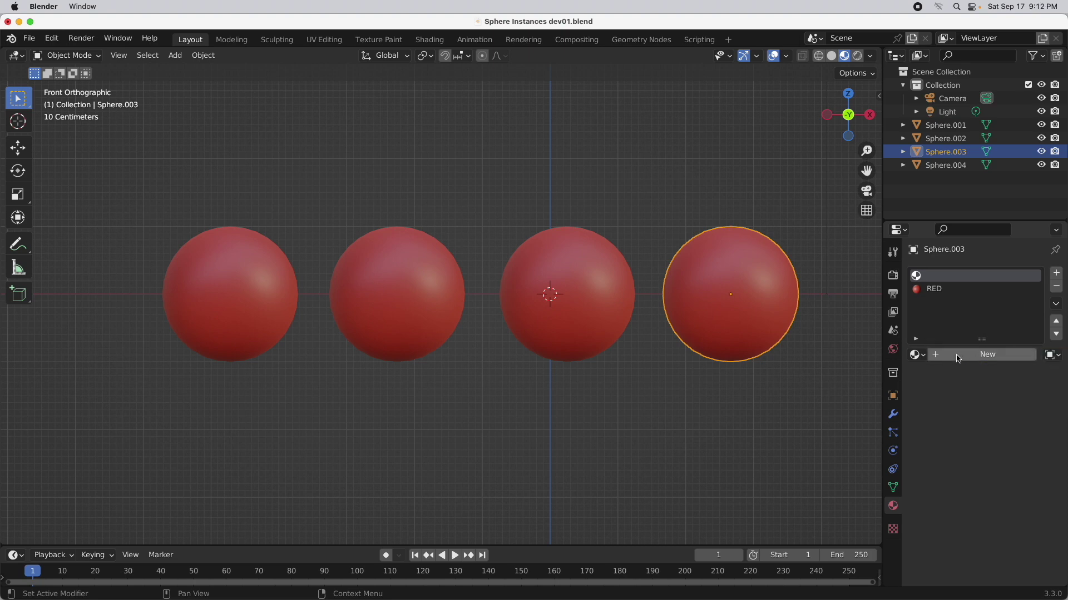
pyautogui.click(915, 355)
pyautogui.click(910, 374)
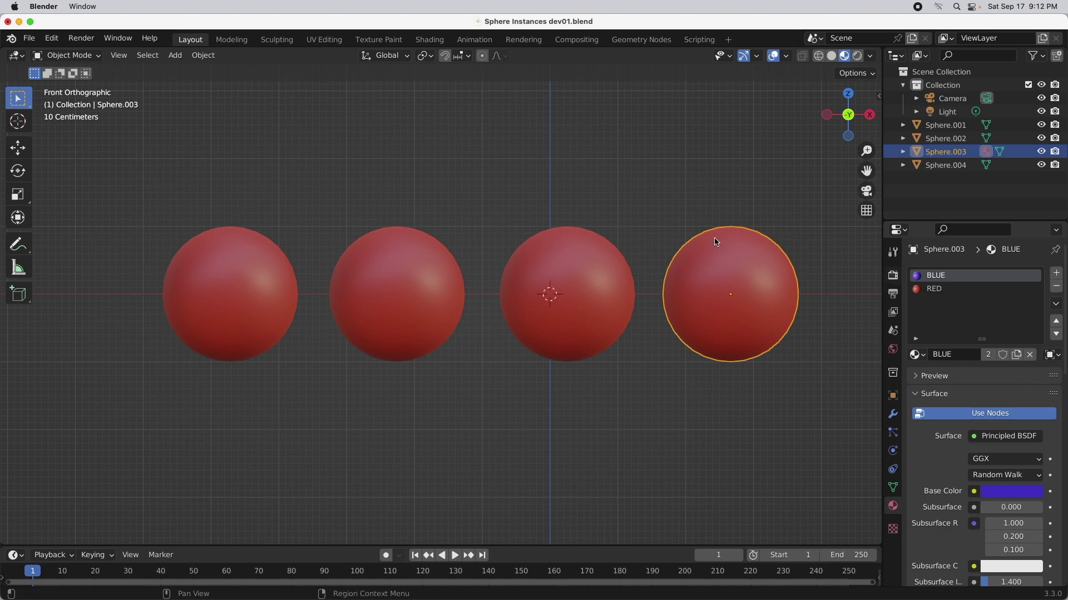
# Step: Assign the BLUE slot to the horizontal face loop just above Sphere.003's equator, and return to Object Mode
pyautogui.press('Tab')
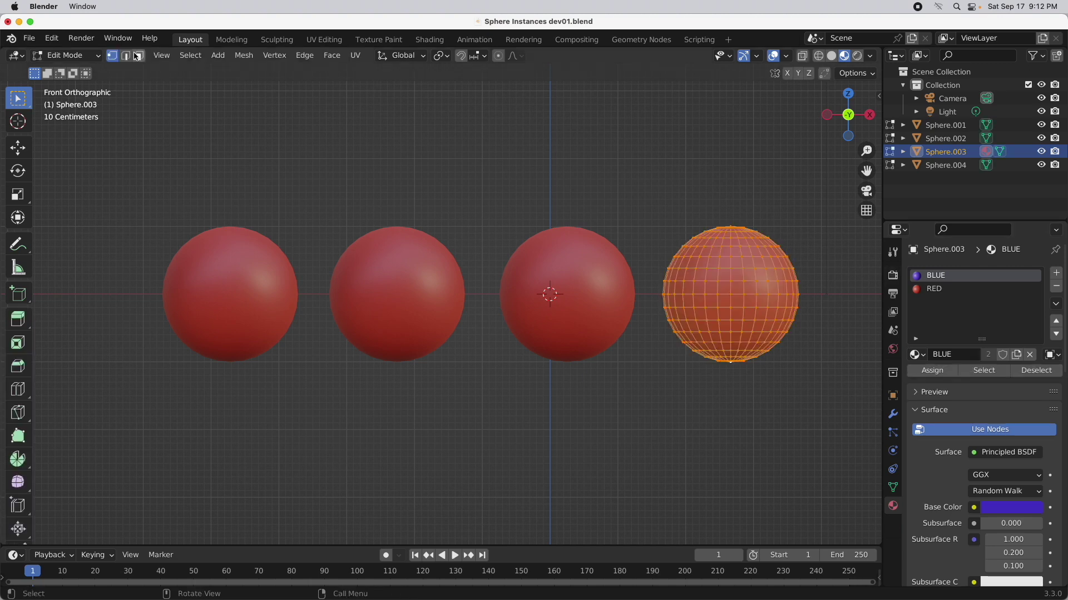
pyautogui.click(137, 55)
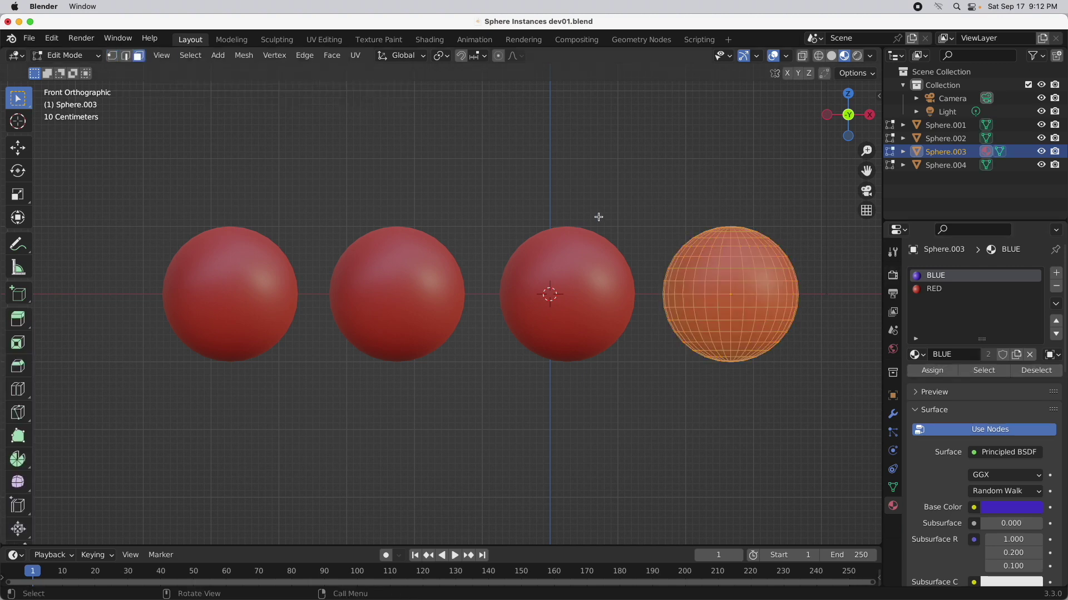
pyautogui.click(705, 288)
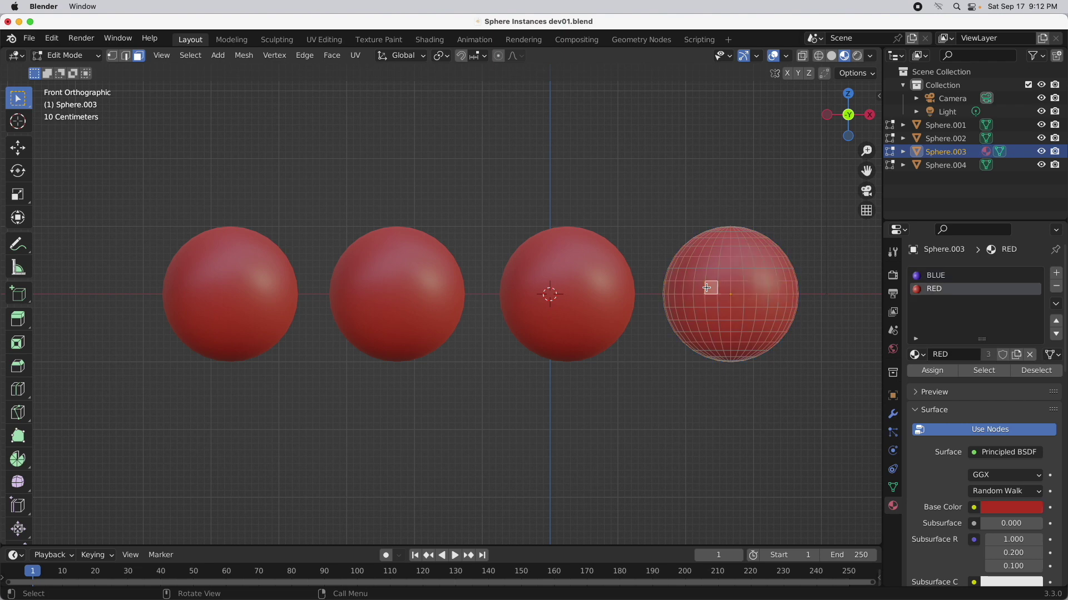
pyautogui.keyDown('alt'); pyautogui.click(706, 287); pyautogui.keyUp('alt')
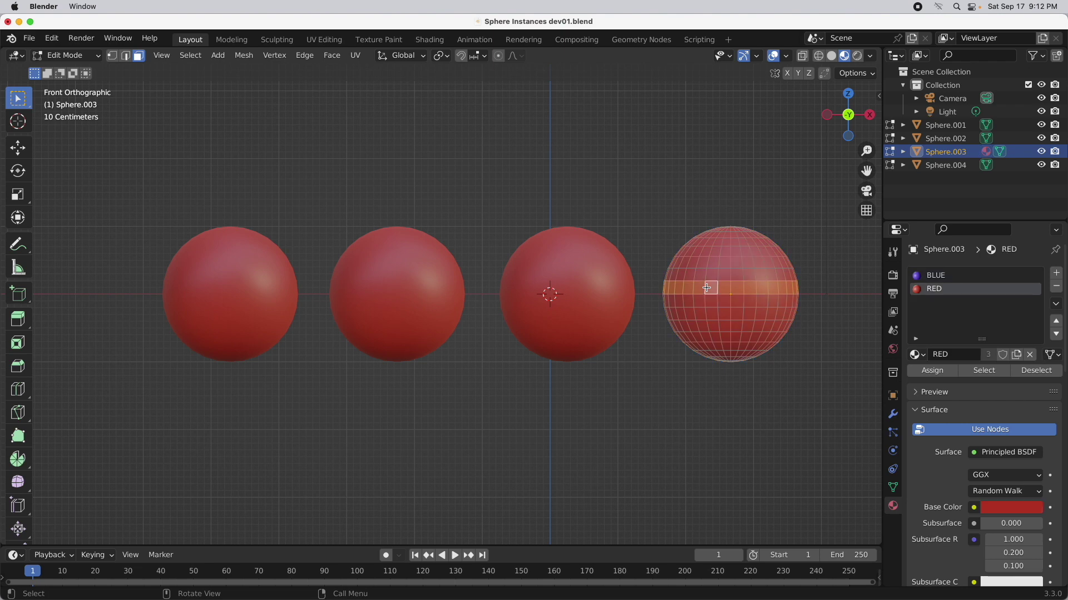
pyautogui.click(941, 277)
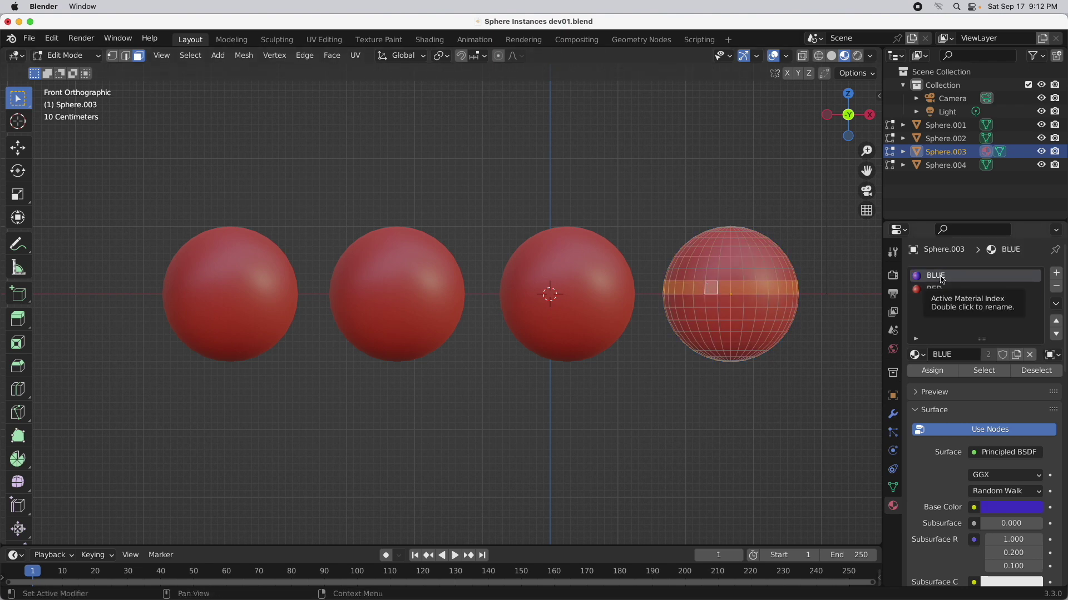
pyautogui.click(942, 373)
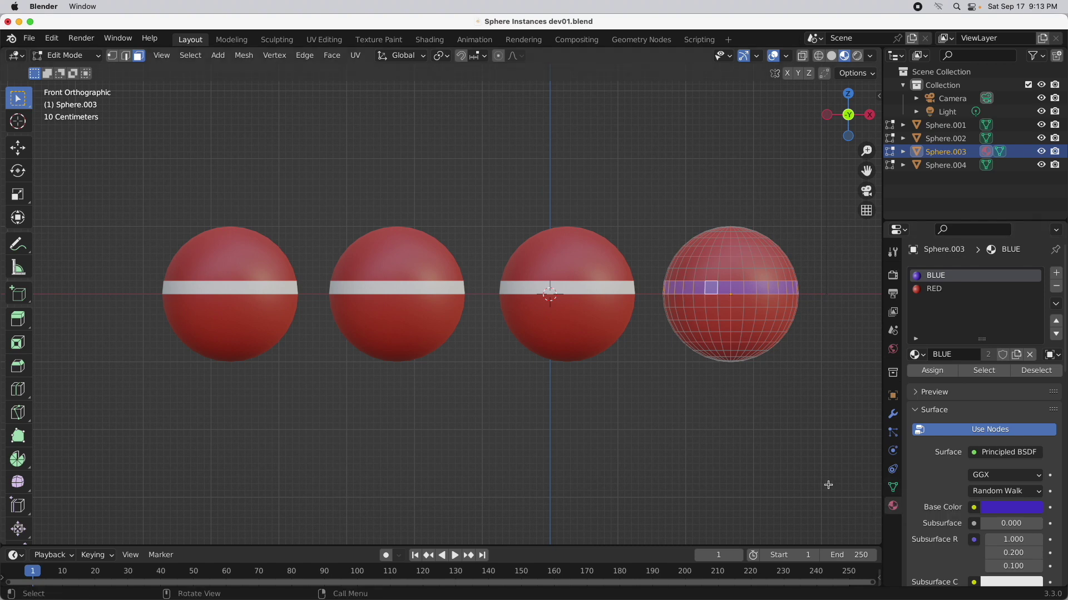
pyautogui.press('Tab')
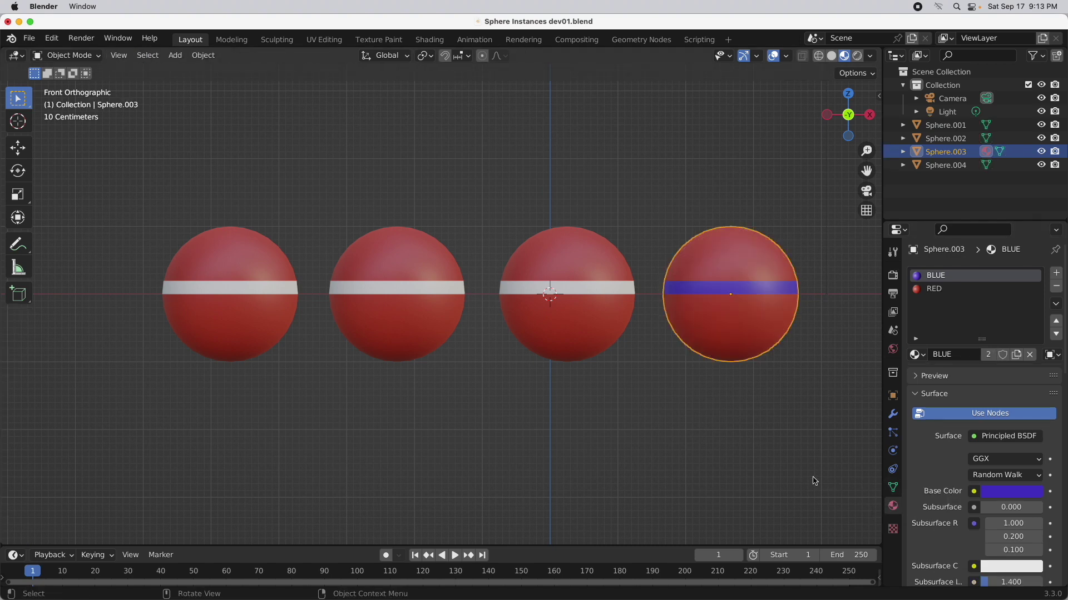
# Step: Link Sphere.001's empty material slot to Object and create a new material named YELLOW in it
pyautogui.click(587, 250)
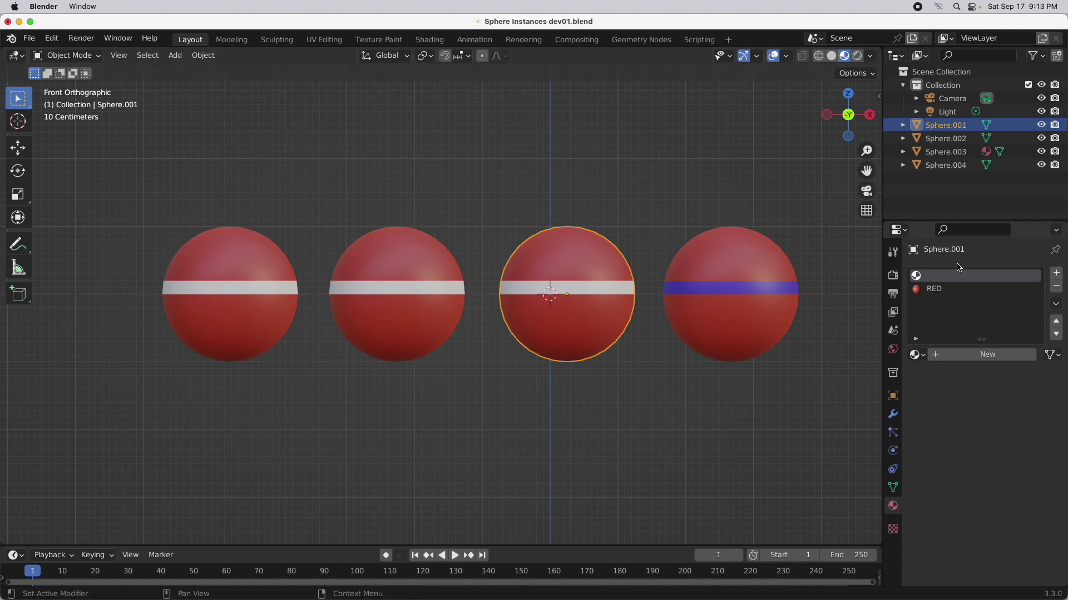
pyautogui.click(1053, 354)
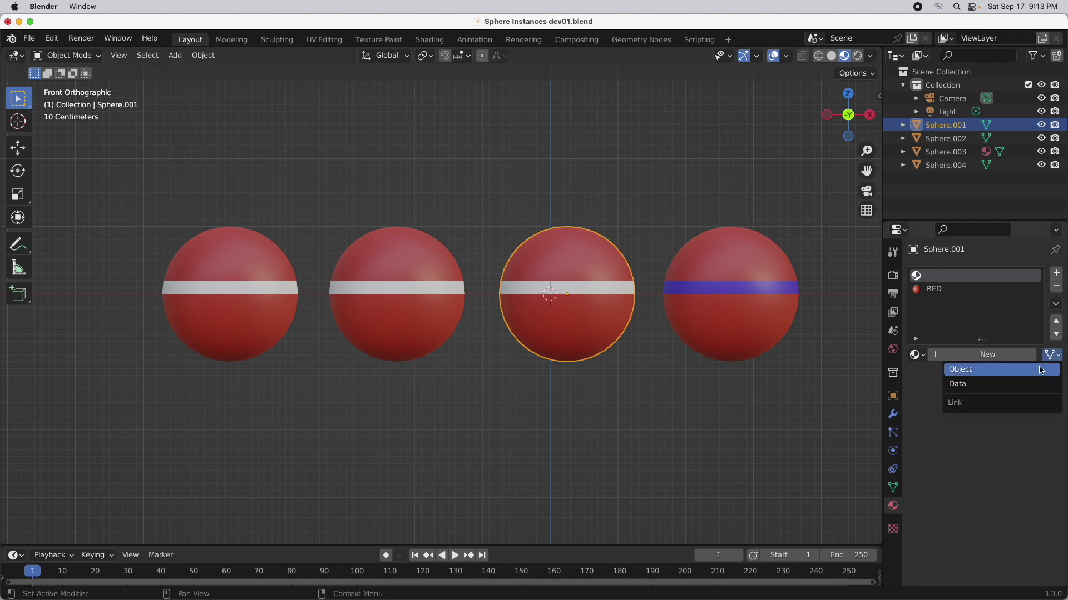
pyautogui.click(1041, 371)
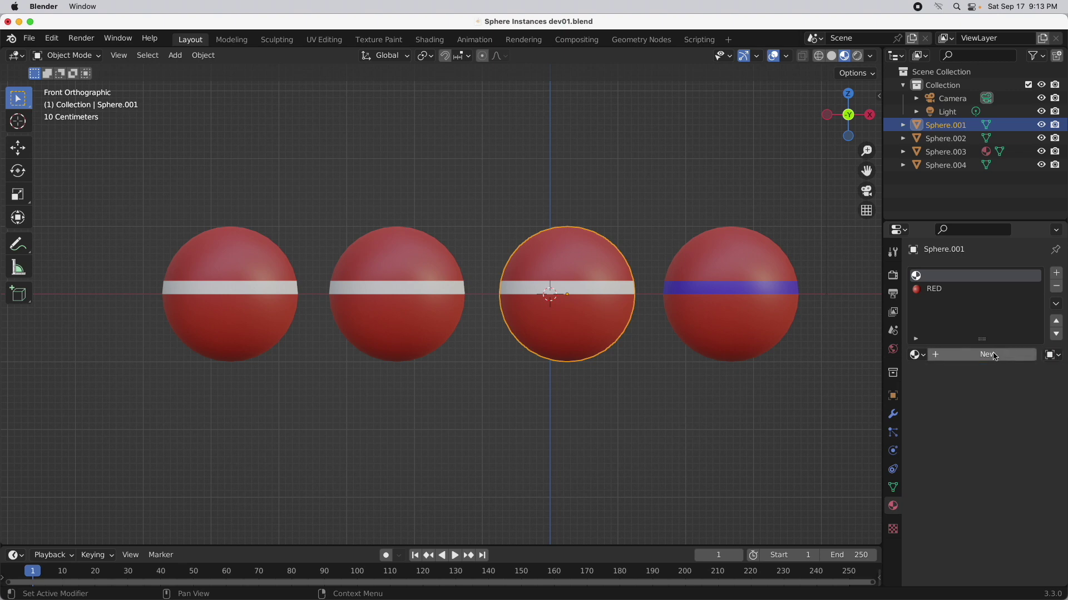
pyautogui.click(995, 355)
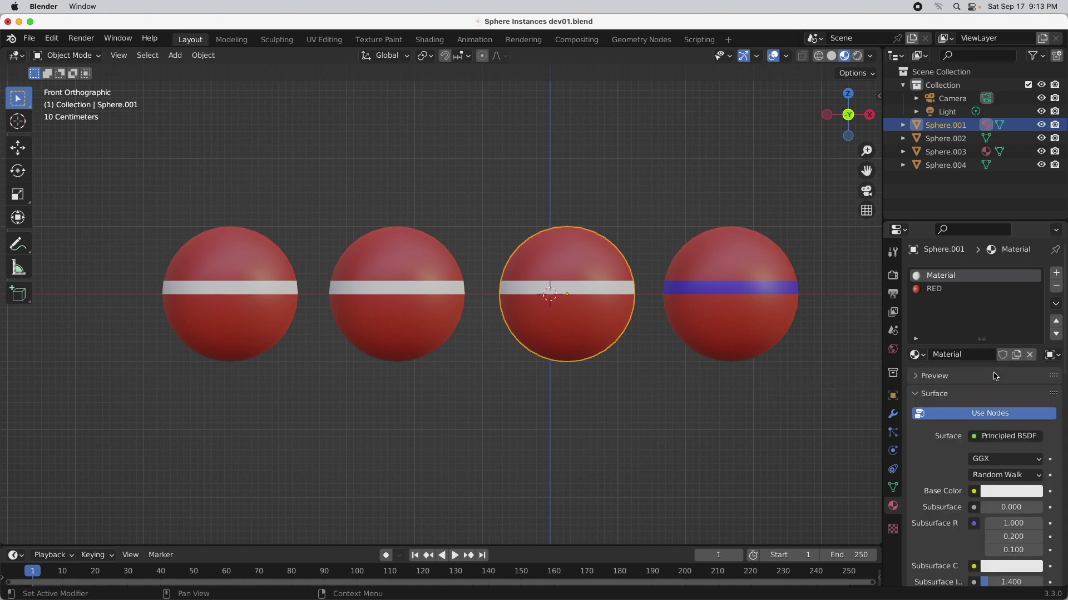
pyautogui.click(968, 356)
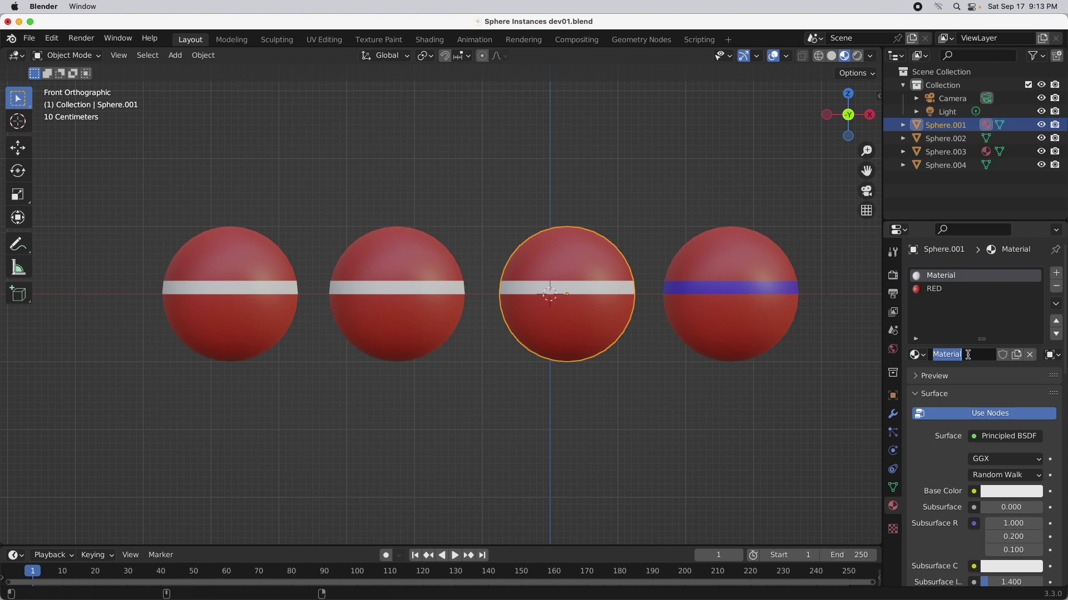
pyautogui.write('YELLOW')
pyautogui.press('Return')
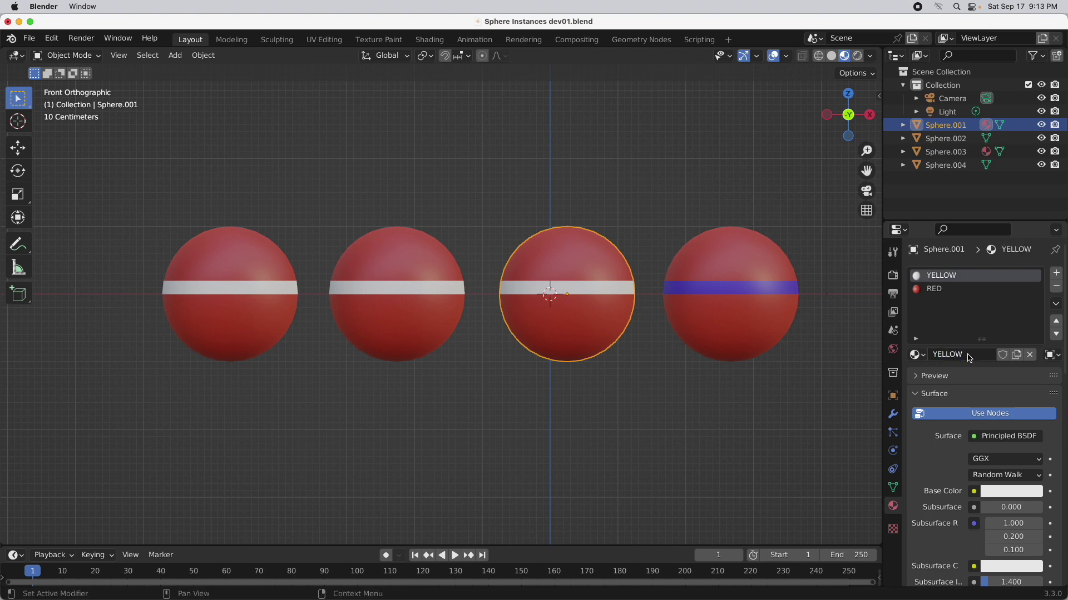
# Step: Set the YELLOW material's base color to yellow with hue 0.140, saturation 0.937 and value 0.800
pyautogui.click(992, 494)
pyautogui.moveTo(968, 369); pyautogui.dragTo(945, 371)
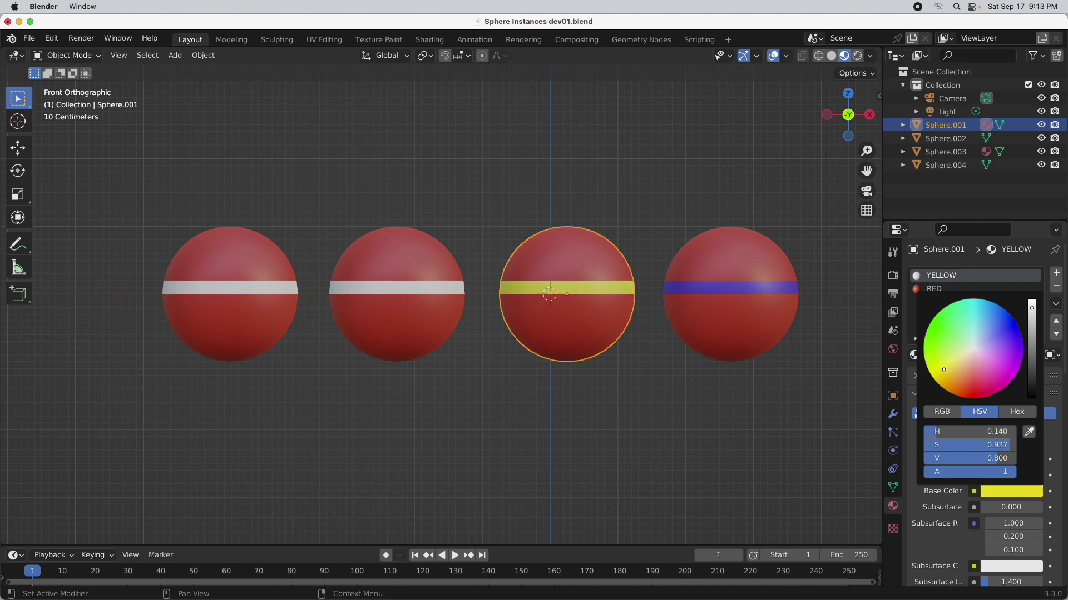
pyautogui.click(811, 412)
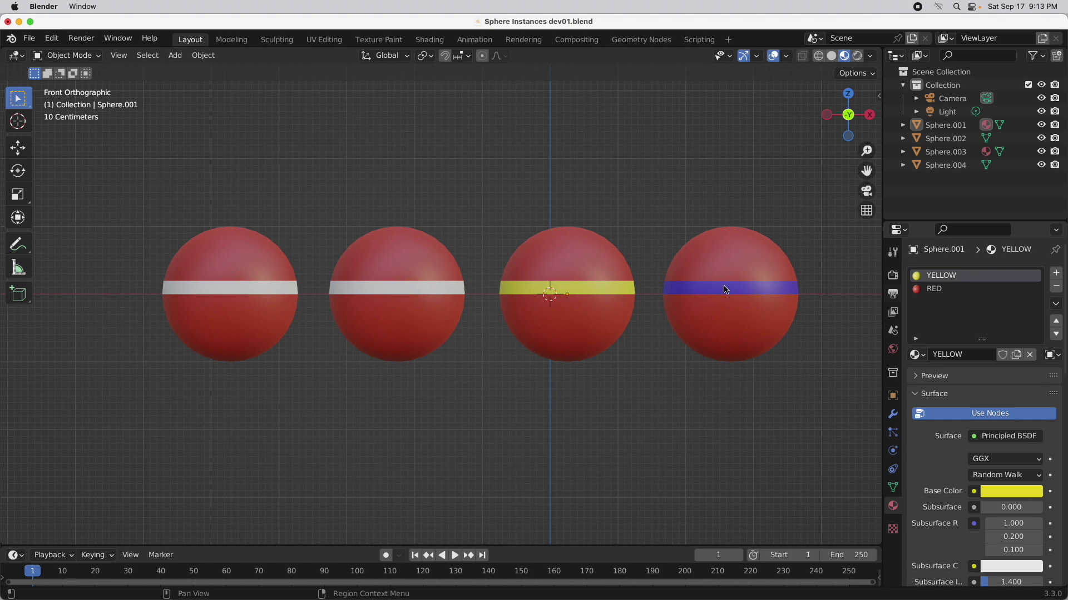
# Step: Link Sphere.002's empty material slot to Object and assign it the existing RED material
pyautogui.click(389, 290)
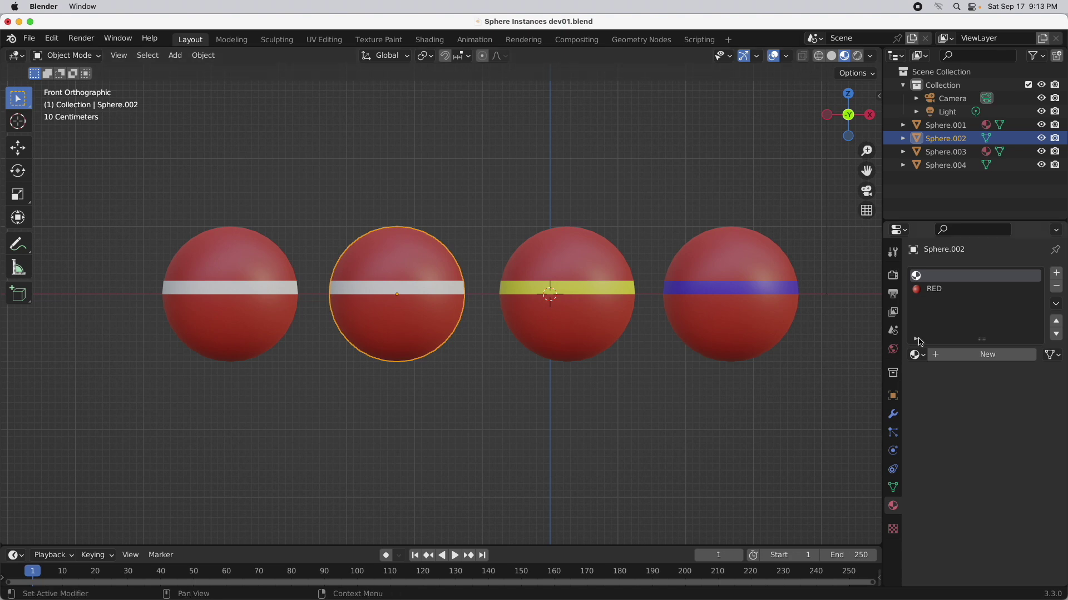
pyautogui.click(916, 355)
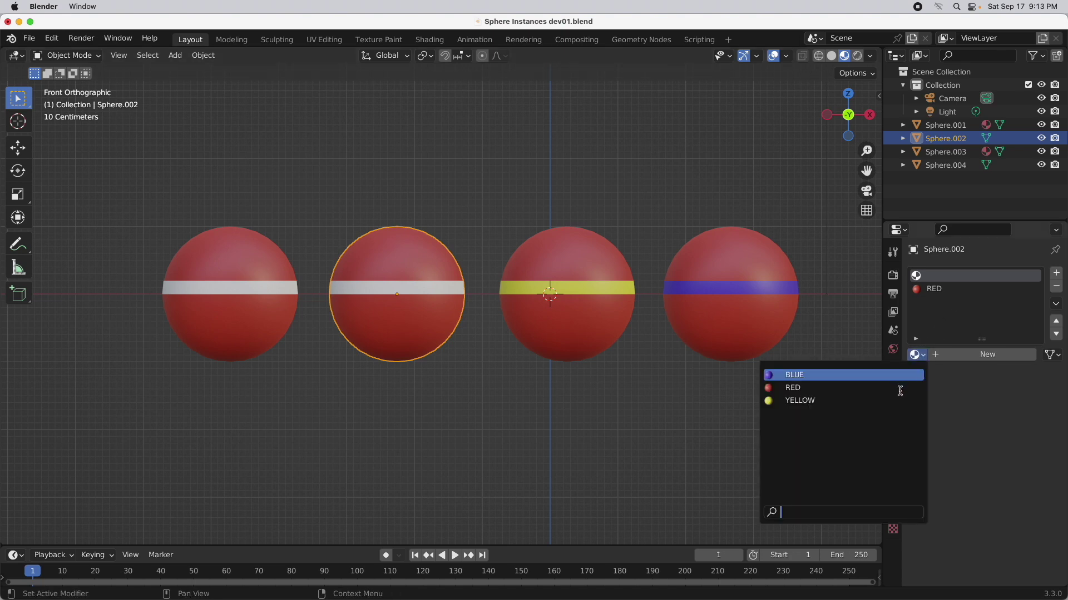
pyautogui.click(1052, 356)
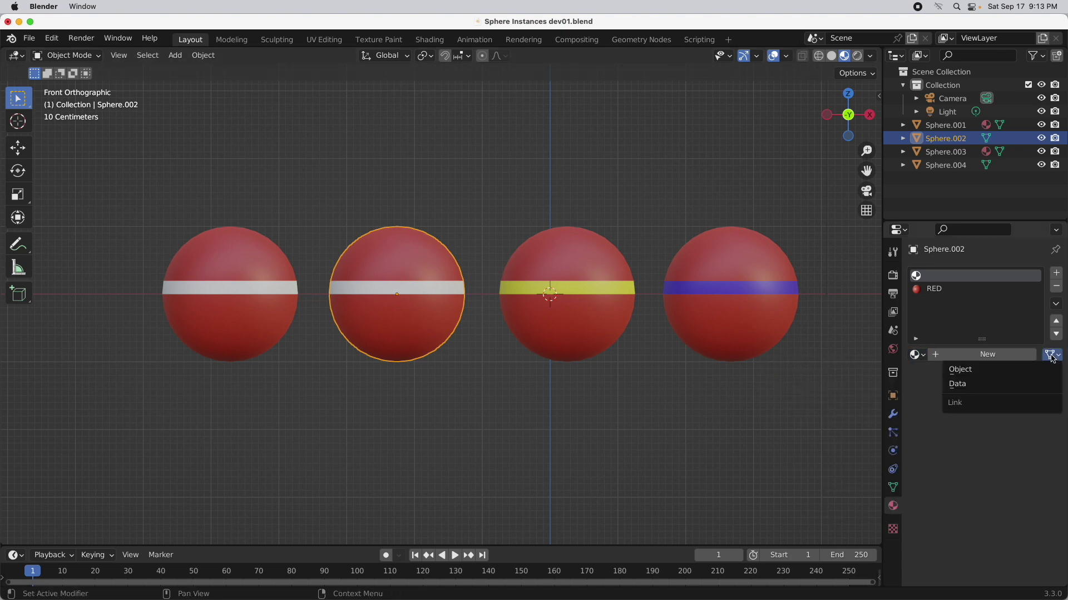
pyautogui.click(1026, 372)
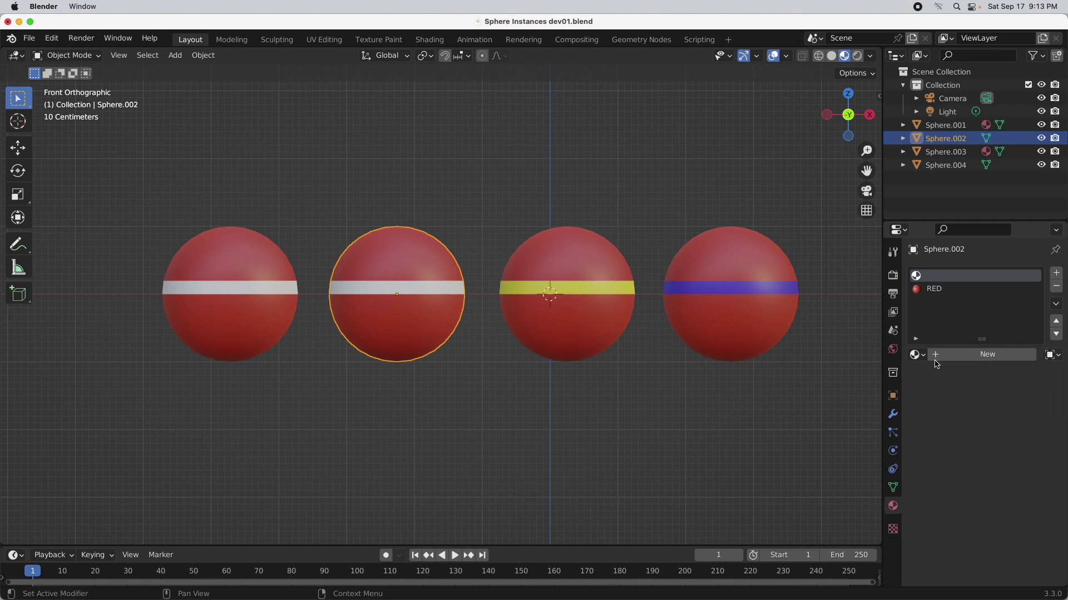
pyautogui.click(916, 355)
pyautogui.click(908, 385)
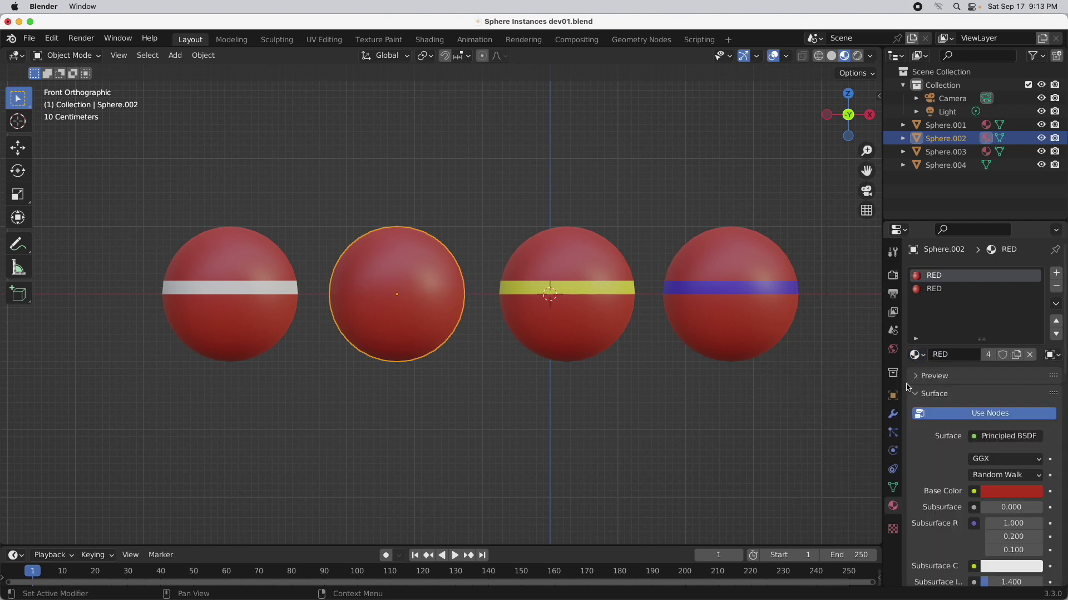
# Step: Link Sphere.004's empty material slot to Object and assign it the existing RED material
pyautogui.click(255, 293)
pyautogui.click(1052, 355)
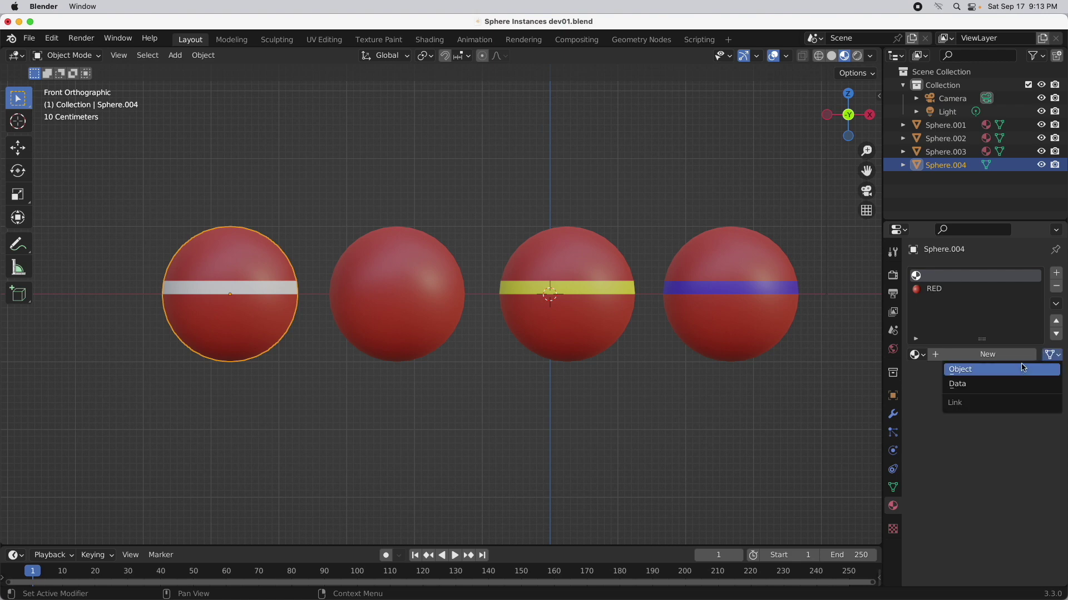
pyautogui.click(1022, 370)
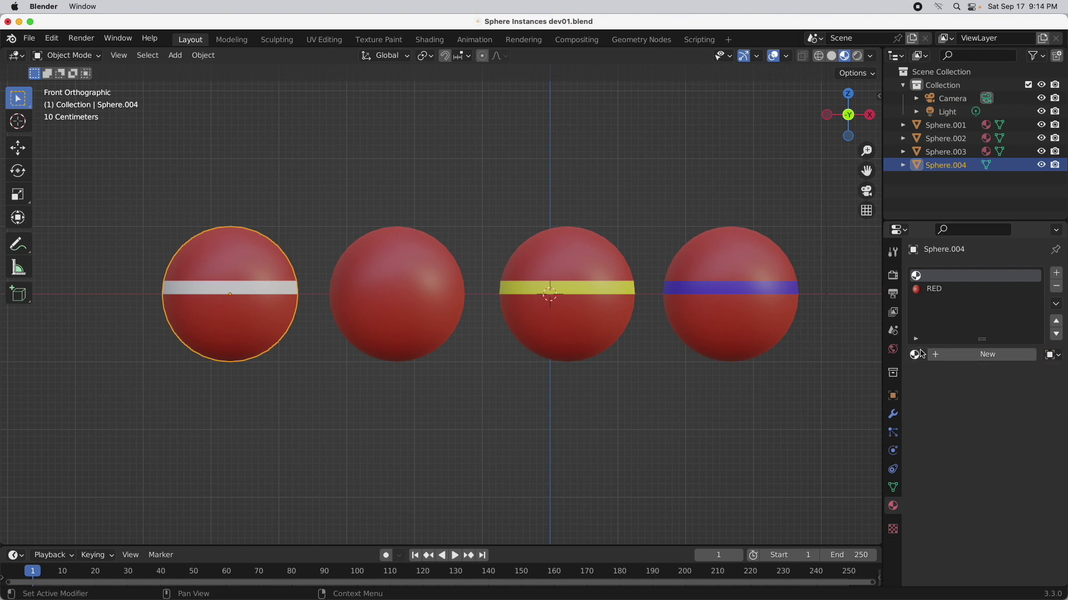
pyautogui.click(916, 355)
pyautogui.click(899, 388)
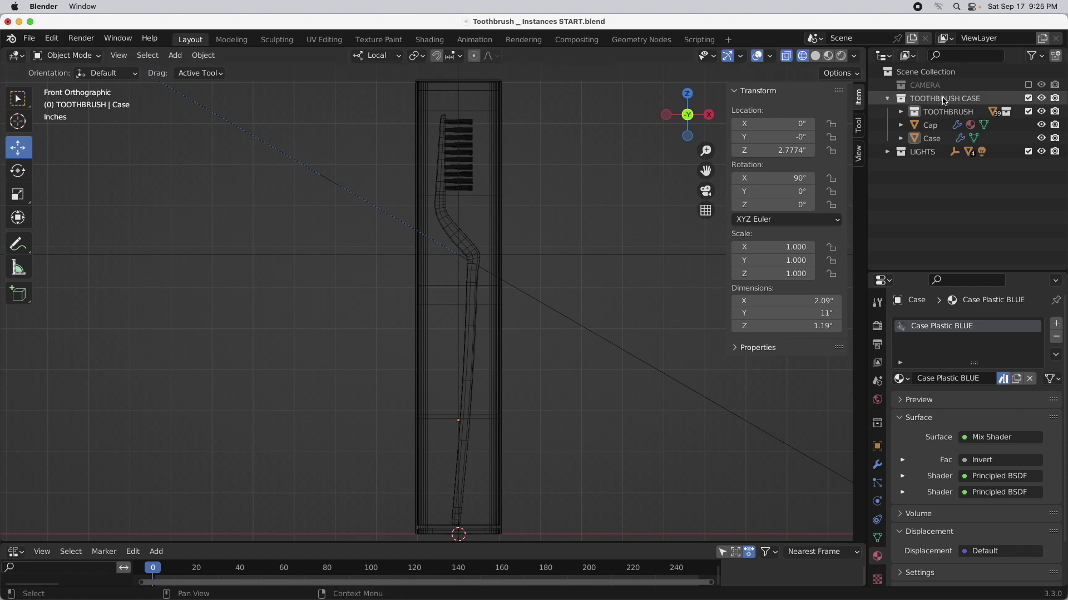
# Step: Examine the TOOTHBRUSH CASE collection in the toothbrush file: its nested TOOTHBRUSH collection, the Cap, the Case and the model from an angle
pyautogui.click(901, 112)
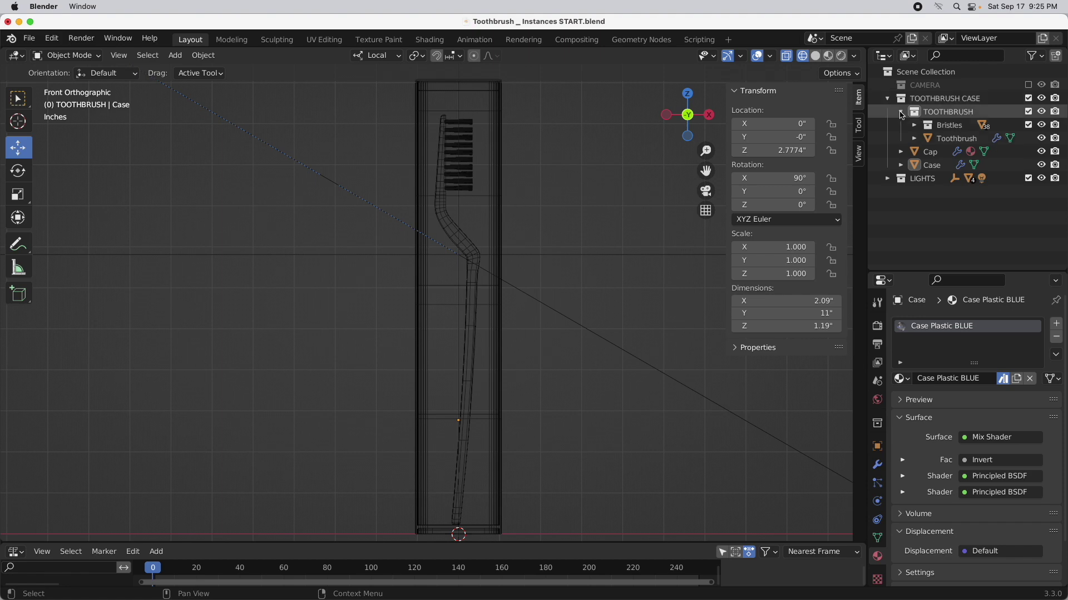
pyautogui.click(901, 113)
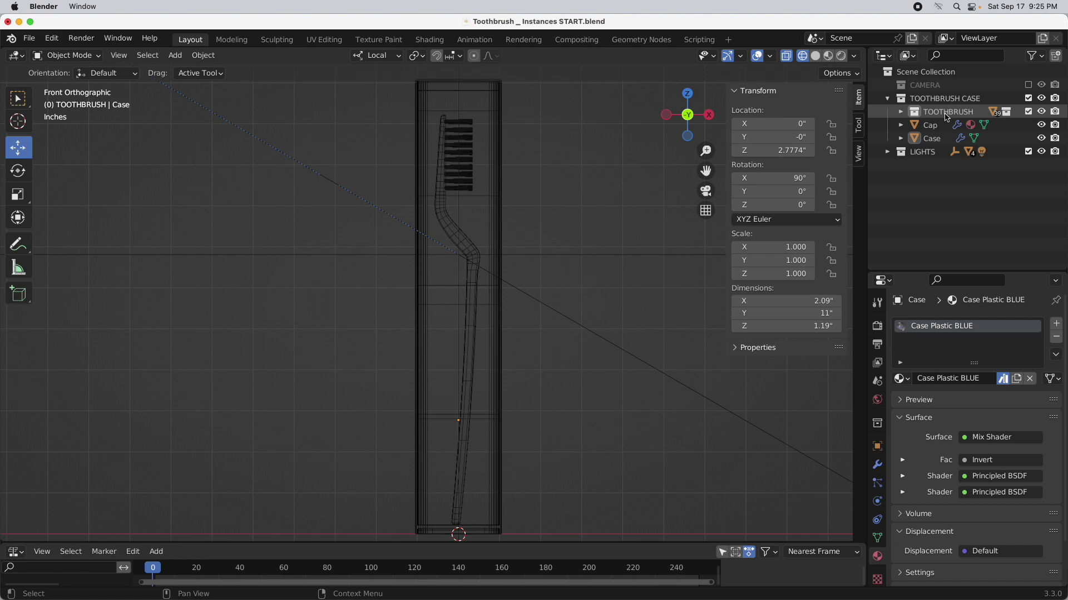
pyautogui.click(902, 113)
pyautogui.click(950, 144)
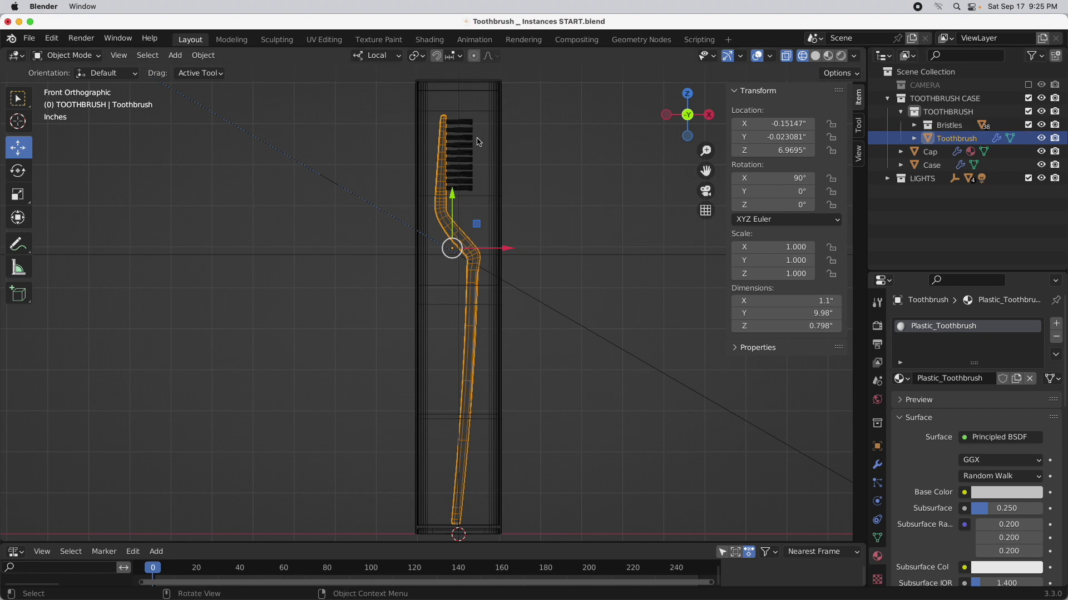
pyautogui.click(932, 113)
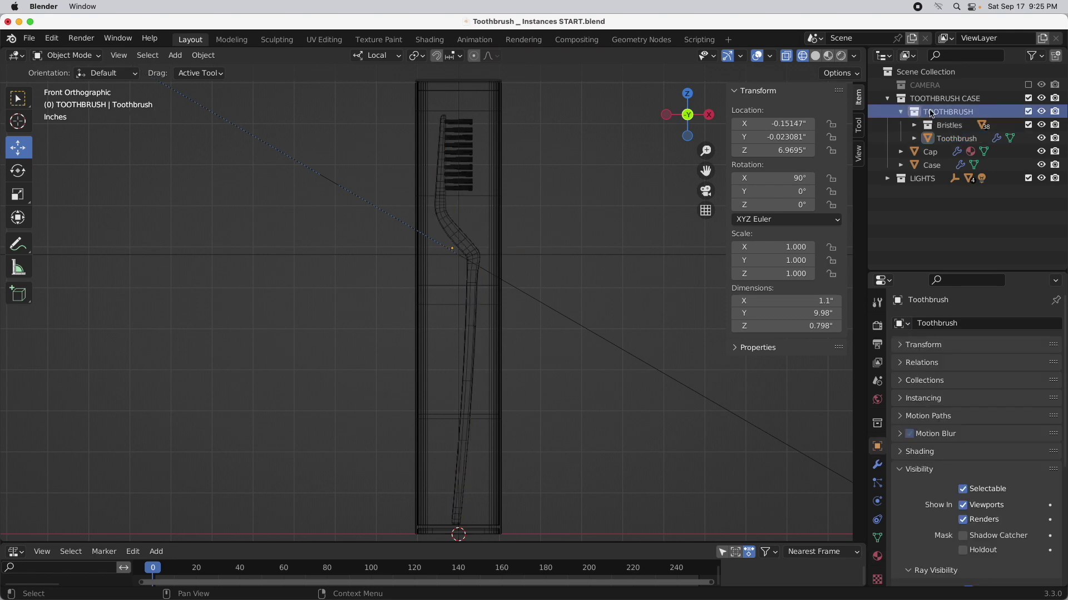
pyautogui.click(901, 112)
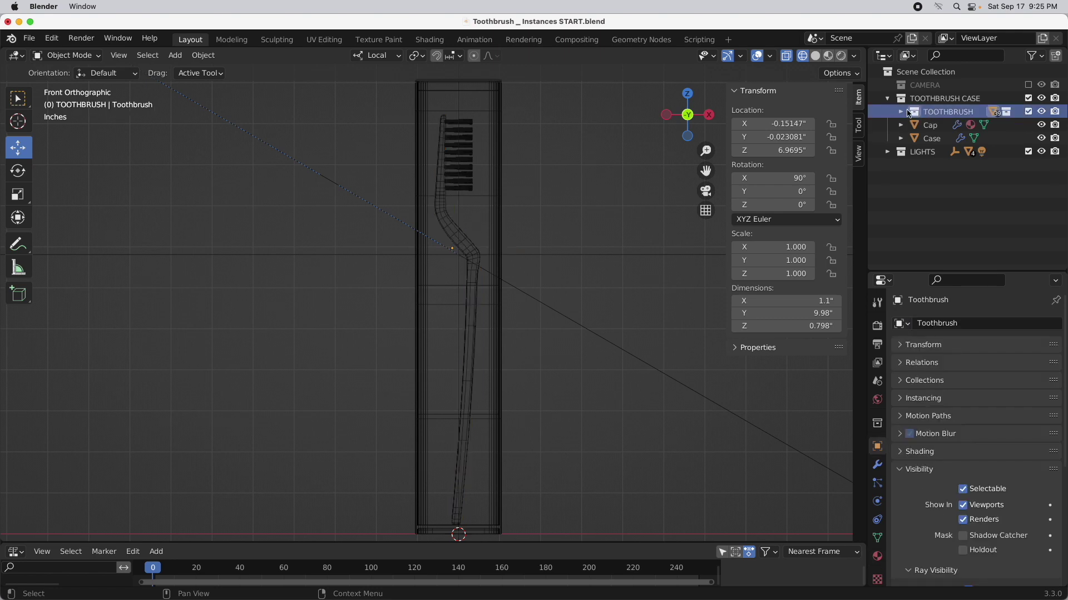
pyautogui.click(921, 126)
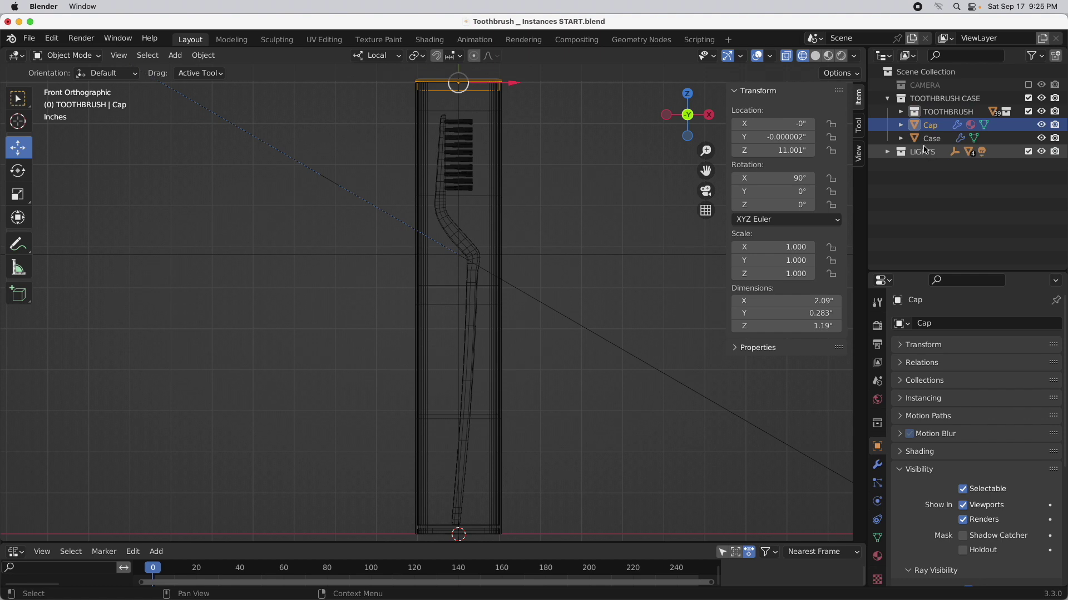
pyautogui.click(925, 152)
pyautogui.click(928, 139)
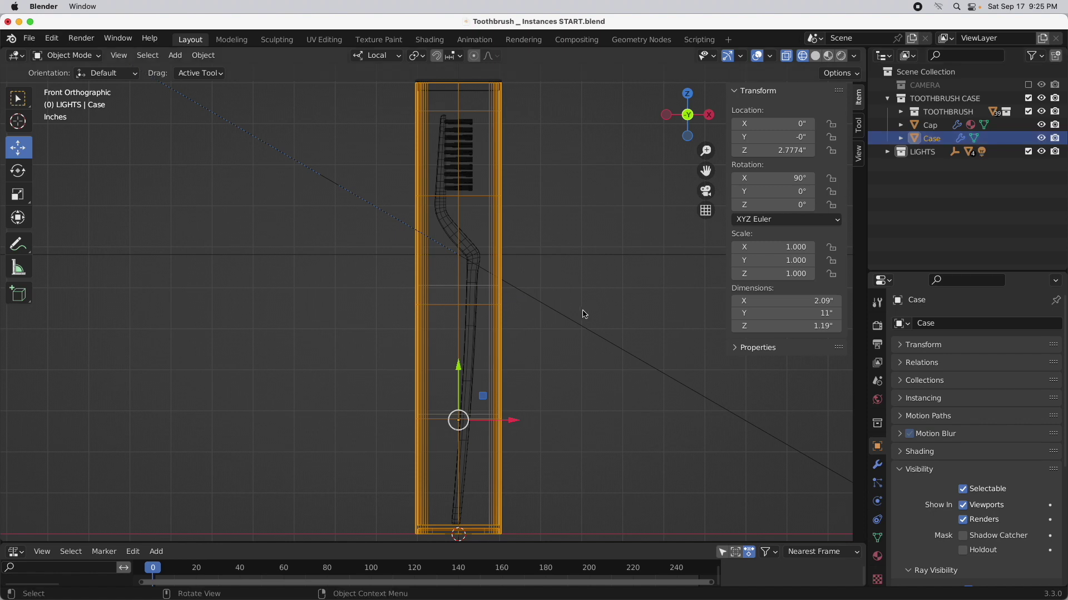
pyautogui.scroll(-1, 545, 299)
pyautogui.keyDown('shift'); pyautogui.moveTo(545, 299); pyautogui.dragTo(575, 295, button='middle'); pyautogui.keyUp('shift')
pyautogui.click(945, 98)
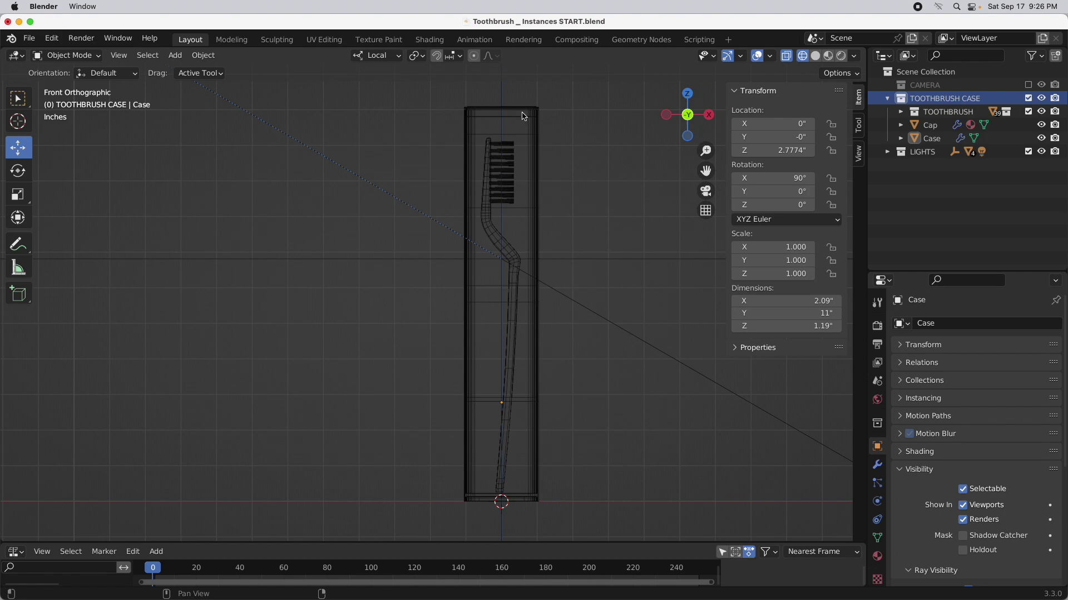
pyautogui.moveTo(640, 231); pyautogui.dragTo(534, 537, button='middle')
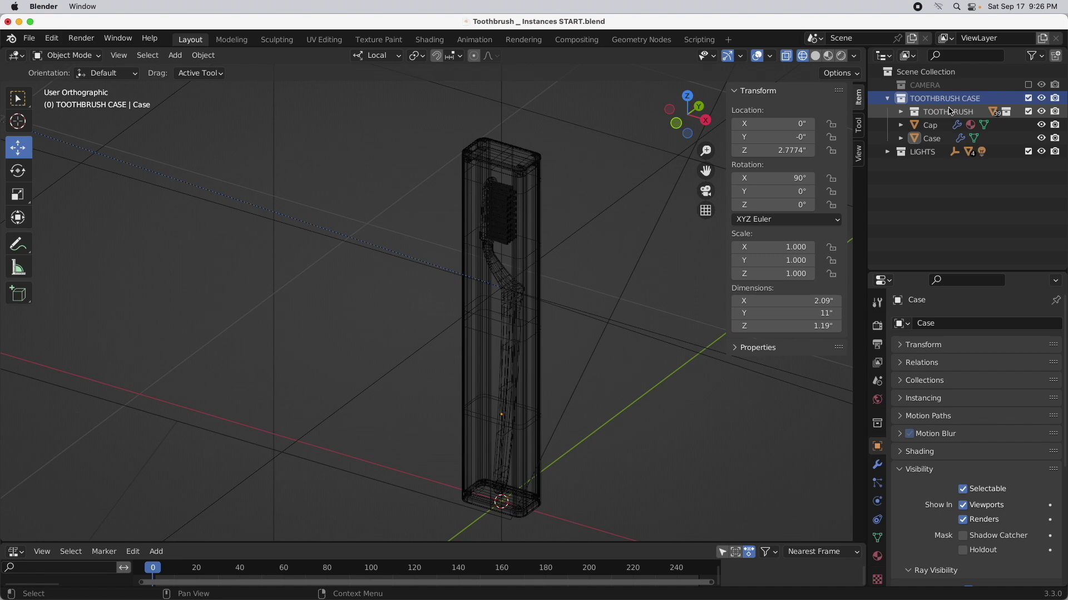
# Step: Add an Arrows empty to the Scene Collection at the world origin with a radius of 4 inches
pyautogui.click(940, 74)
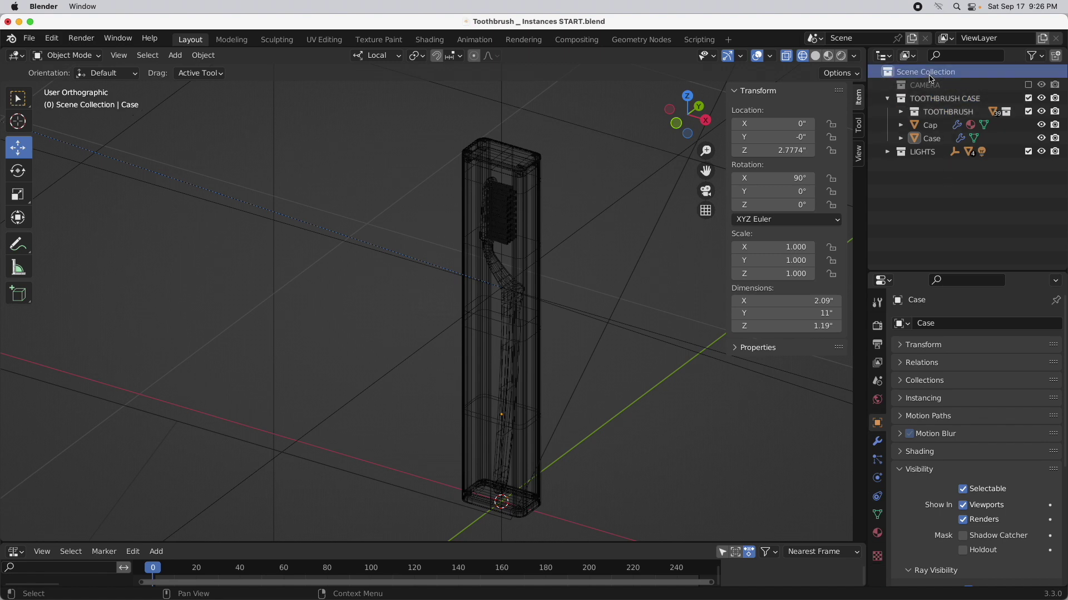
pyautogui.click(177, 58)
pyautogui.moveTo(216, 204)
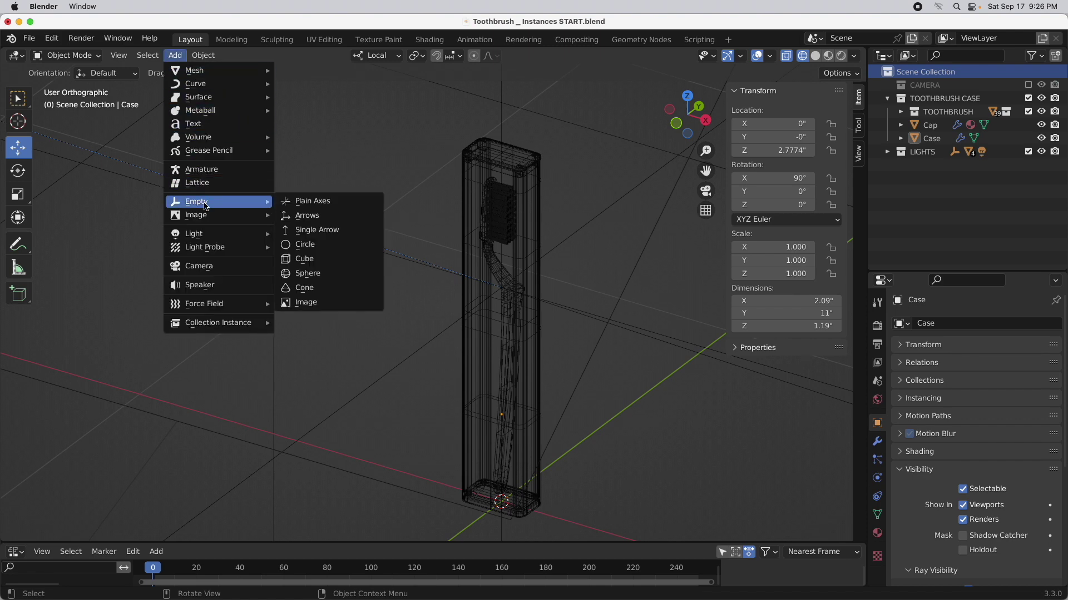
pyautogui.click(321, 217)
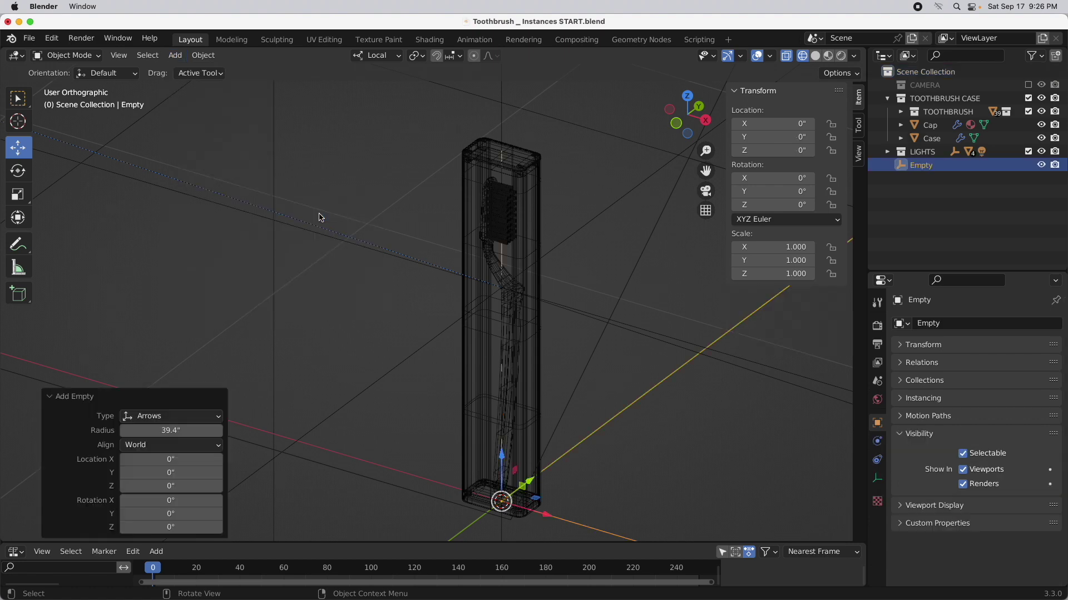
pyautogui.click(182, 431)
pyautogui.write('4')
pyautogui.press('Return')
# Step: Rename the new empty as Case BLUE
pyautogui.doubleClick(921, 165)
pyautogui.write('Case BLUE')
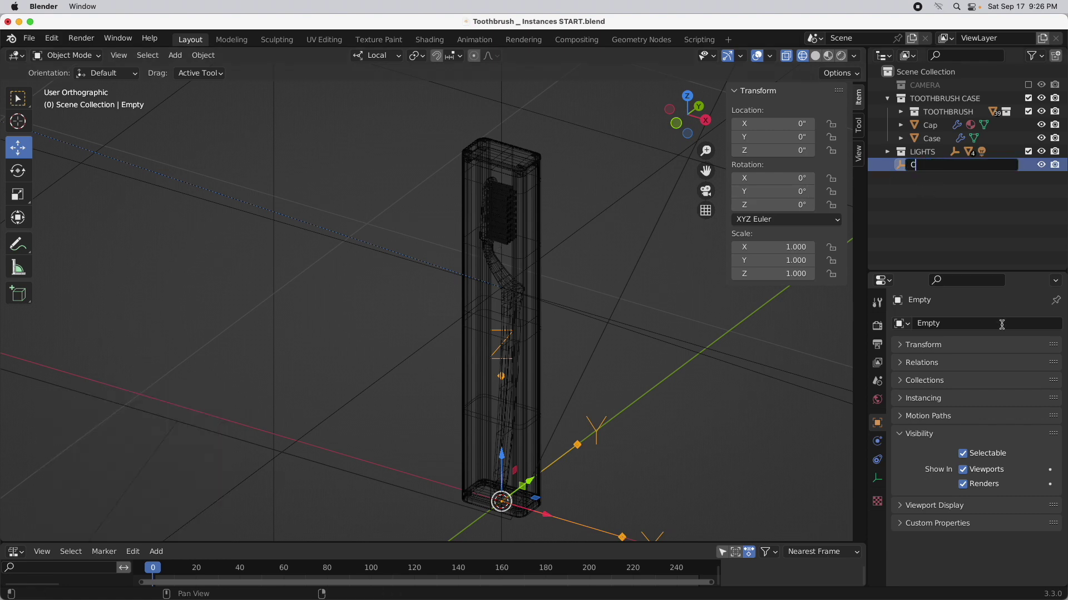
pyautogui.press('Return')
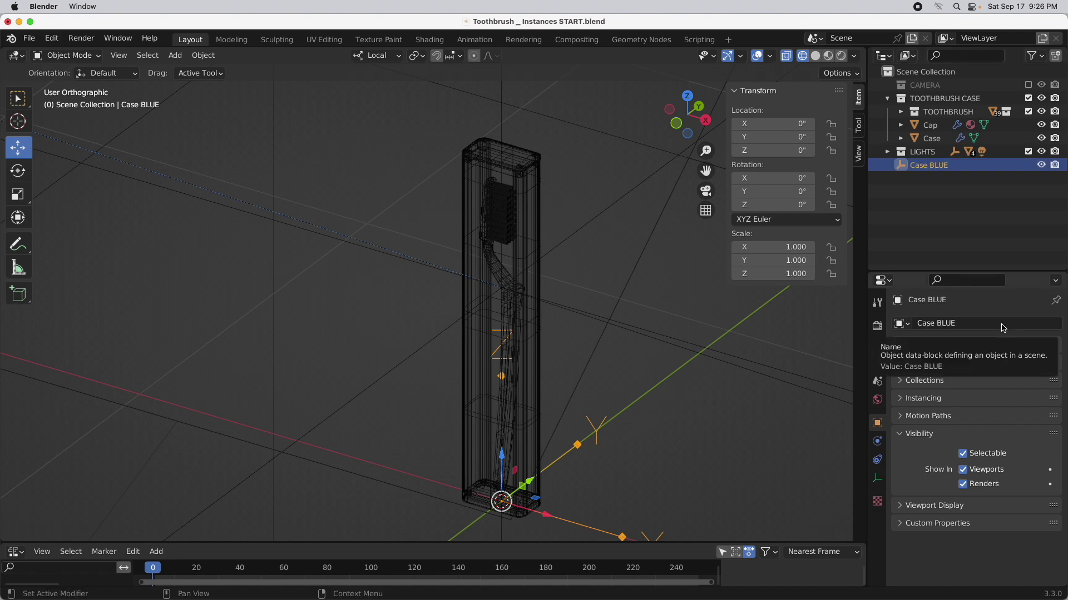
# Step: Check the Cap and Case materials, and replace the Nonlinear Animation editor with an enlarged Asset Browser
pyautogui.click(937, 128)
pyautogui.click(877, 533)
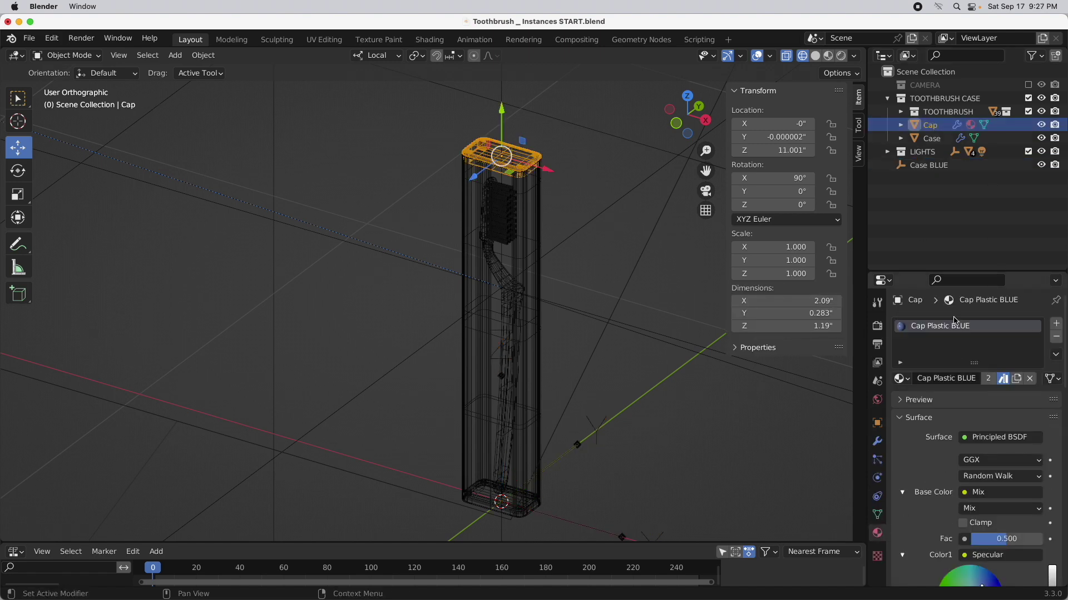
pyautogui.click(929, 139)
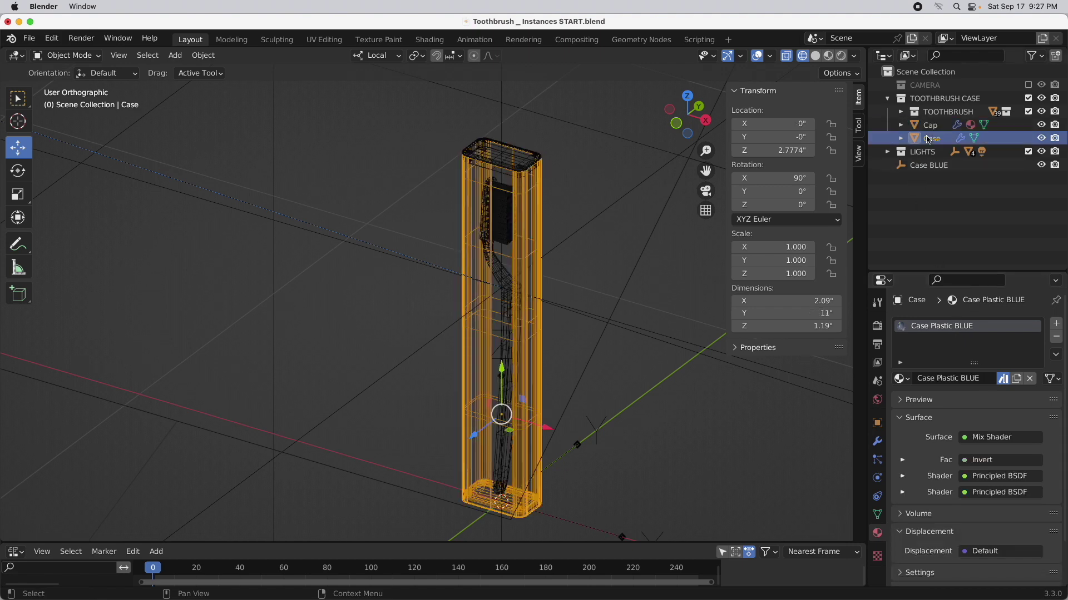
pyautogui.click(929, 126)
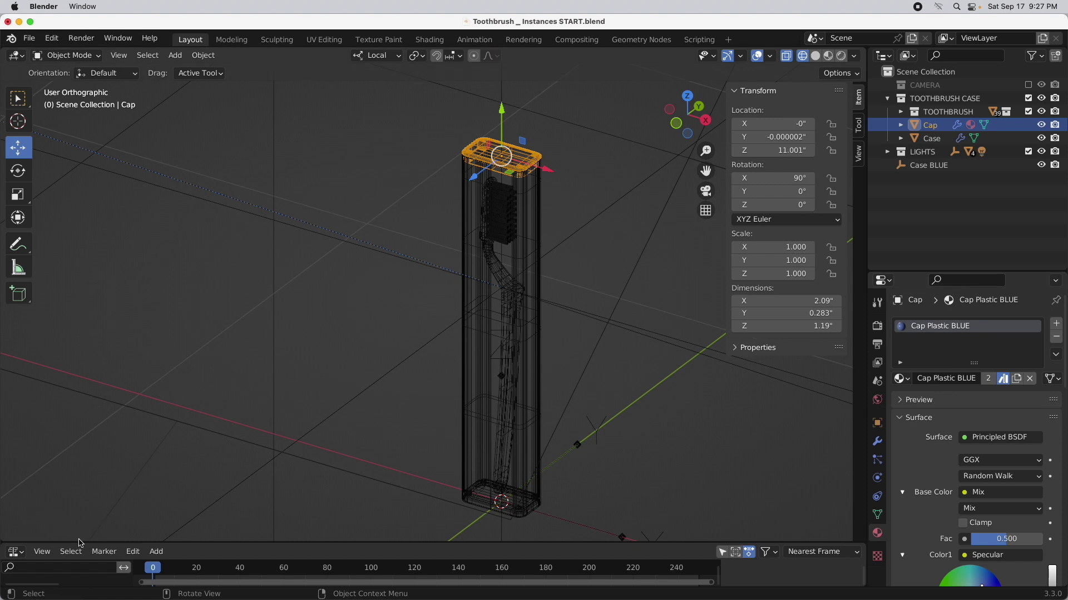
pyautogui.moveTo(79, 542); pyautogui.dragTo(79, 459)
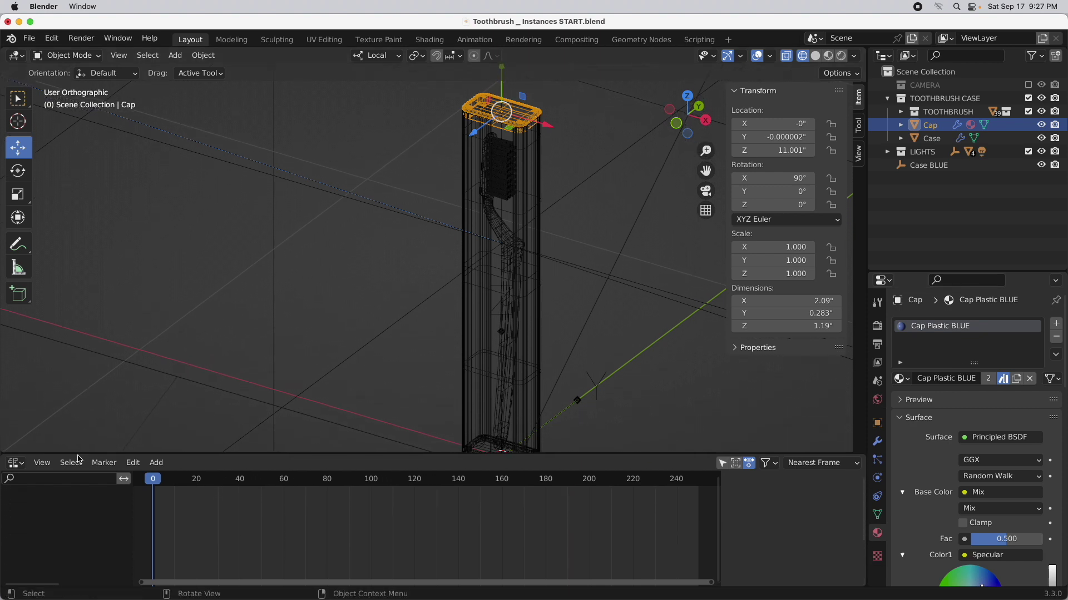
pyautogui.click(13, 463)
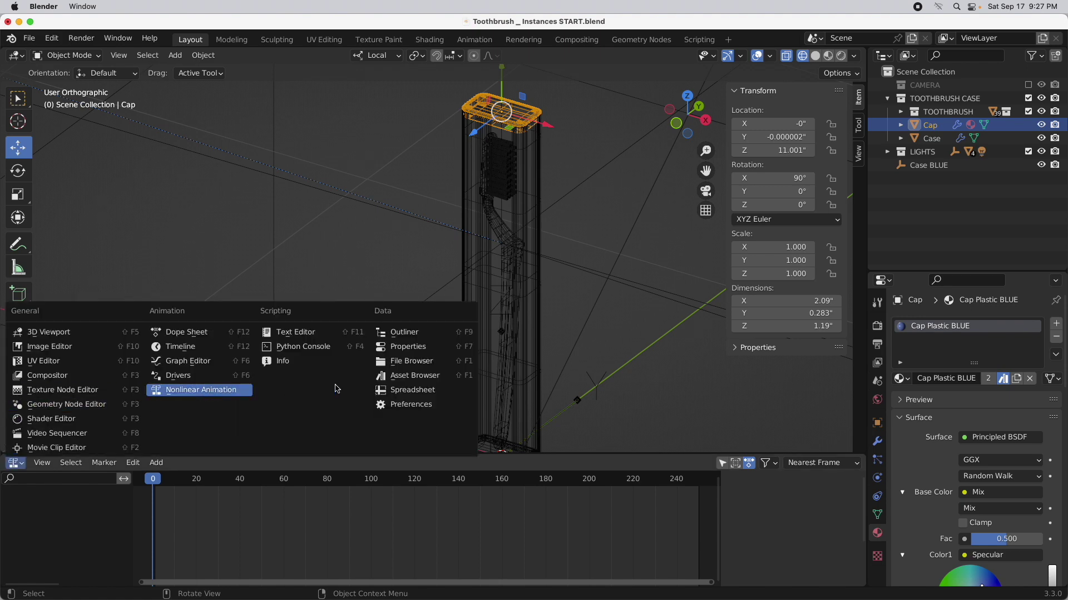
pyautogui.click(417, 377)
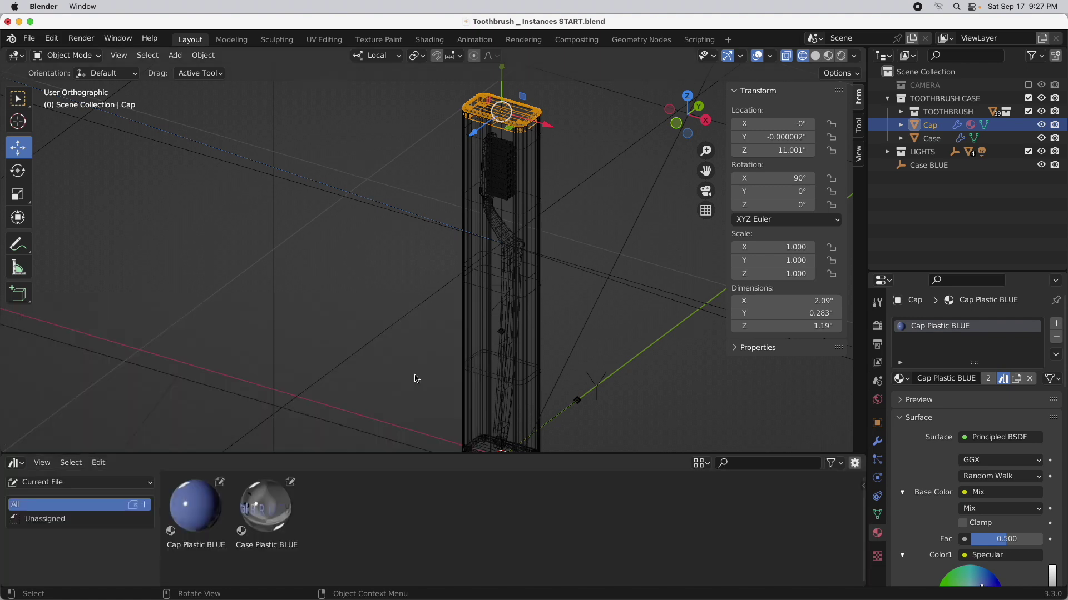
pyautogui.moveTo(392, 453); pyautogui.dragTo(334, 476)
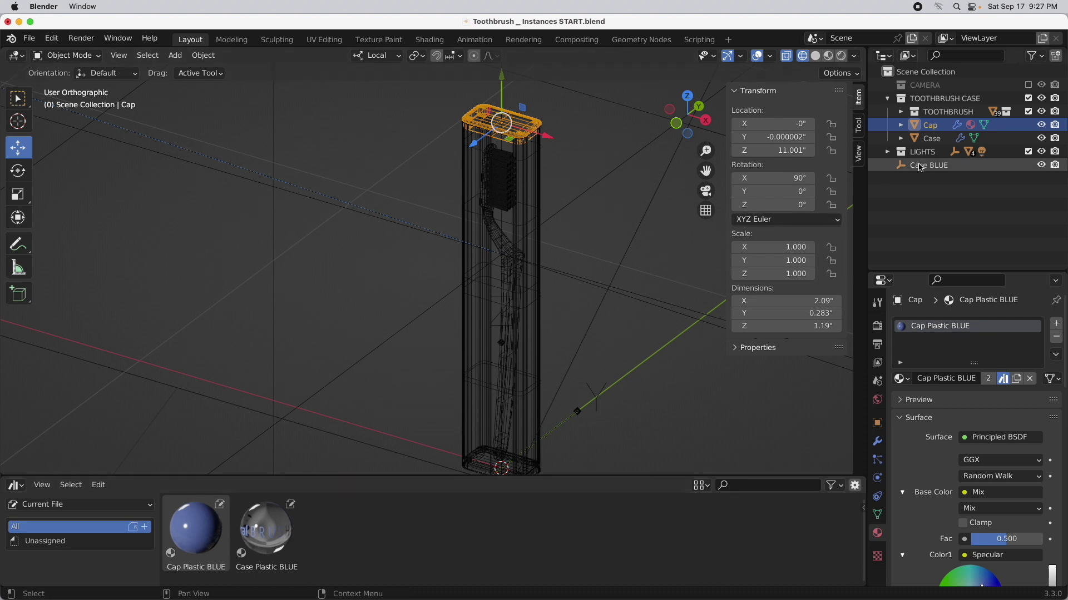
# Step: Create an instance of the TOOTHBRUSH collection in the scene
pyautogui.click(929, 111)
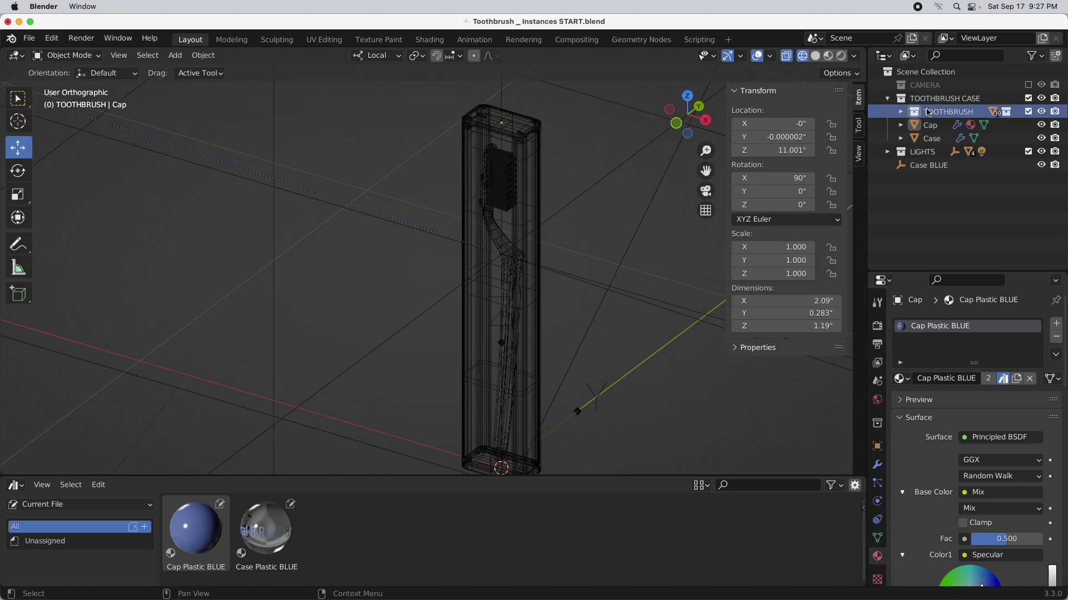
pyautogui.rightClick(929, 112)
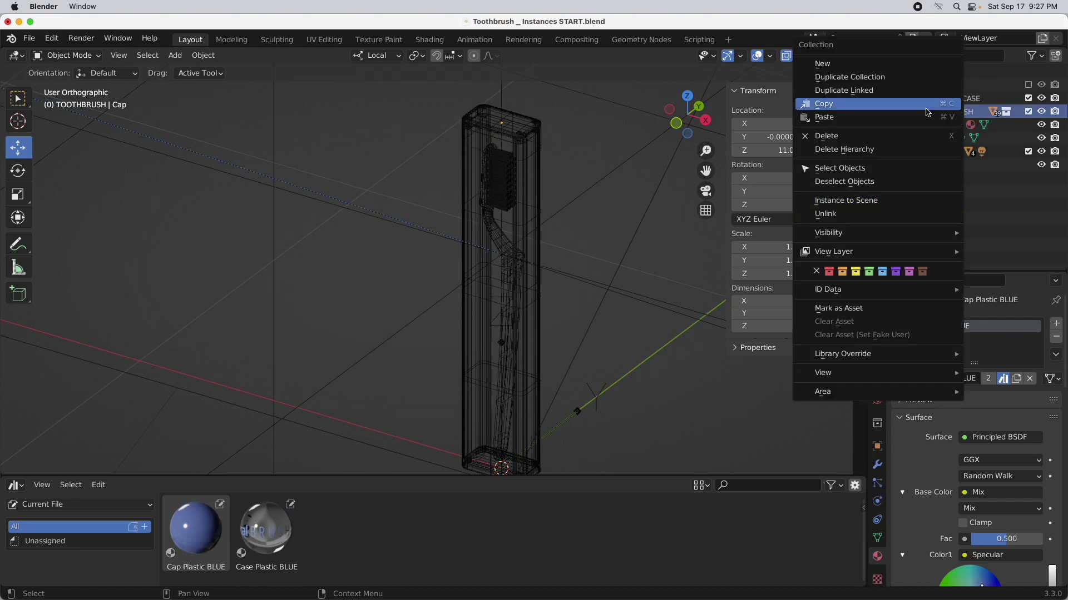
pyautogui.click(921, 200)
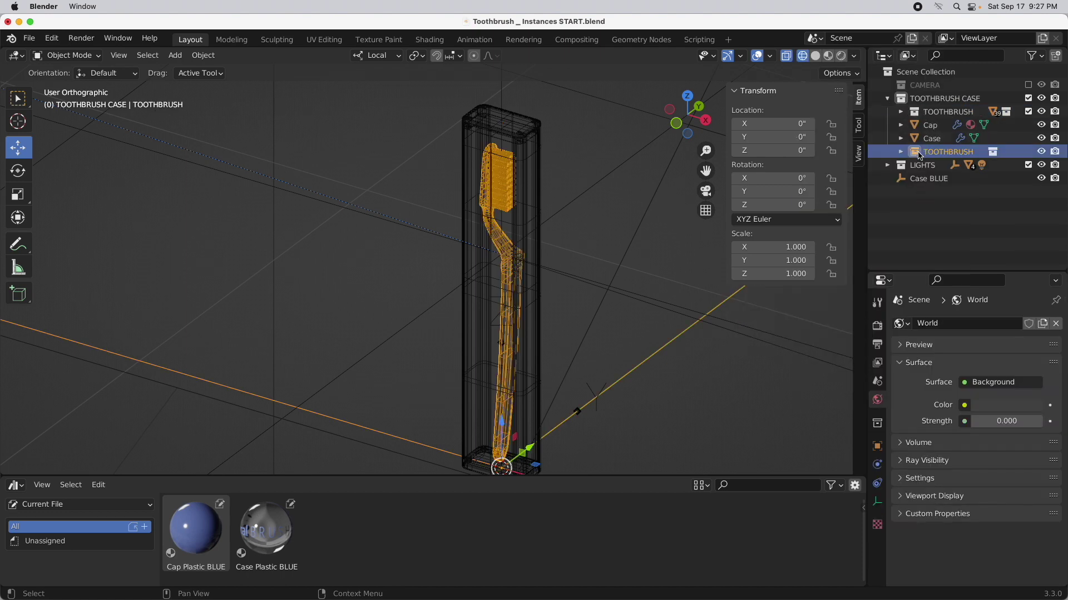
# Step: Move the TOOTHBRUSH instance out to the Scene Collection and parent it to the Case BLUE empty
pyautogui.moveTo(919, 156); pyautogui.dragTo(921, 73)
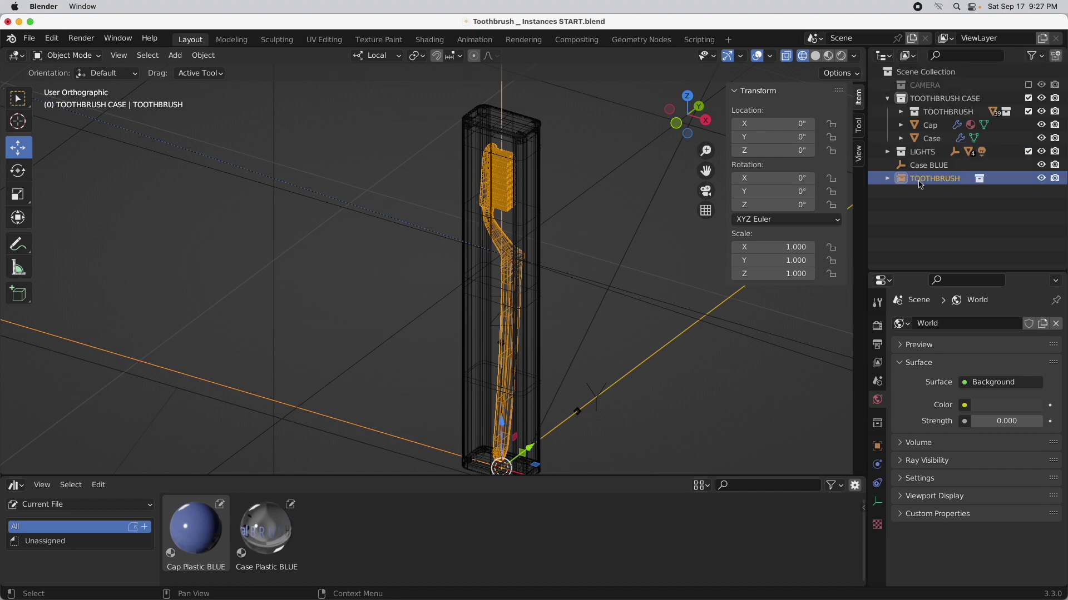
pyautogui.moveTo(919, 182)
pyautogui.mouseDown()
pyautogui.moveTo(937, 206)
pyautogui.moveTo(936, 169)
pyautogui.mouseUp()
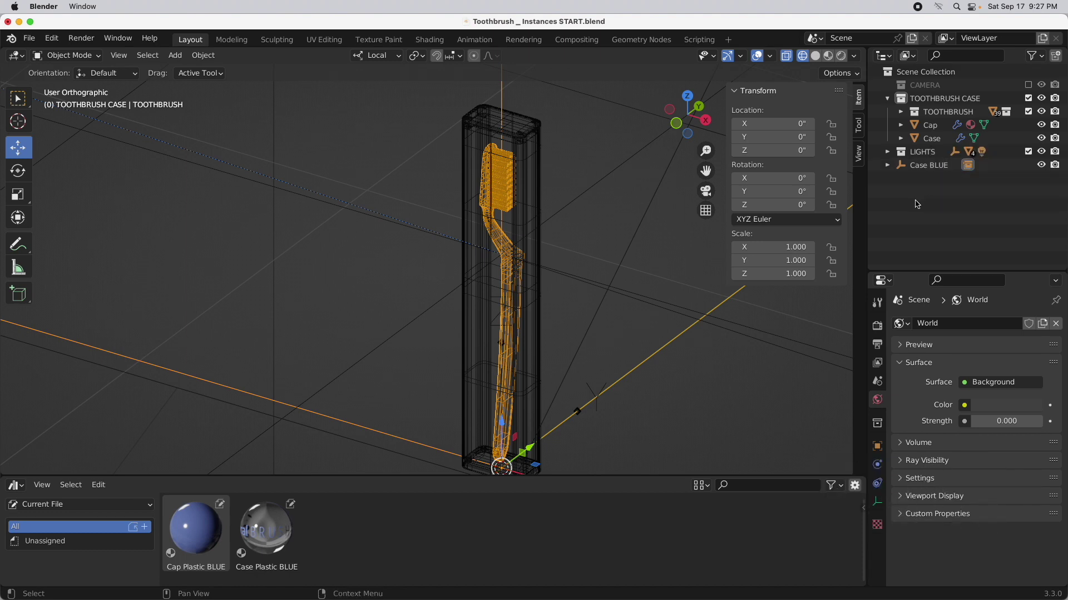
pyautogui.click(881, 165)
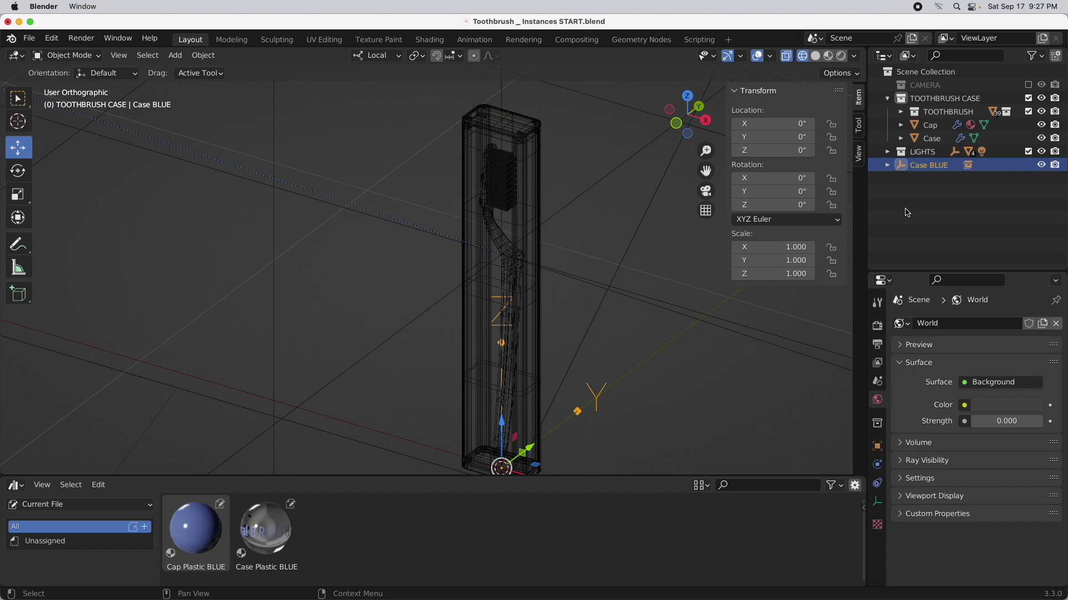
# Step: Set the display size of the TOOTHBRUSH instance's empty under Case BLUE to 2 inches
pyautogui.click(887, 165)
pyautogui.click(949, 179)
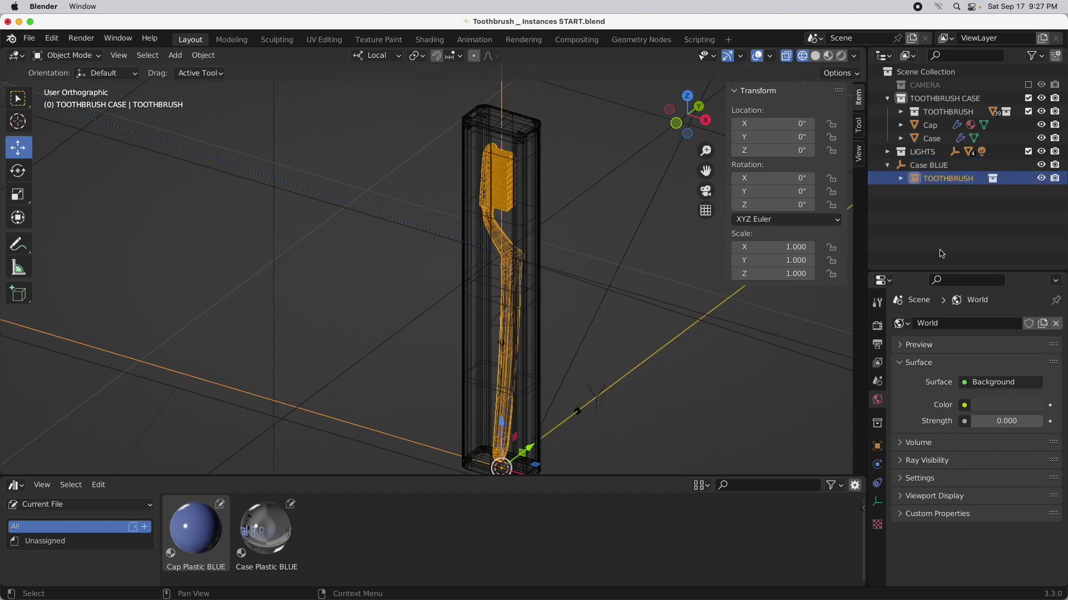
pyautogui.click(877, 502)
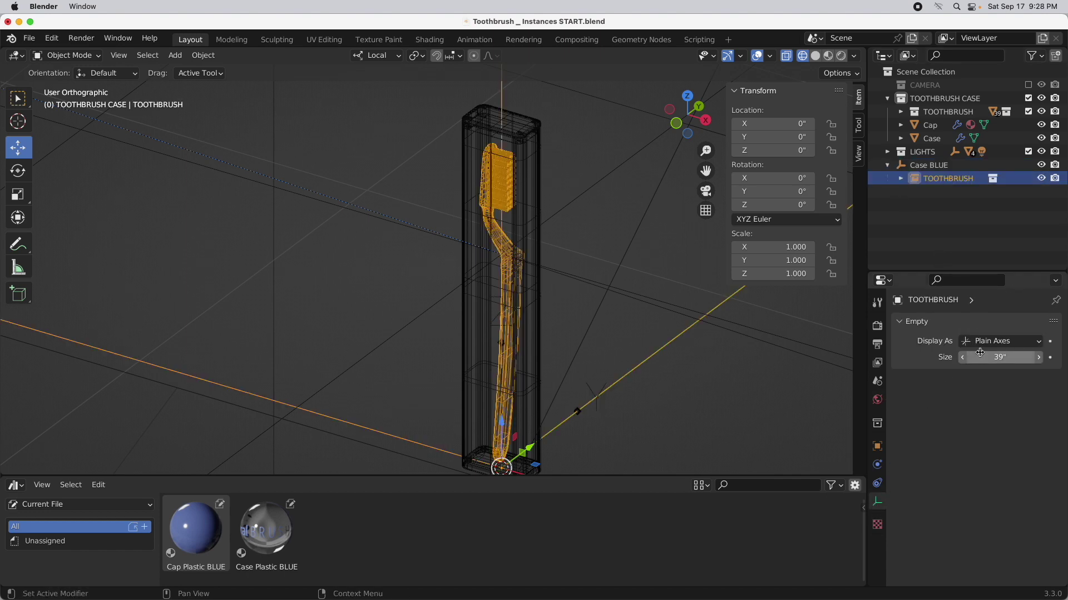
pyautogui.click(1005, 358)
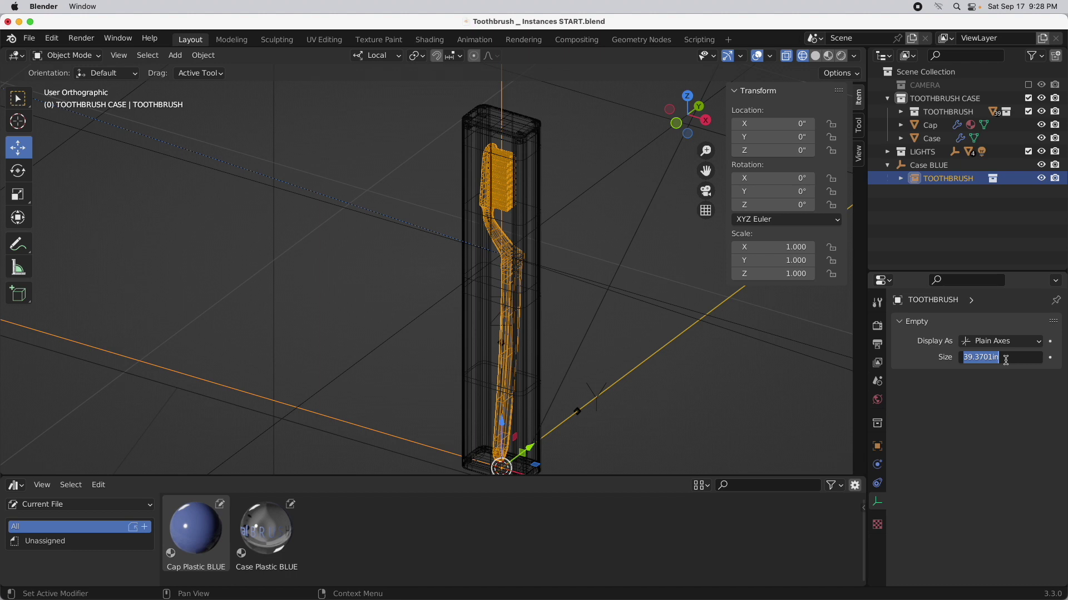
pyautogui.write('2')
pyautogui.press('Return')
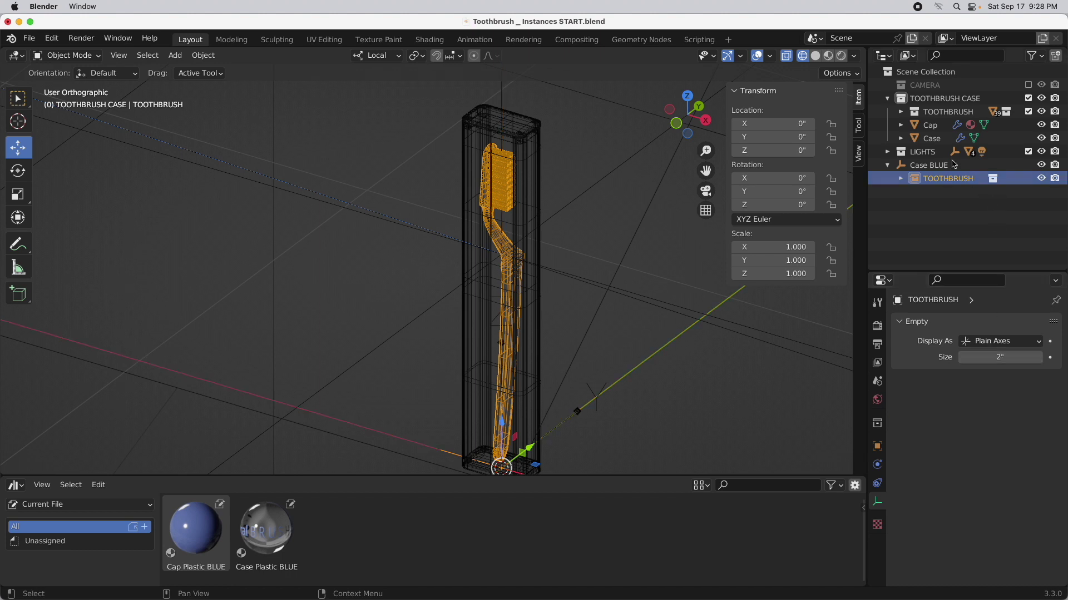
# Step: Make linked duplicates of the original Cap and Case objects, leaving the copies in the same place
pyautogui.click(936, 126)
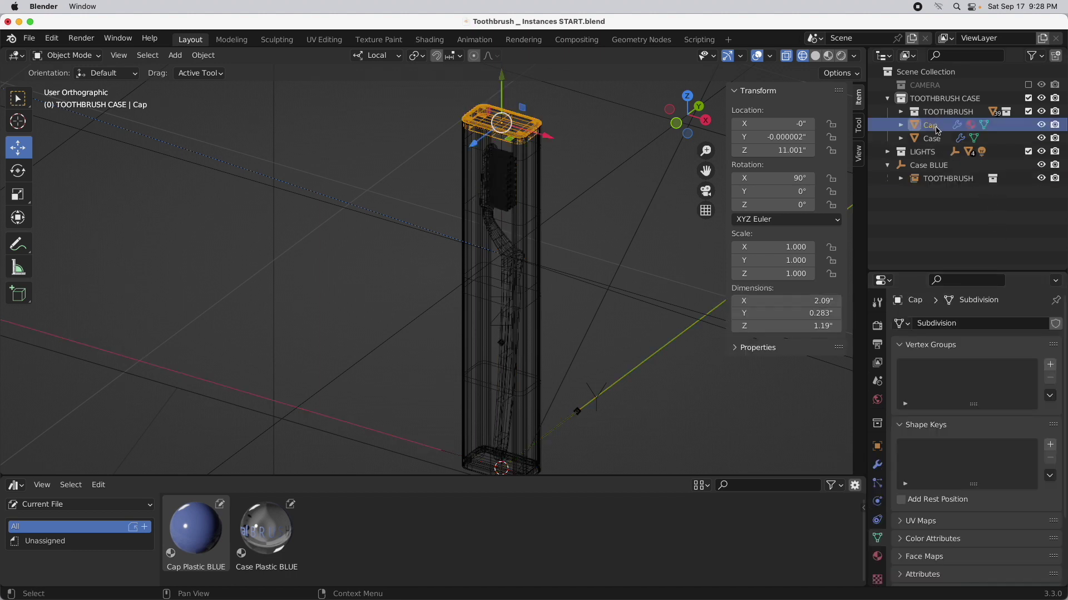
pyautogui.keyDown('shift'); pyautogui.click(938, 137); pyautogui.keyUp('shift')
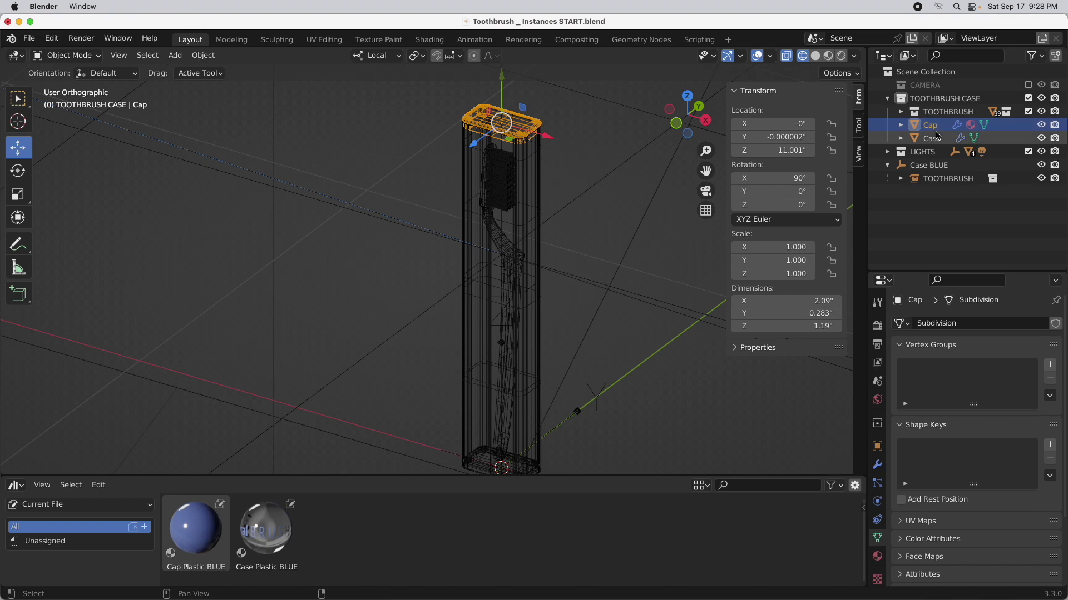
pyautogui.click(203, 56)
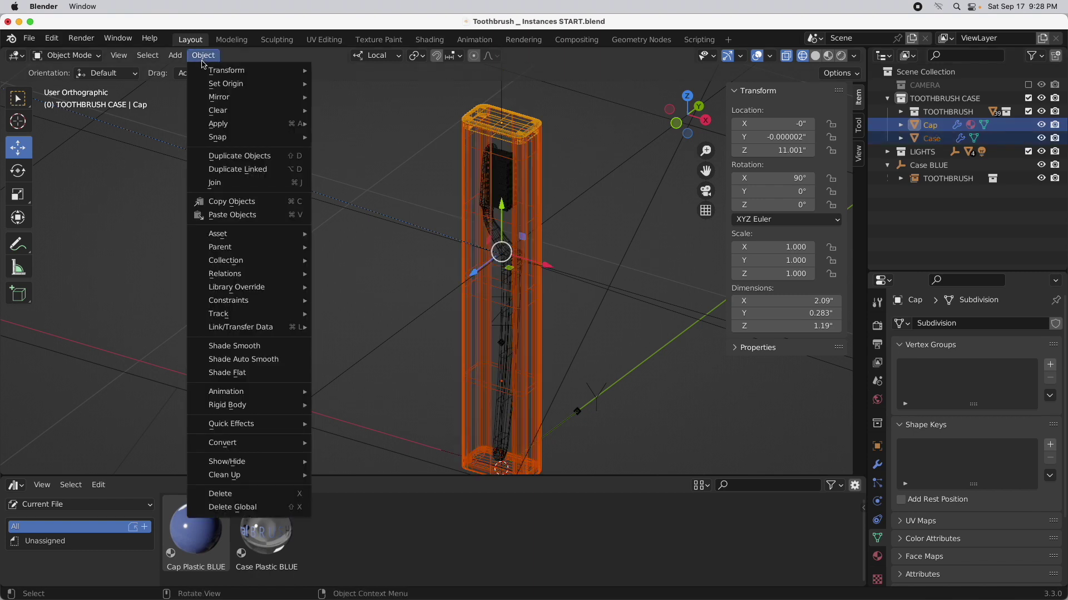
pyautogui.click(229, 170)
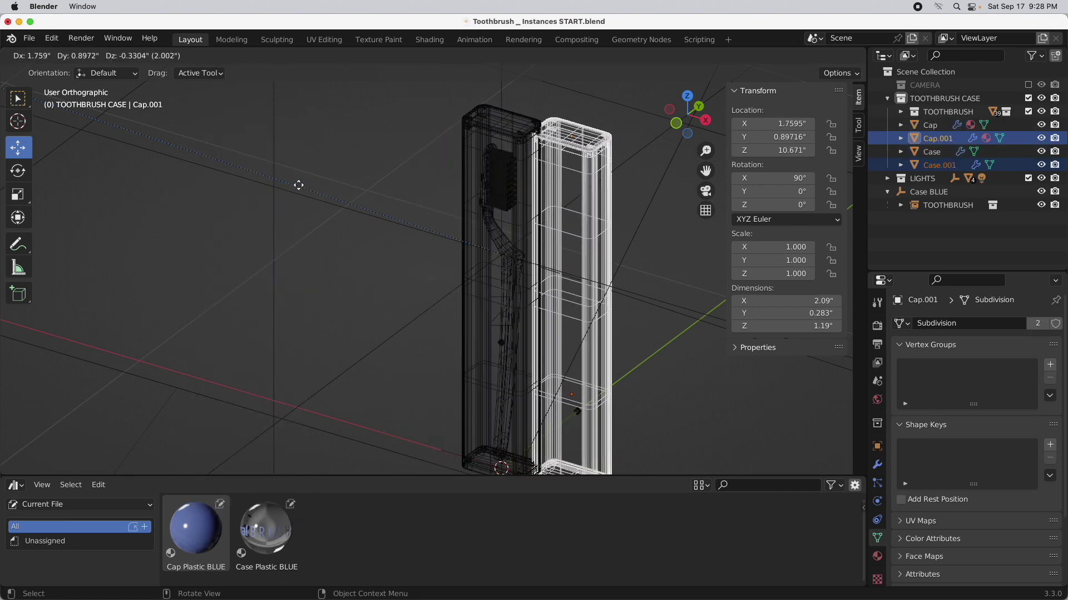
pyautogui.press('Escape')
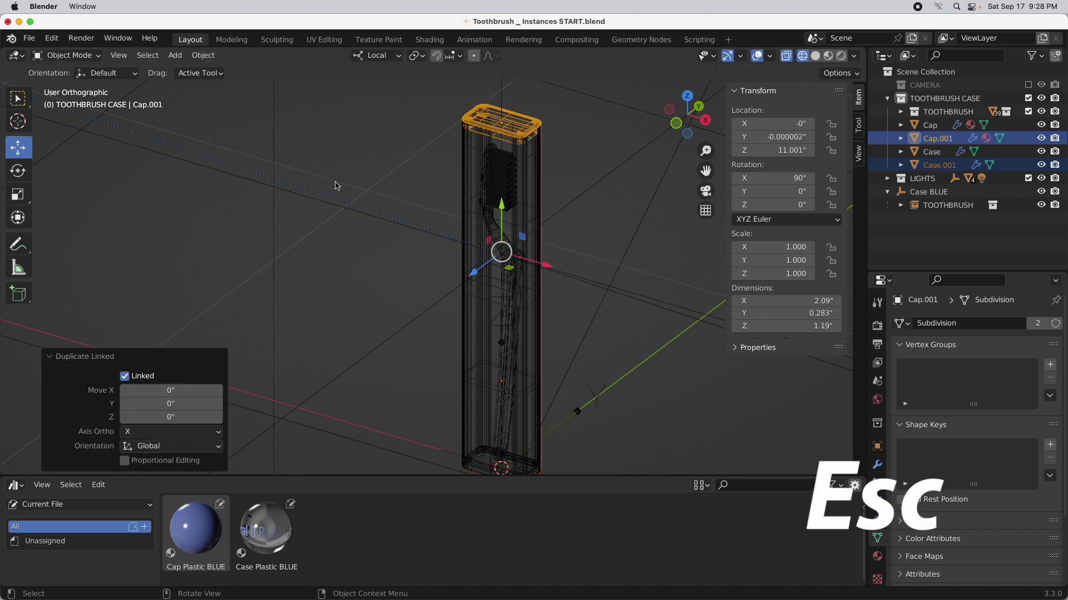
# Step: Move the Cap and Case copies out to the Scene Collection and parent them to the Case BLUE empty
pyautogui.moveTo(918, 143); pyautogui.dragTo(918, 75)
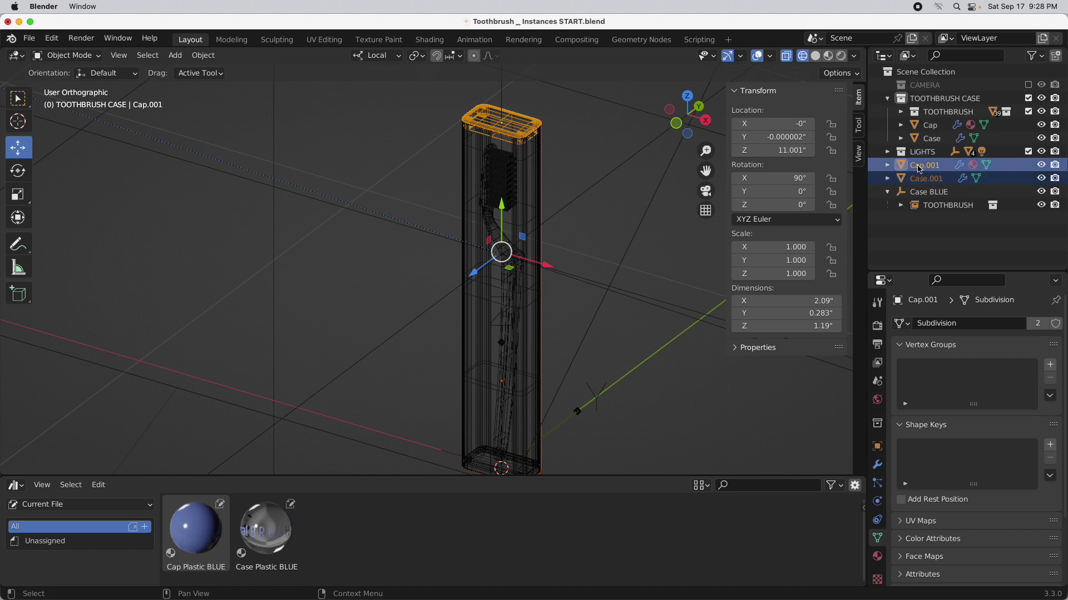
pyautogui.moveTo(919, 168); pyautogui.dragTo(930, 193)
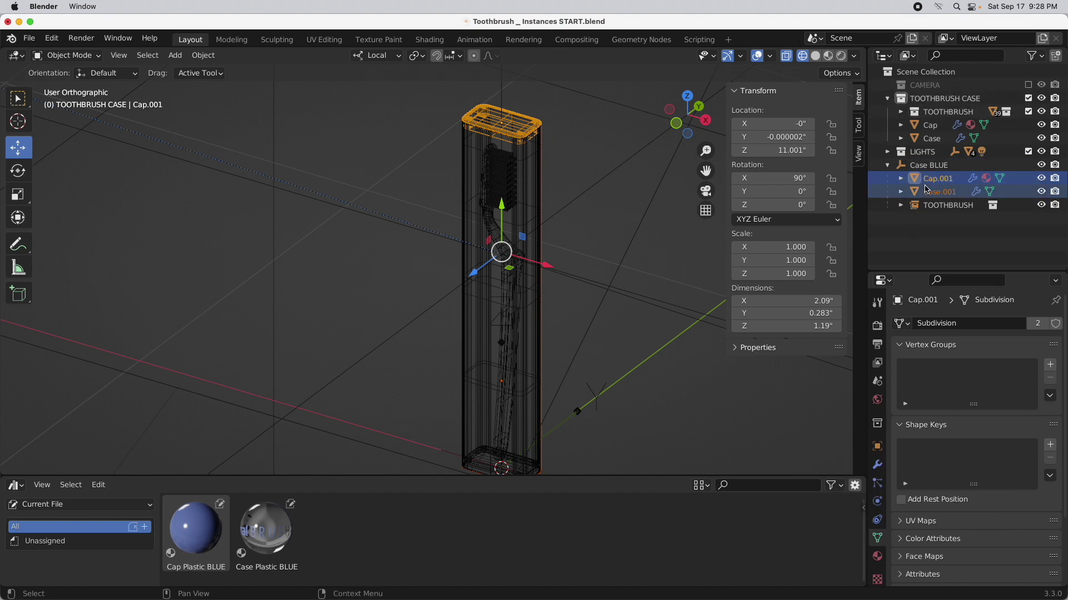
pyautogui.keyDown('ctrl'); pyautogui.click(925, 192); pyautogui.keyUp('ctrl')
pyautogui.keyDown('ctrl'); pyautogui.click(926, 193); pyautogui.keyUp('ctrl')
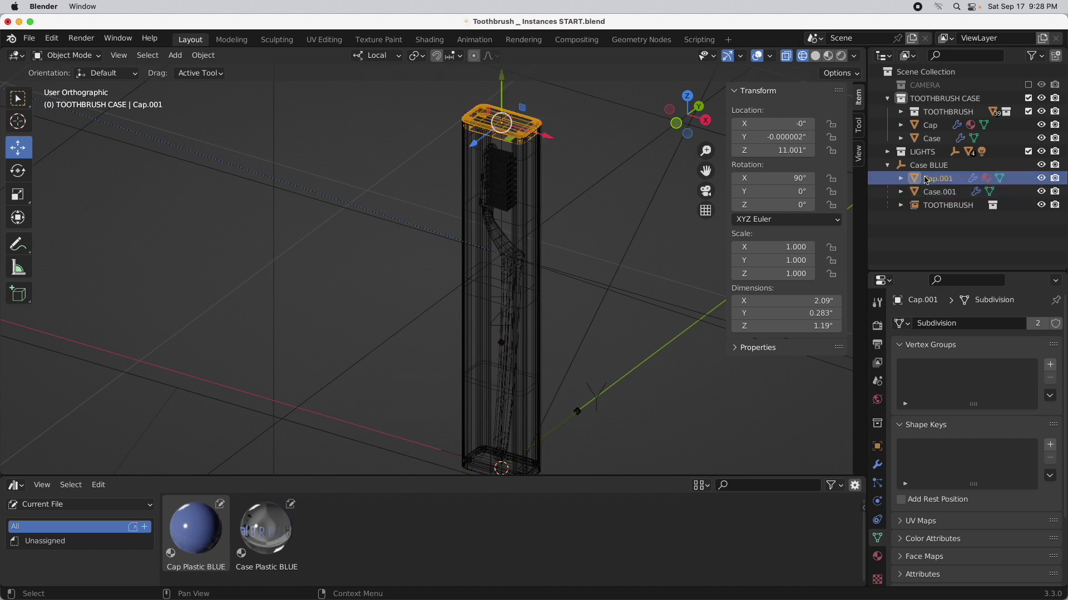
# Step: Link the material slot of the Cap copy under Case BLUE to Object instead of Data
pyautogui.click(926, 193)
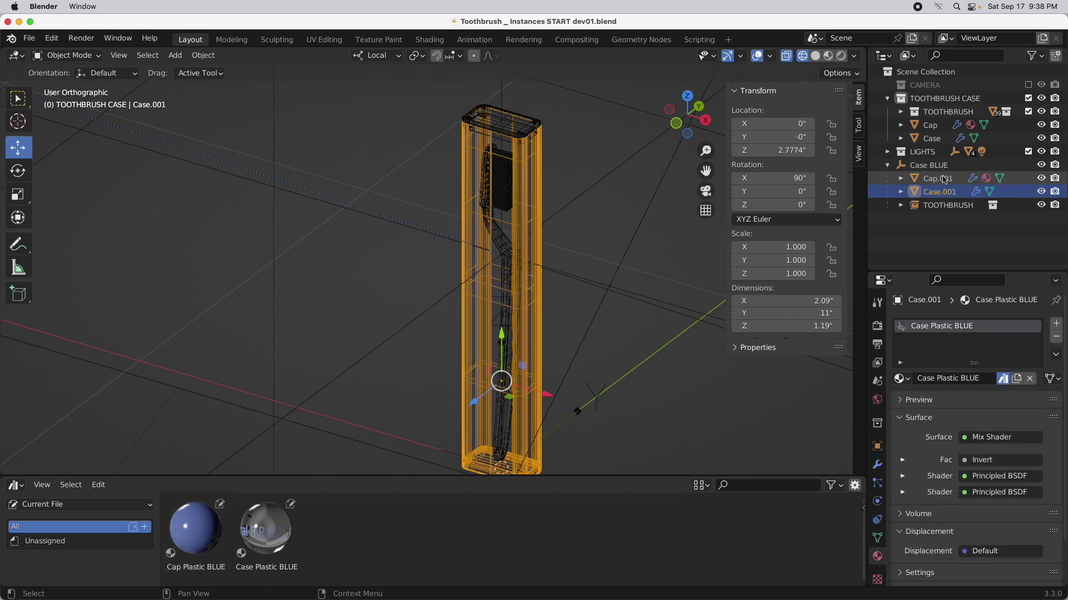
pyautogui.click(939, 179)
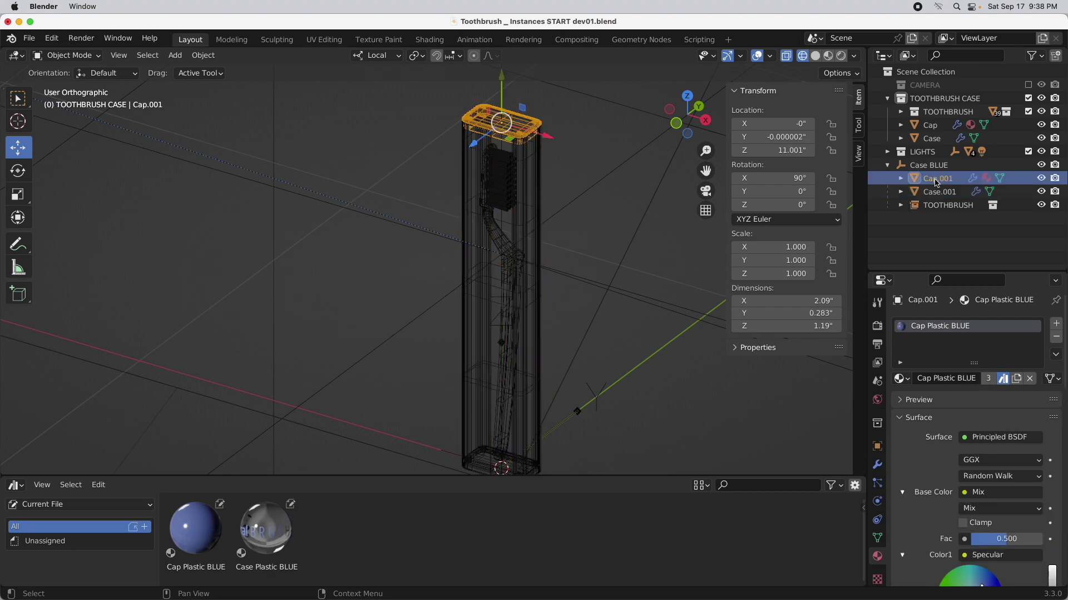
pyautogui.click(1052, 379)
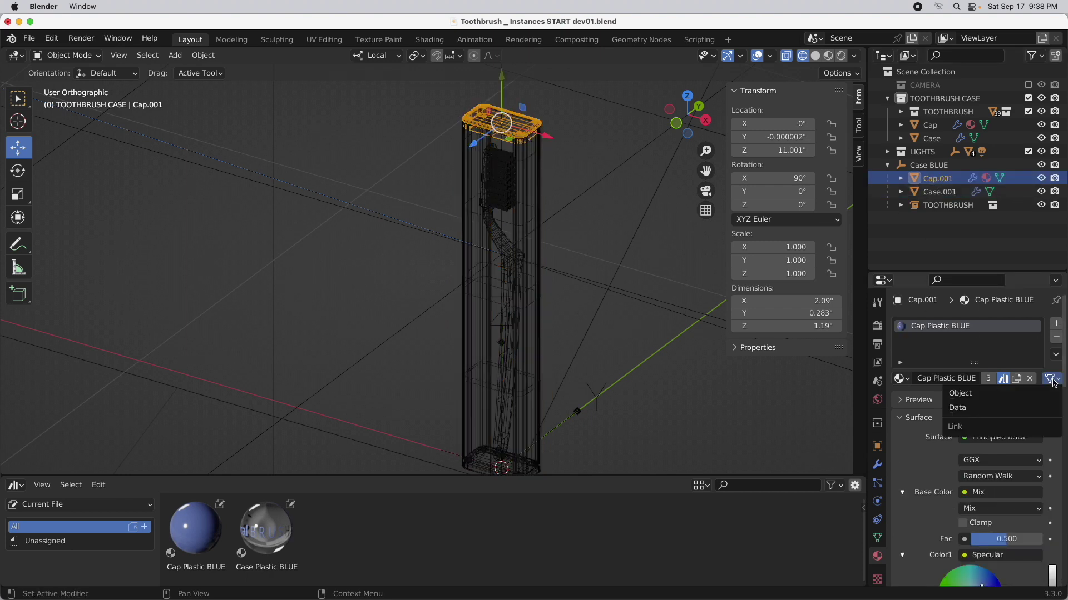
pyautogui.click(1051, 398)
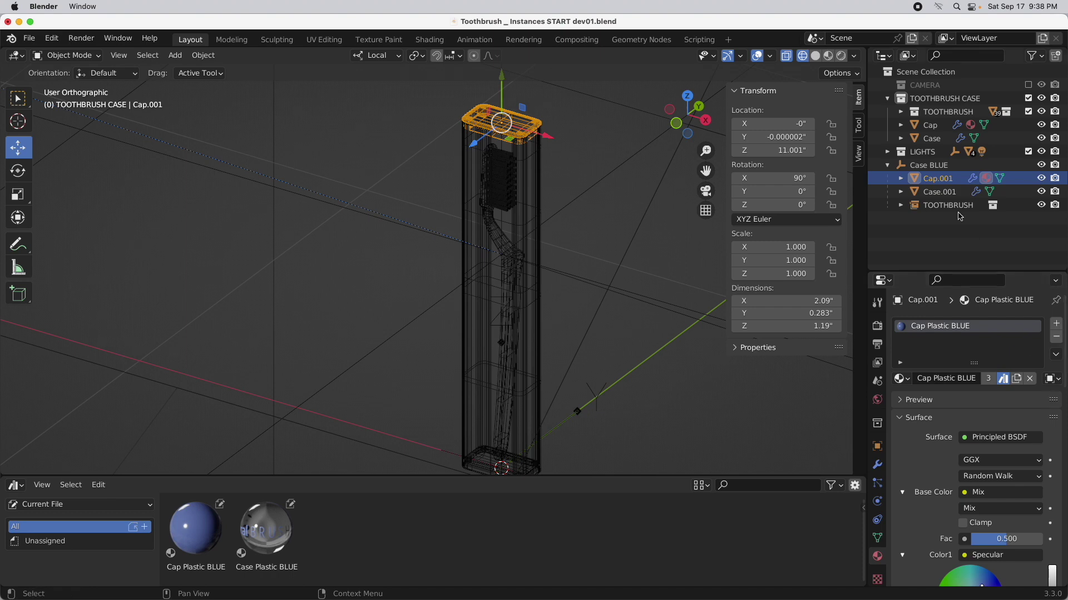
# Step: Link the Case copy's material slot to Object and assign it the Case Plastic BLUE material
pyautogui.click(945, 192)
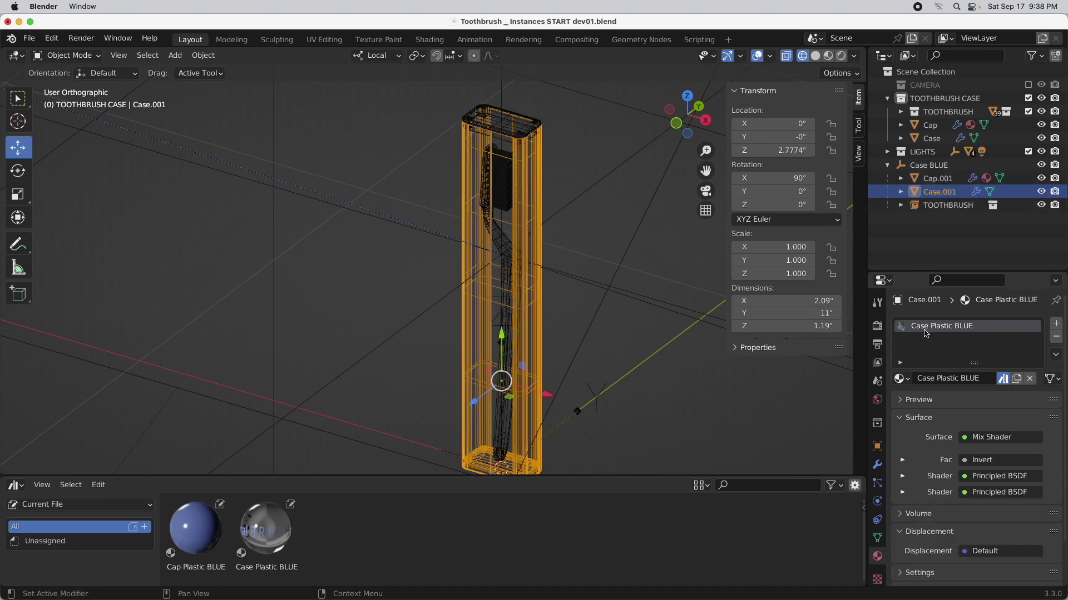
pyautogui.click(1055, 379)
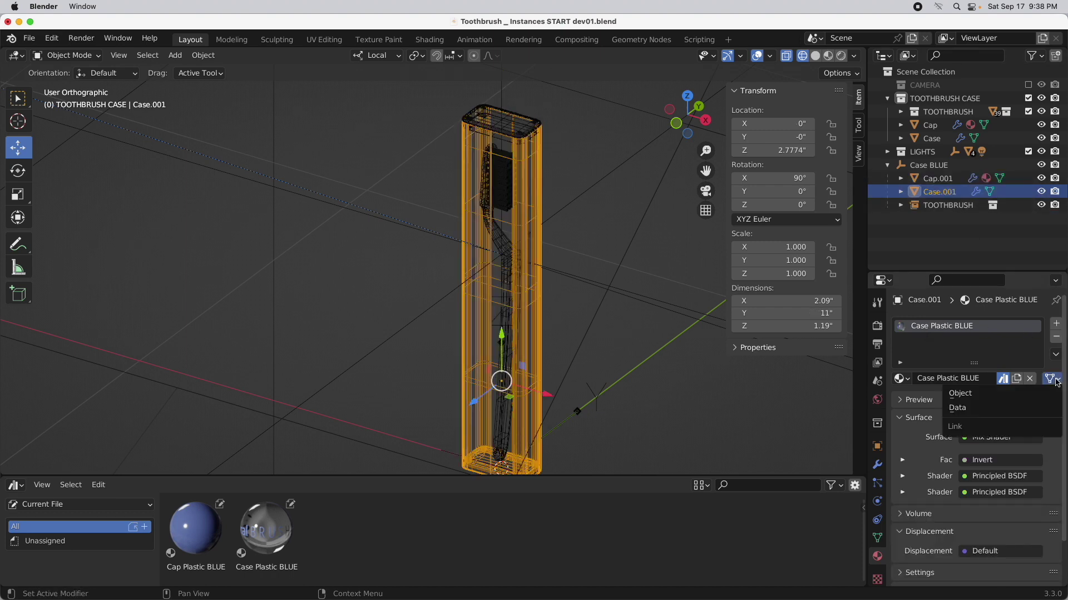
pyautogui.click(1042, 399)
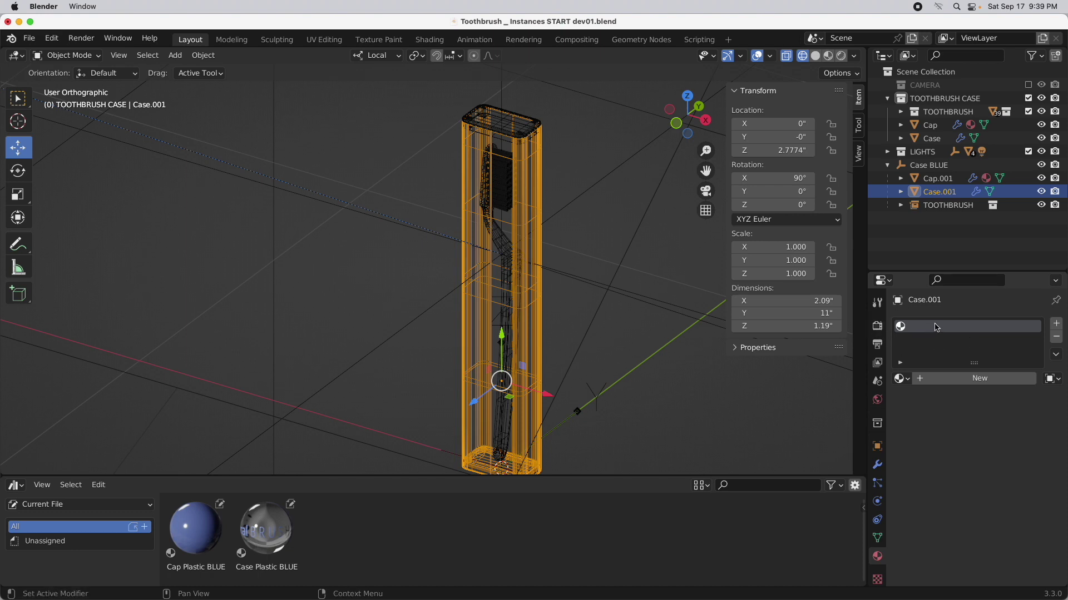
pyautogui.click(901, 379)
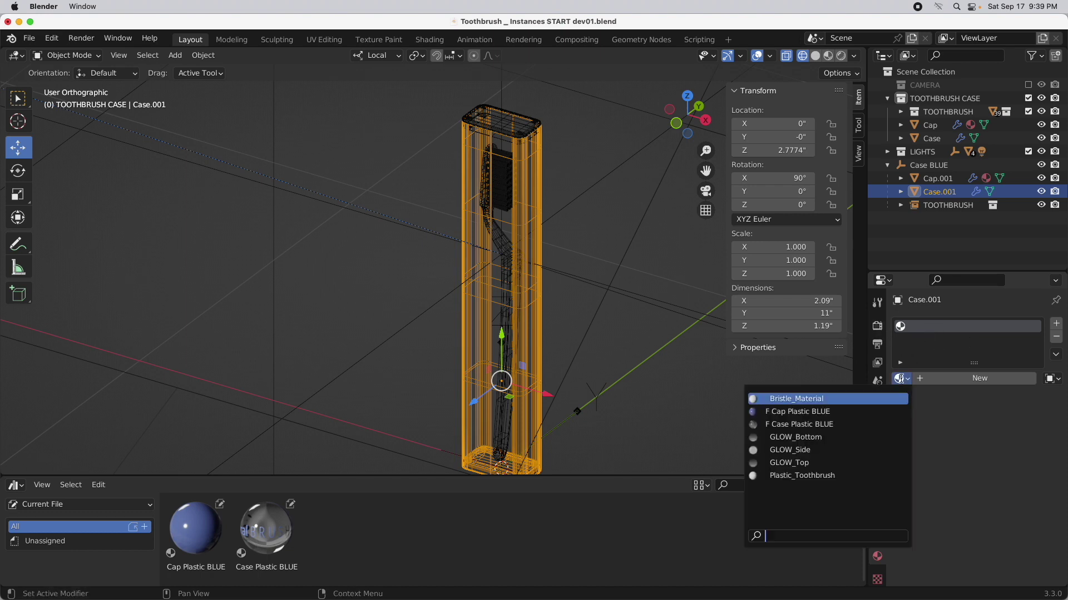
pyautogui.click(799, 425)
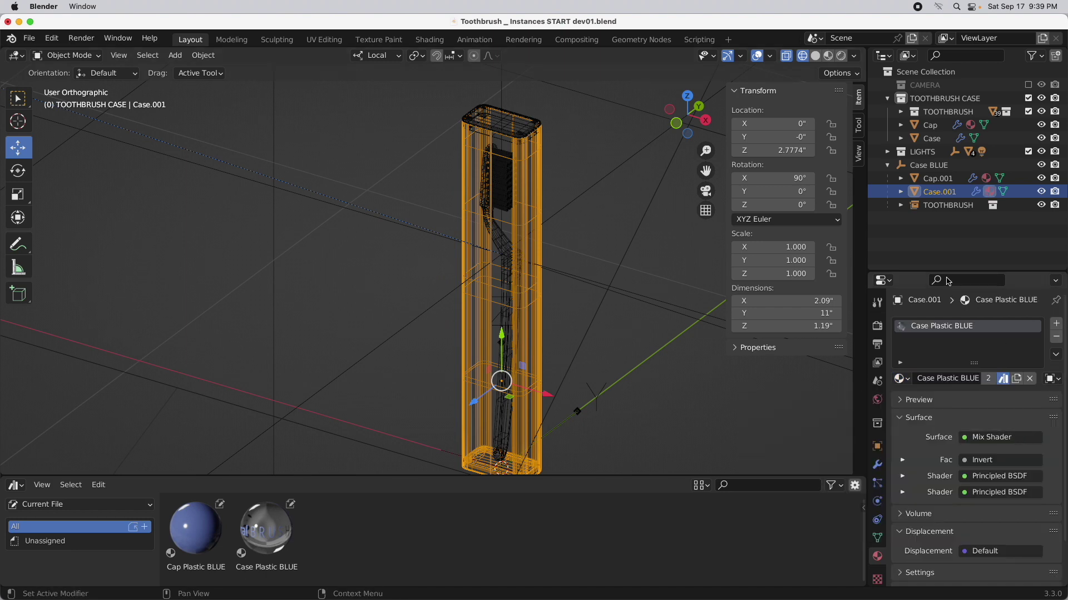
# Step: In front view, make a linked duplicate of the whole Case BLUE hierarchy, about 3.26 inches away along negative X
pyautogui.click(903, 168)
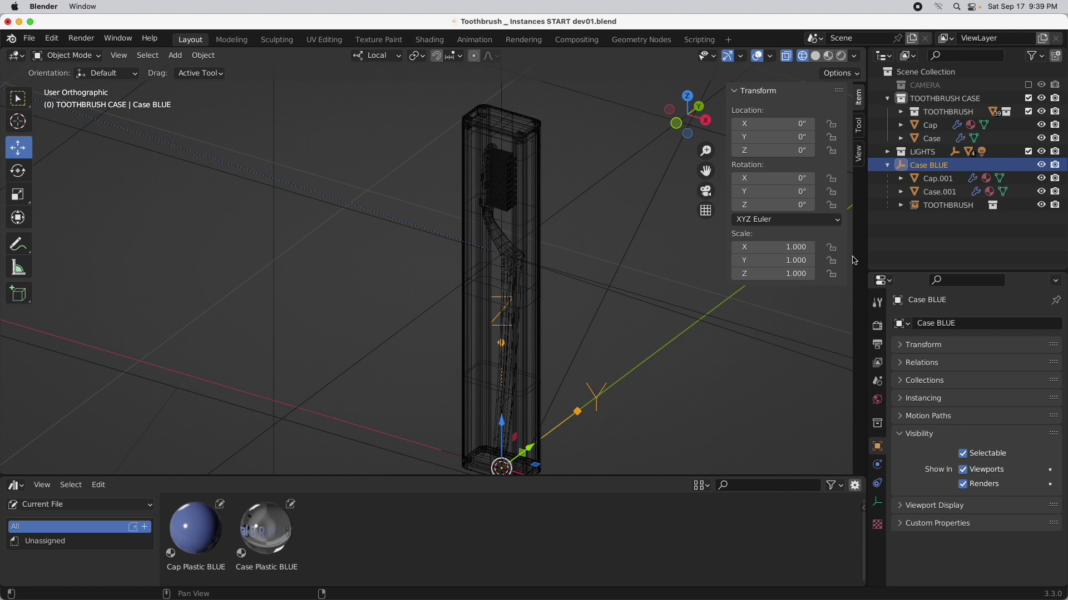
pyautogui.click(677, 125)
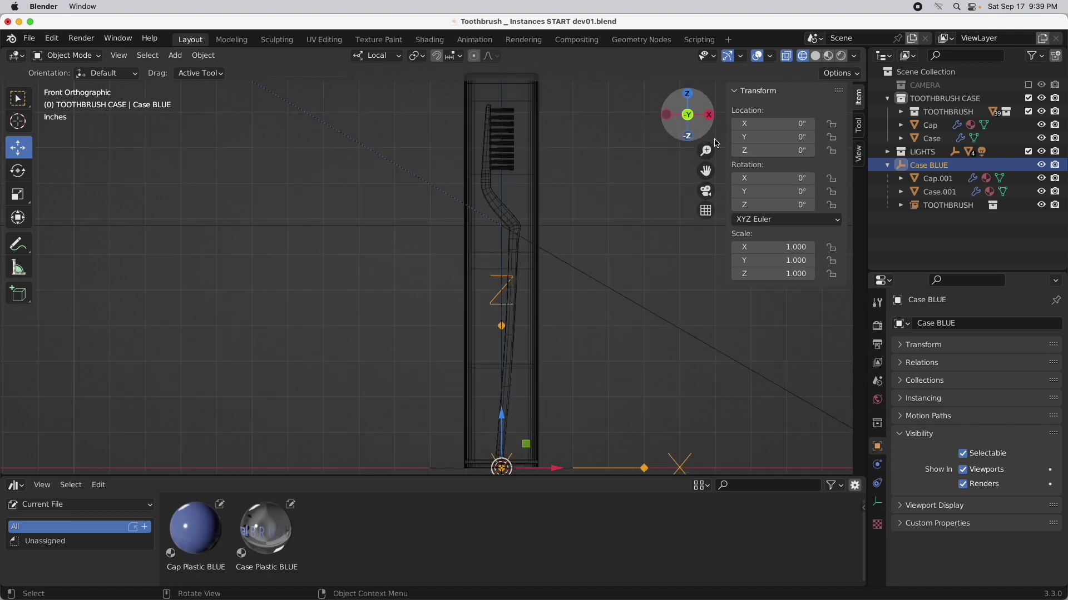
pyautogui.rightClick(926, 166)
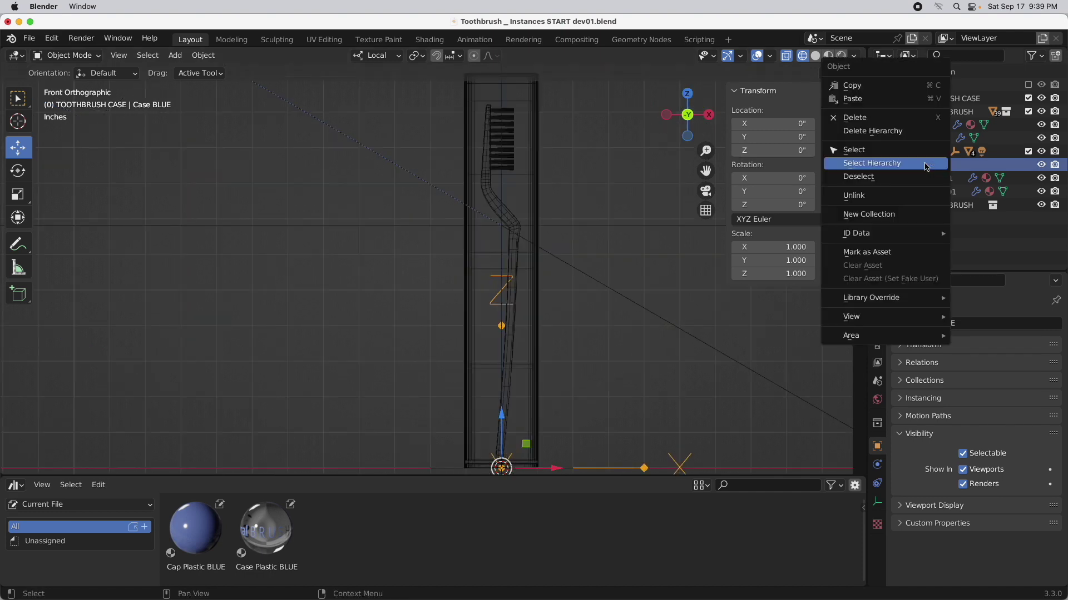
pyautogui.click(926, 167)
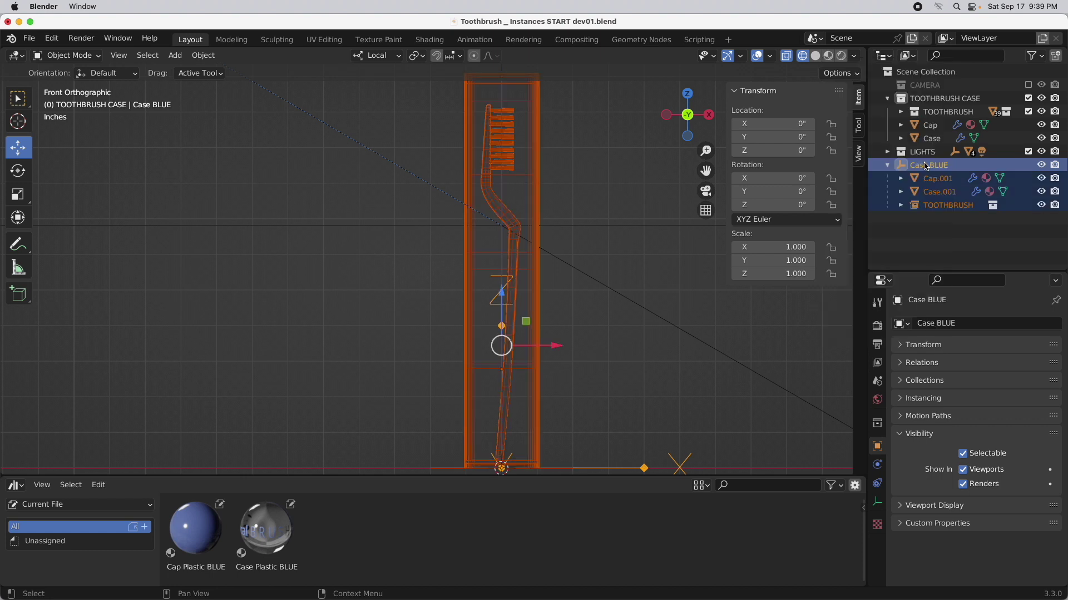
pyautogui.scroll(-1, 612, 288)
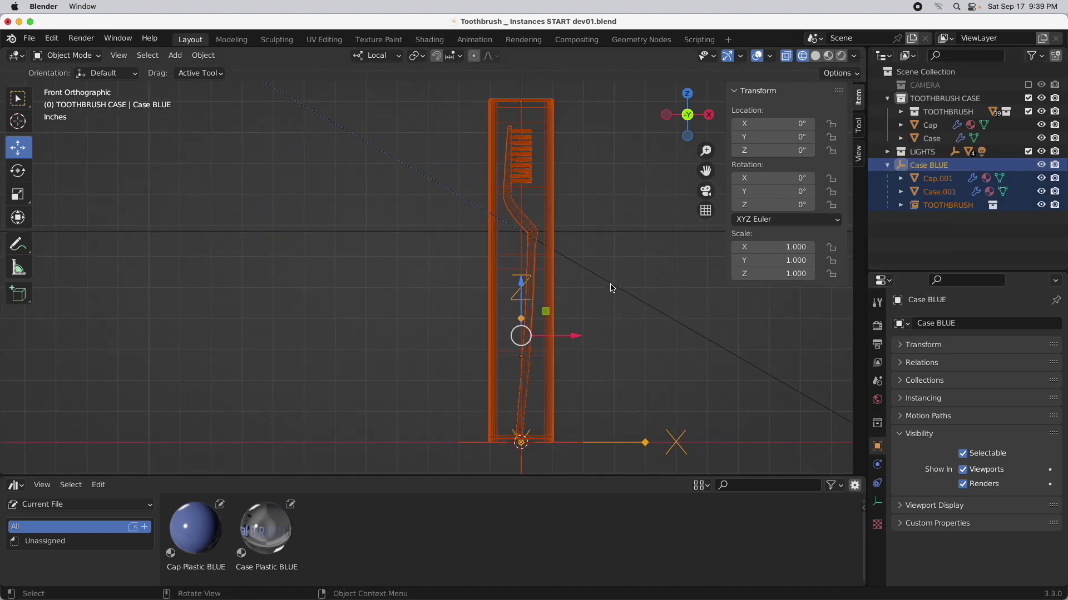
pyautogui.click(203, 55)
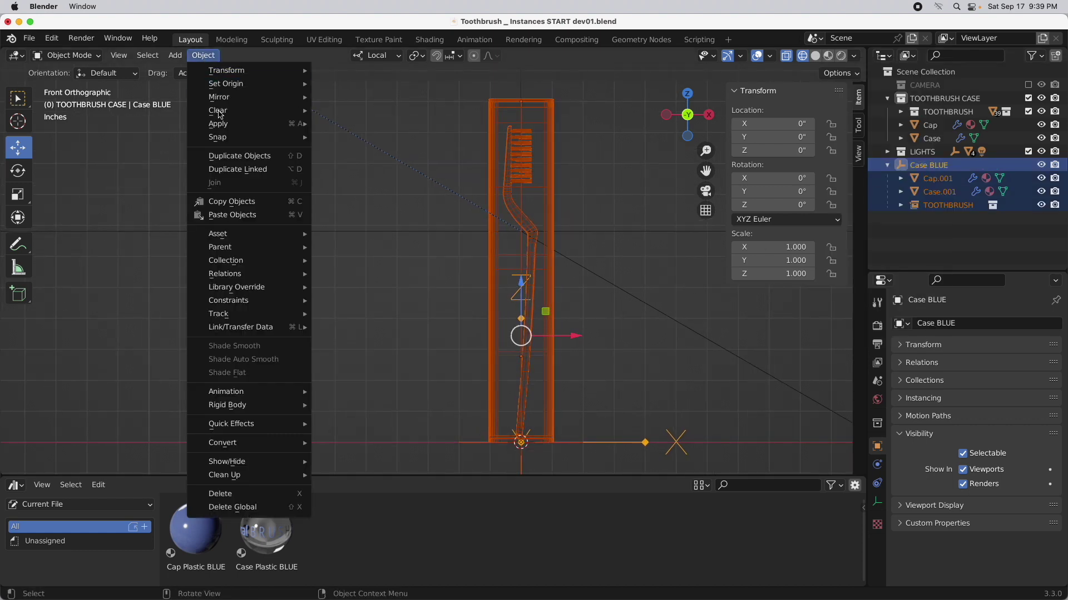
pyautogui.click(234, 173)
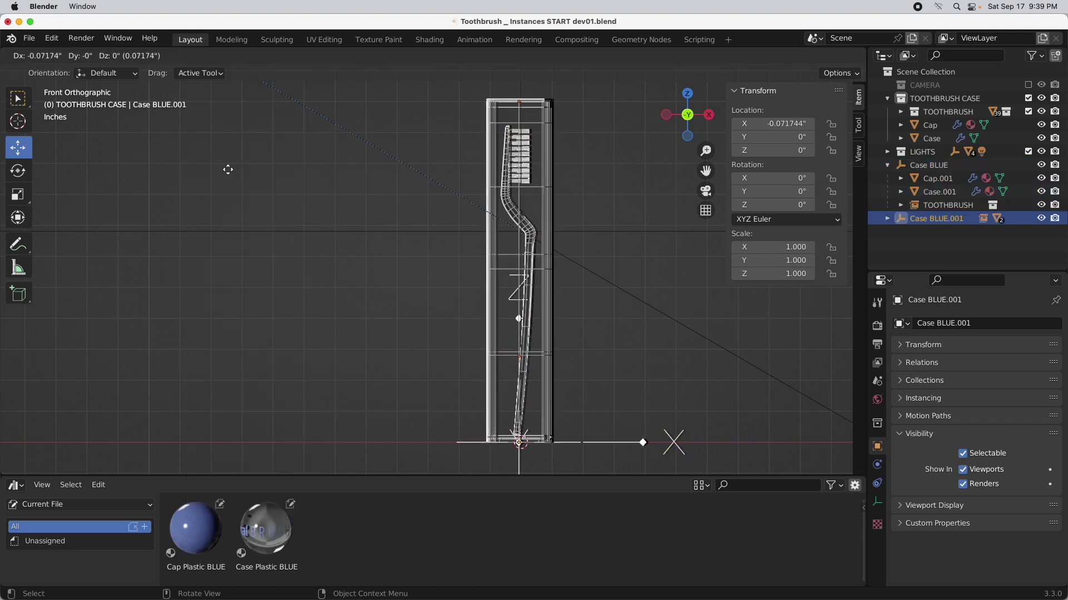
pyautogui.press('x')
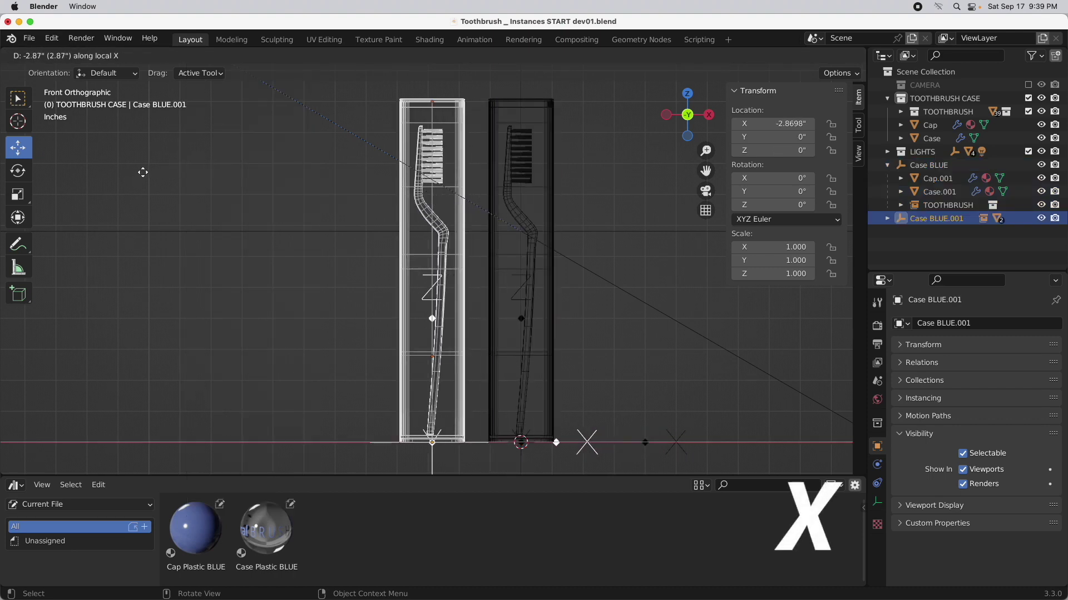
pyautogui.click(236, 167)
# Step: Repeat the linked duplication twice to complete an evenly spaced row of four toothbrush cases
pyautogui.hotkey('shift', 'r')
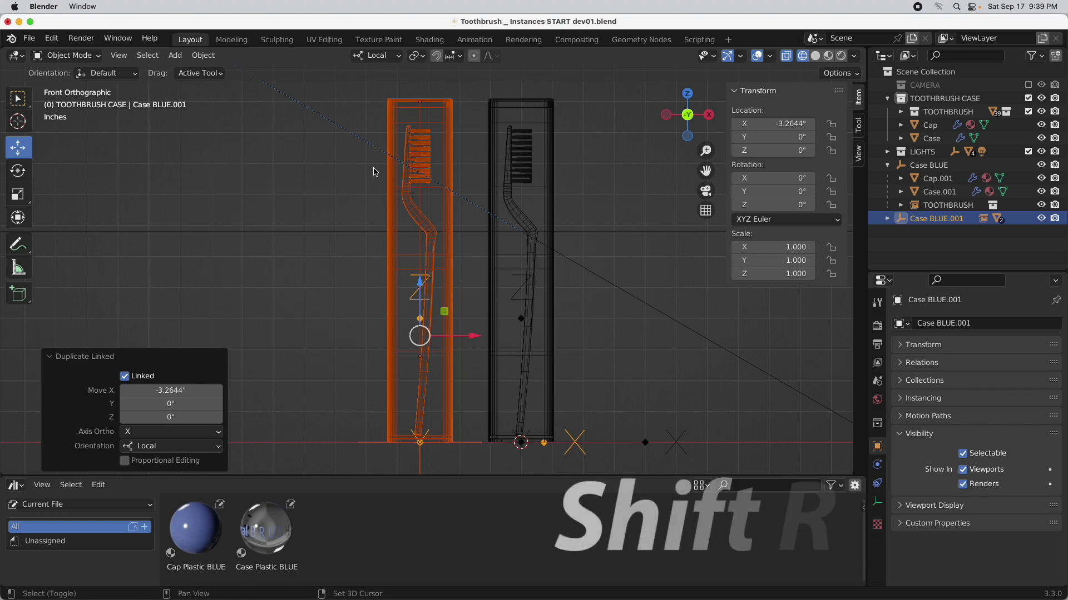
pyautogui.hotkey('shift', 'r')
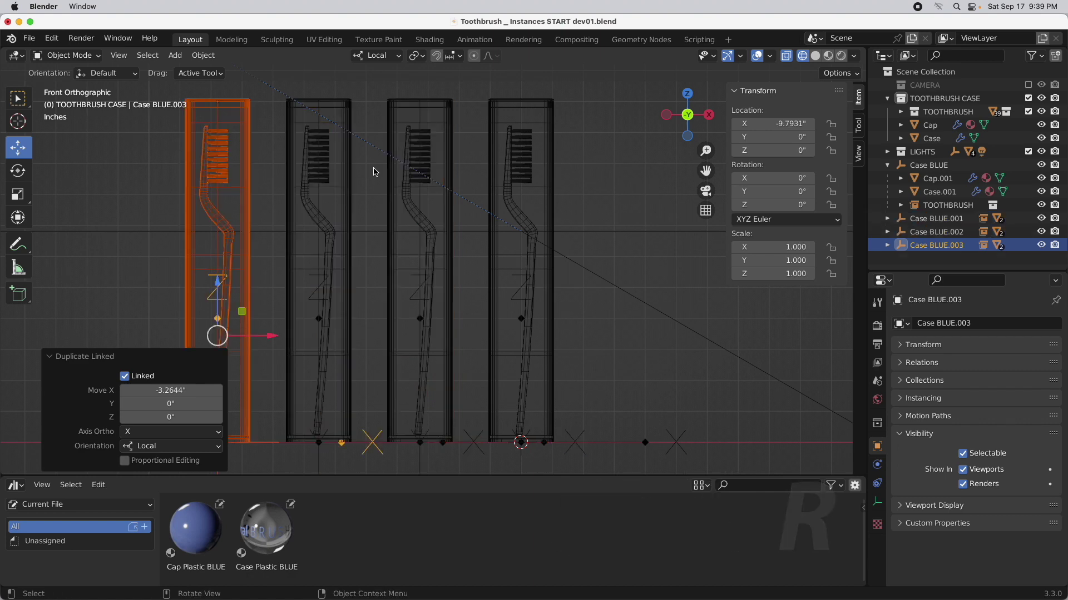
pyautogui.keyDown('shift'); pyautogui.moveTo(375, 172); pyautogui.dragTo(430, 166, button='middle'); pyautogui.keyUp('shift')
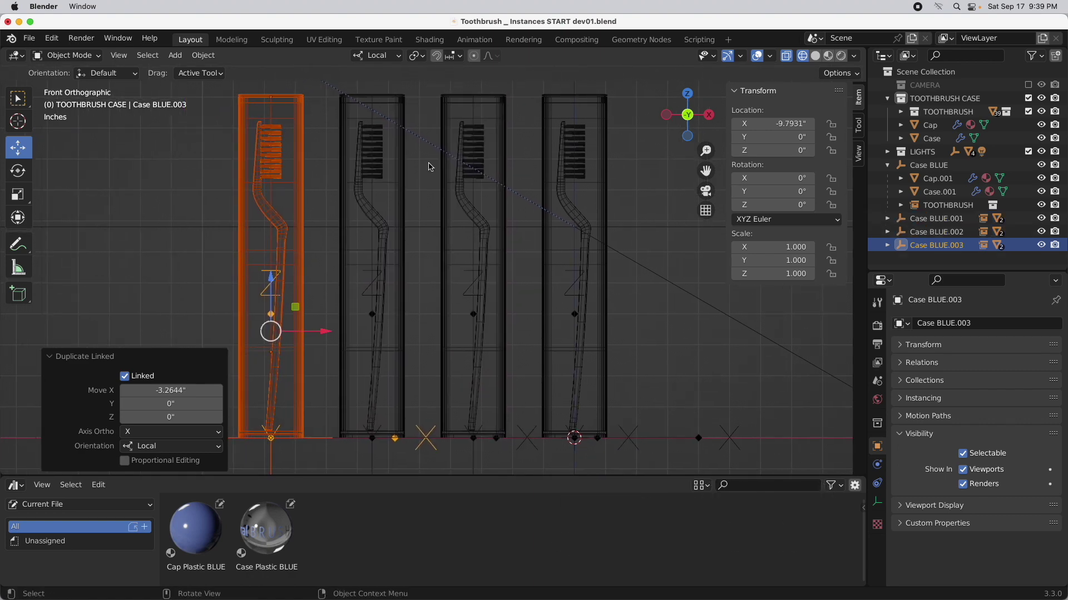
# Step: Switch to the camera view and extend the render region over the entire camera frame
pyautogui.click(710, 192)
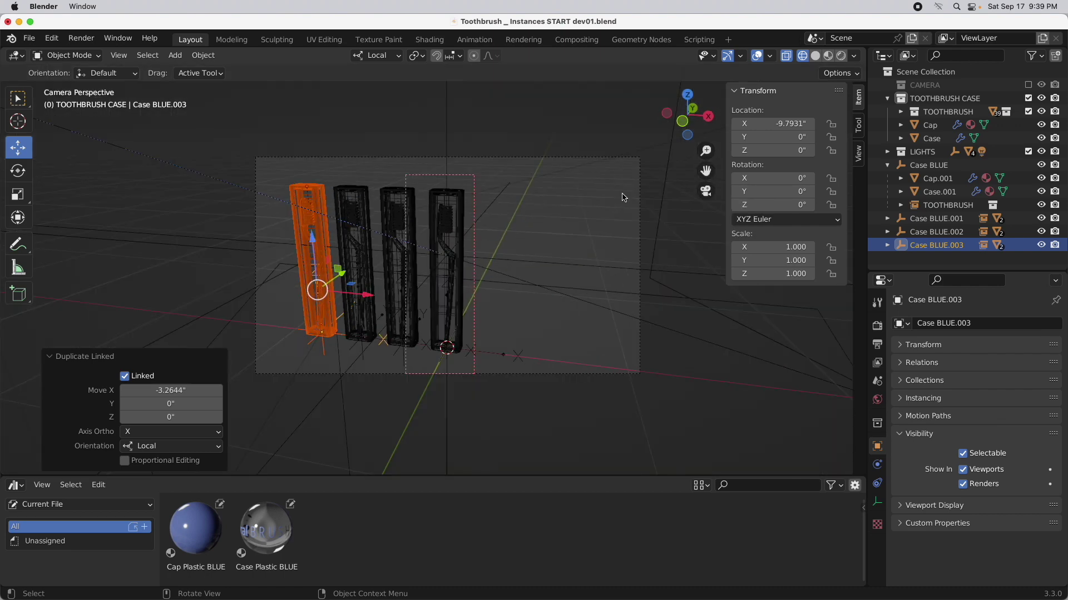
pyautogui.hotkey('ctrl', 'b')
pyautogui.moveTo(235, 147); pyautogui.dragTo(656, 395)
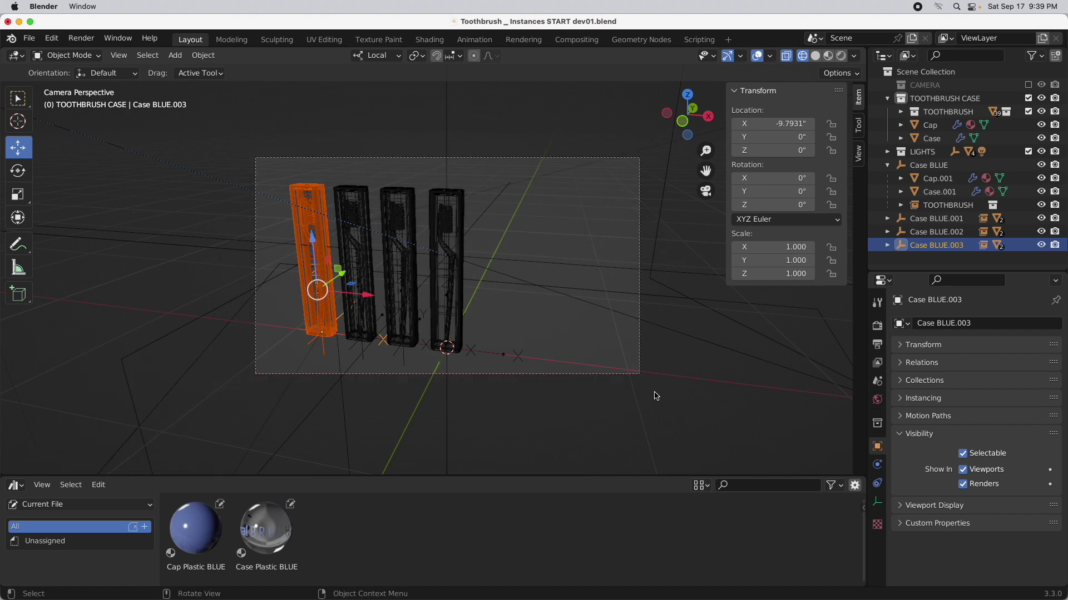
# Step: Select all four Case BLUE empties and move them together about 5.21 inches along X to centre the row in the camera frame
pyautogui.click(887, 165)
pyautogui.keyDown('shift'); pyautogui.click(930, 172); pyautogui.keyUp('shift')
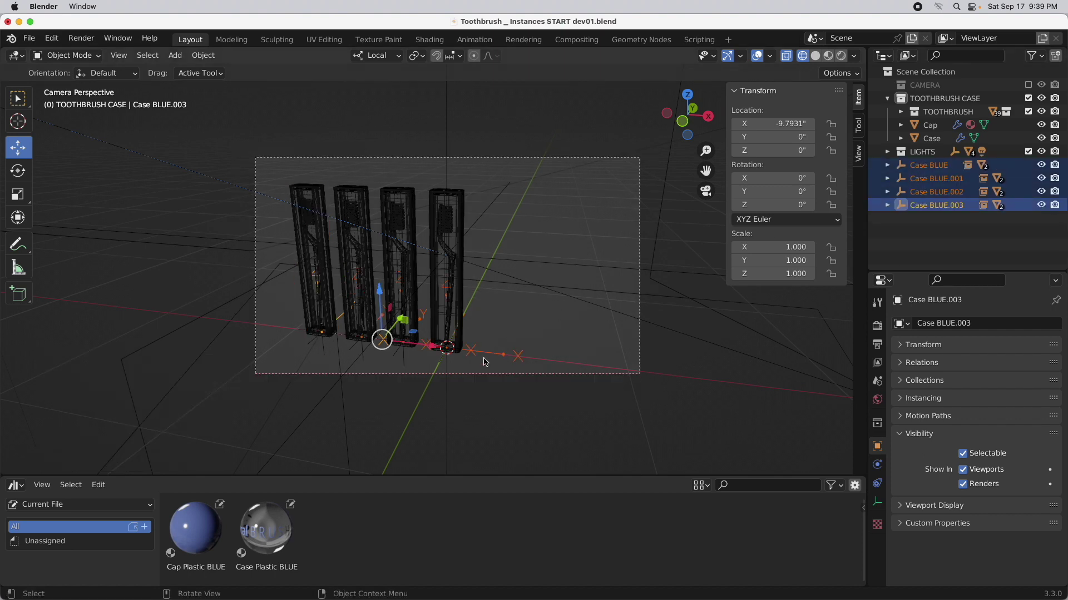
pyautogui.press('g')
pyautogui.press('x')
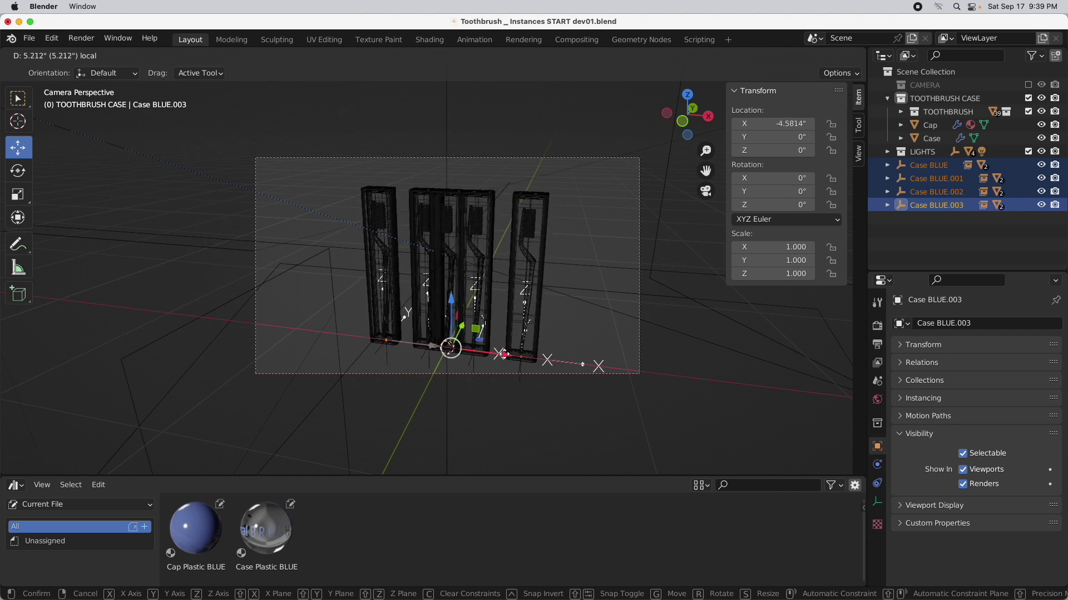
pyautogui.press('Return')
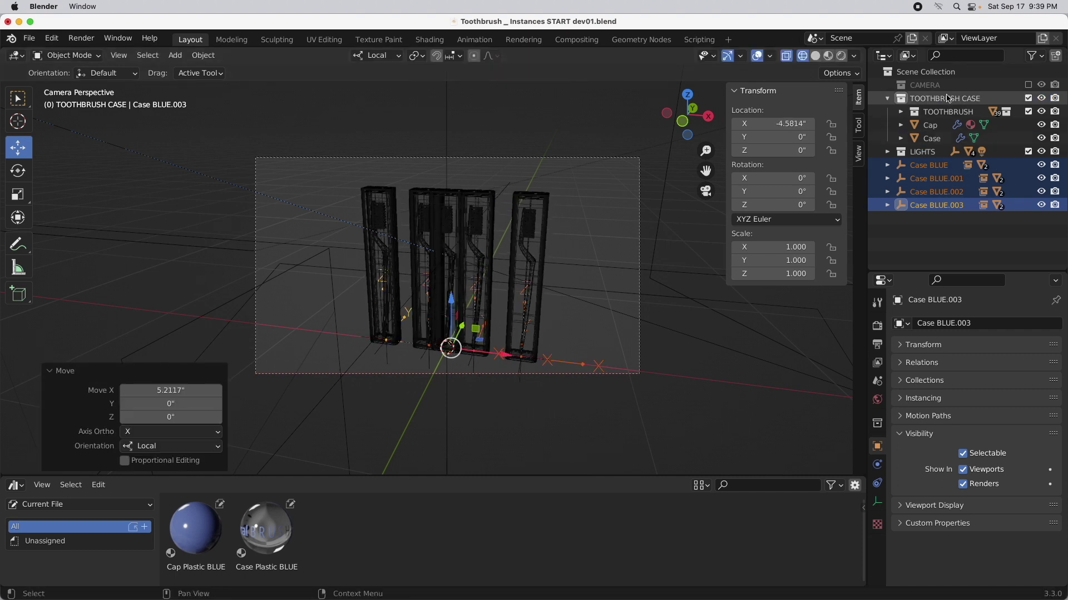
# Step: Exclude the TOOTHBRUSH CASE collection from the view layer and display the viewport in rendered shading
pyautogui.click(1028, 98)
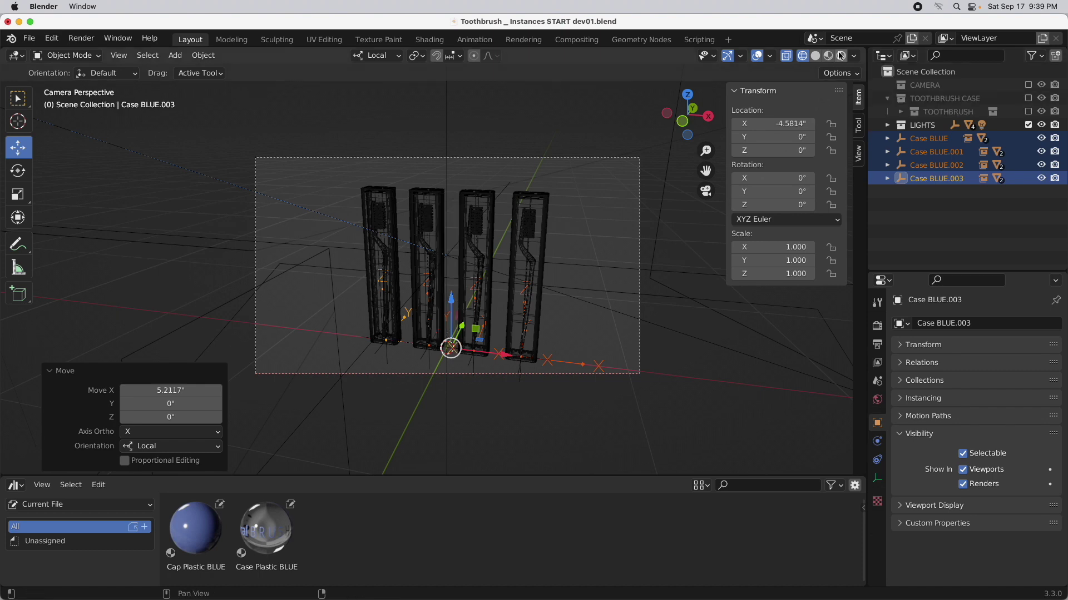
pyautogui.click(840, 56)
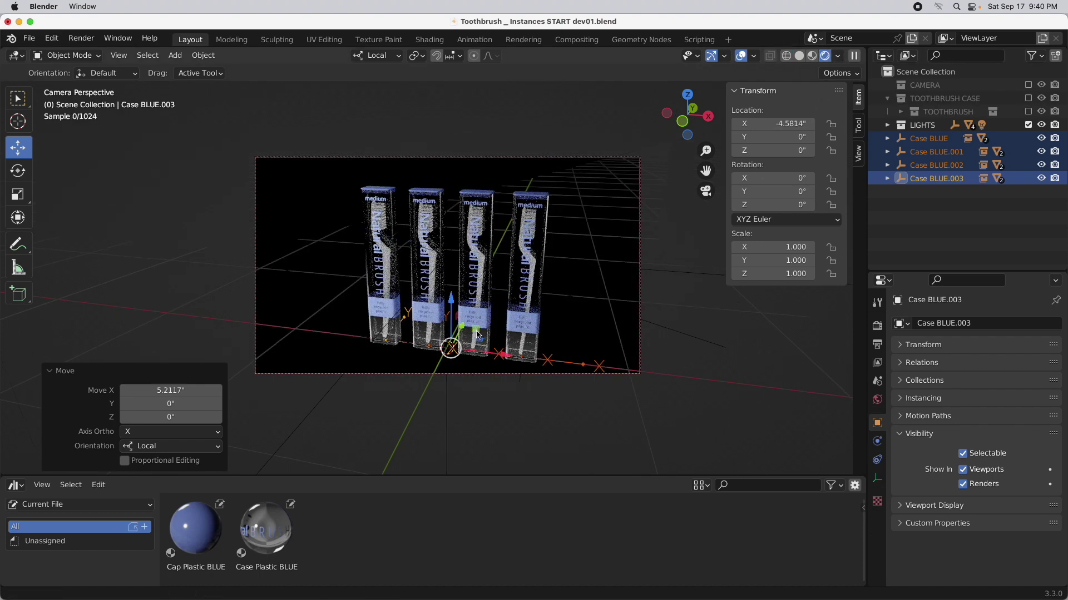
pyautogui.scroll(1, 490, 324)
pyautogui.scroll(2, 495, 317)
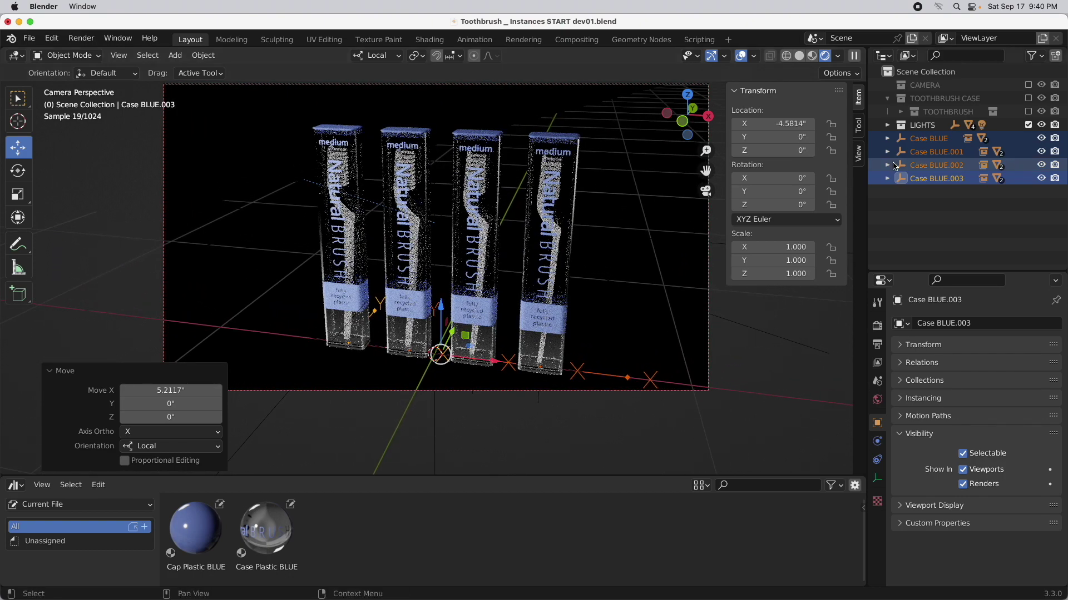
# Step: Rename the Case BLUE.001 empty as Case GREEN
pyautogui.click(933, 151)
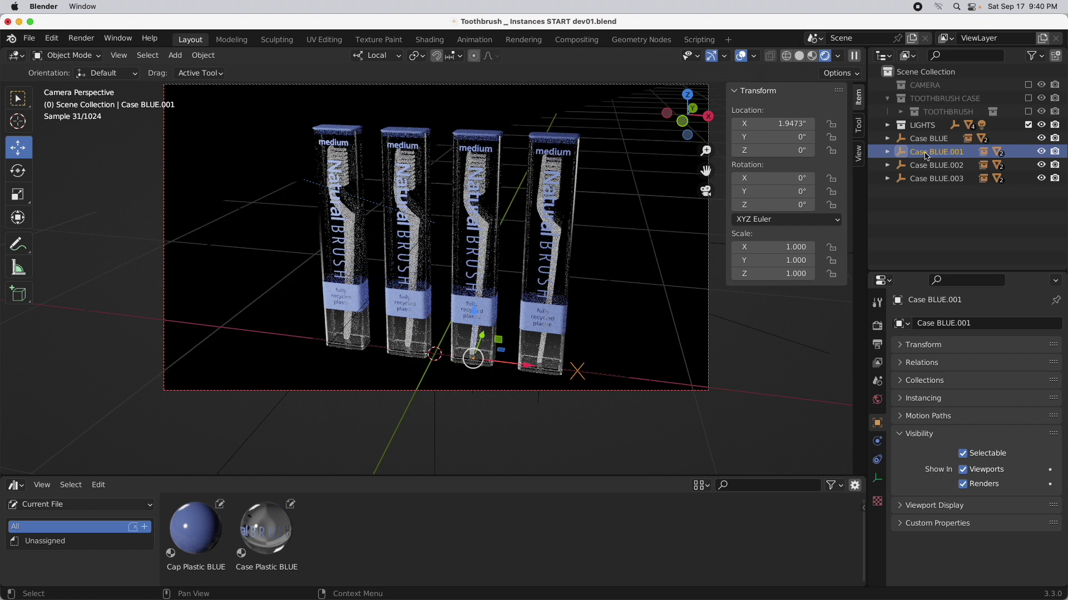
pyautogui.doubleClick(933, 152)
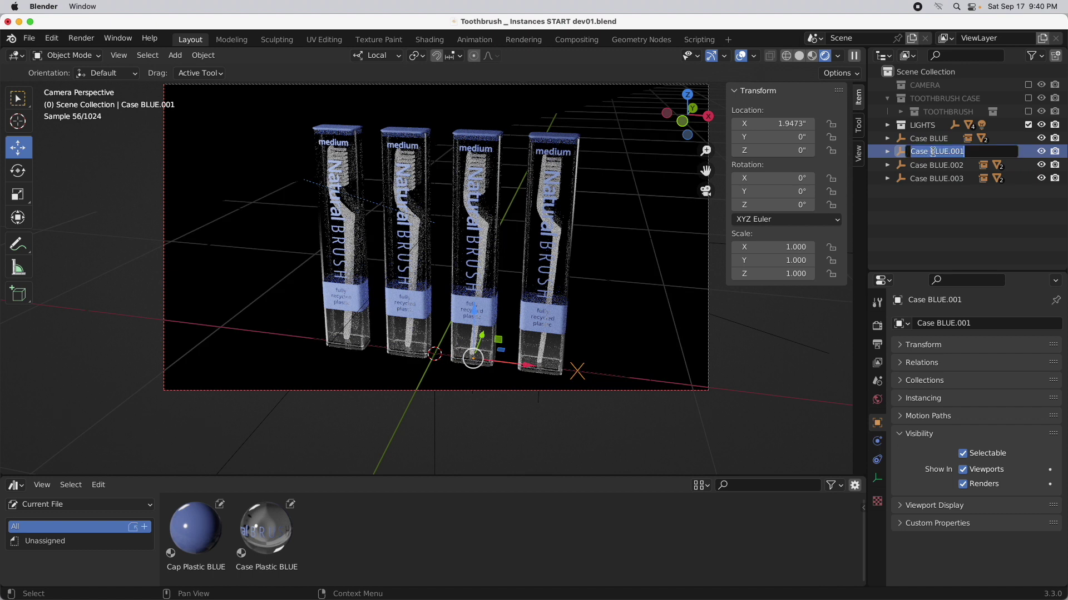
pyautogui.moveTo(927, 152); pyautogui.dragTo(976, 153)
pyautogui.write('GREEN')
pyautogui.press('Return')
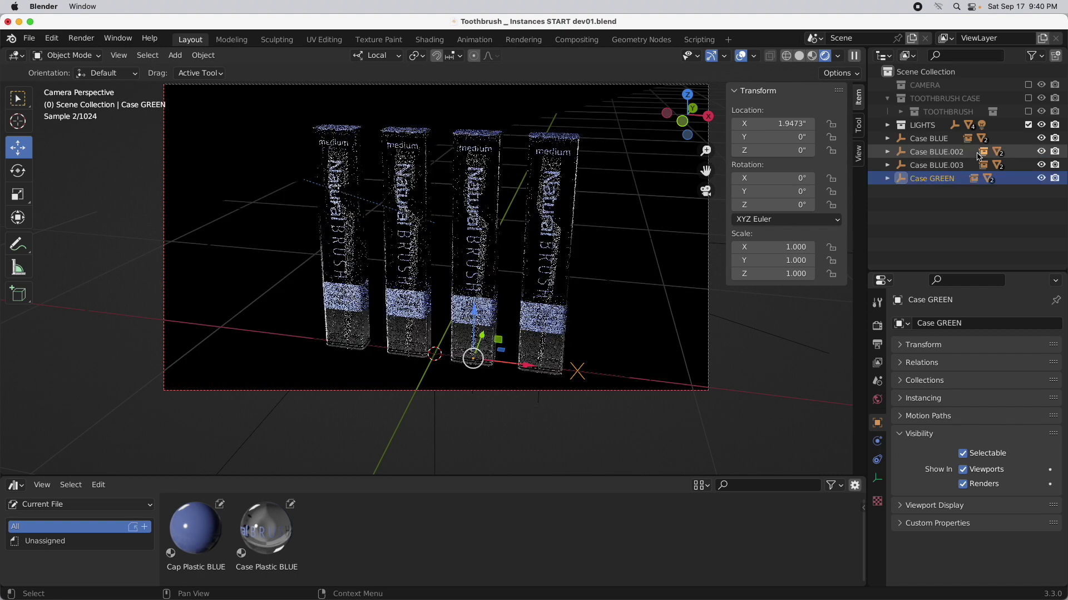
# Step: Rename the Case BLUE.002 empty as Case RED
pyautogui.click(939, 152)
pyautogui.doubleClick(939, 152)
pyautogui.moveTo(929, 151); pyautogui.dragTo(979, 158)
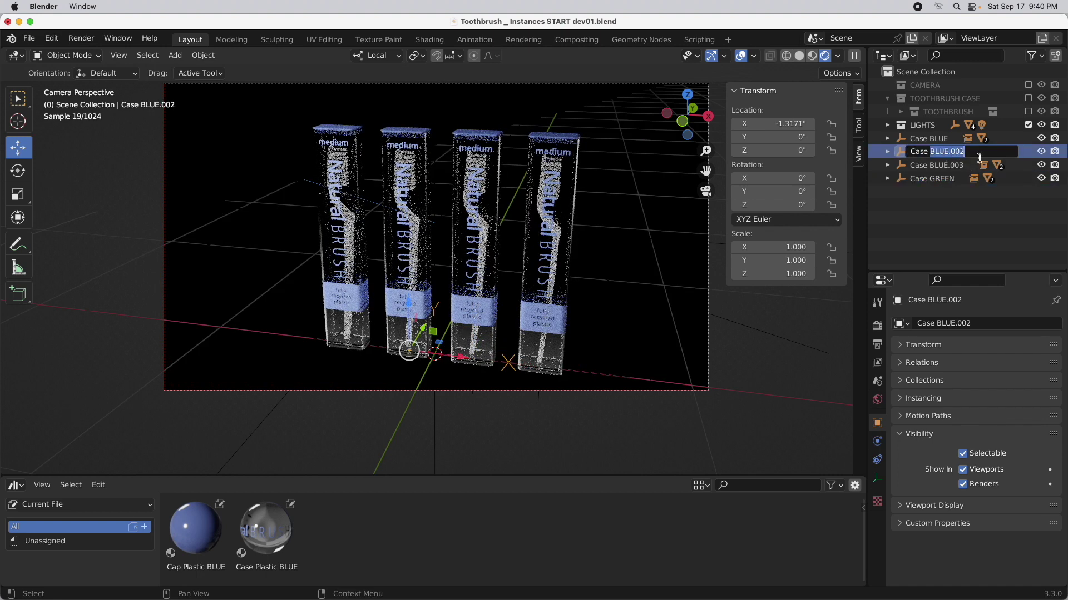
pyautogui.write('RED')
pyautogui.press('Return')
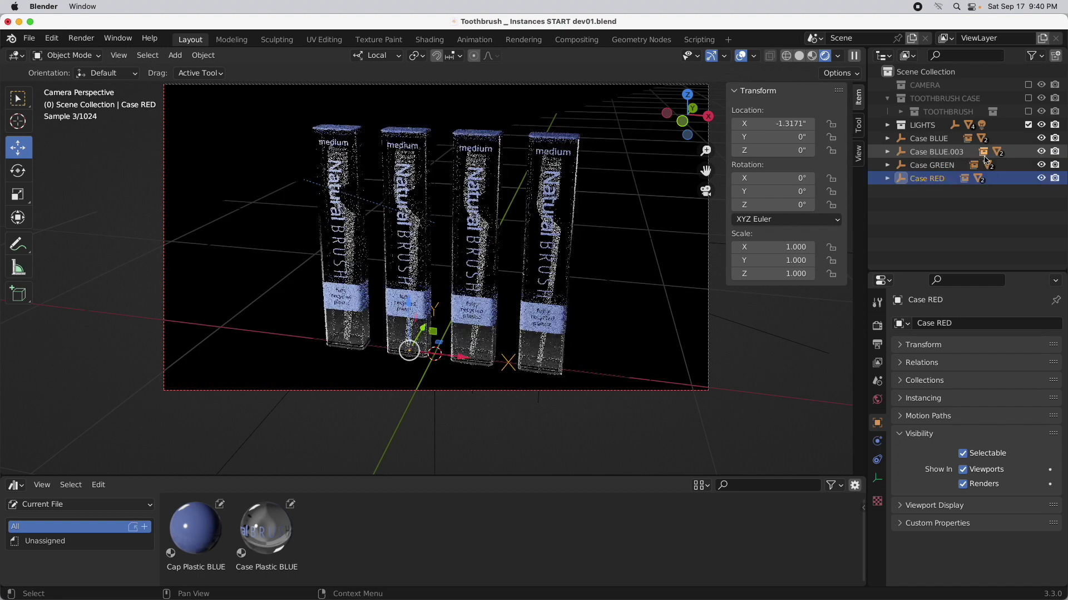
# Step: Rename the Case BLUE.003 empty as Case YELLOW
pyautogui.click(945, 151)
pyautogui.doubleClick(945, 152)
pyautogui.moveTo(930, 151); pyautogui.dragTo(998, 161)
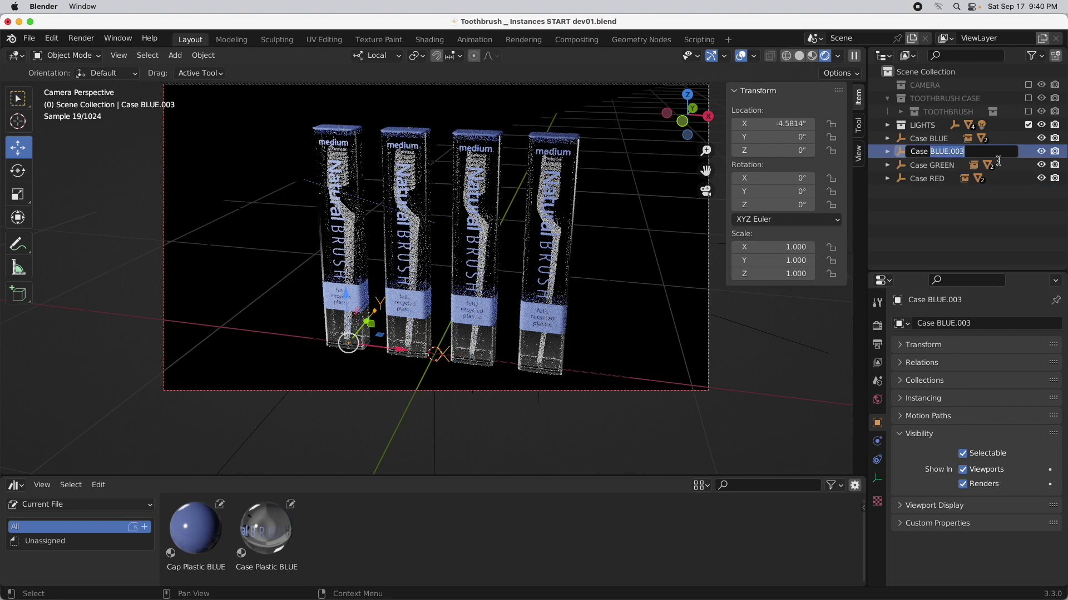
pyautogui.write('YELLOW')
pyautogui.press('Return')
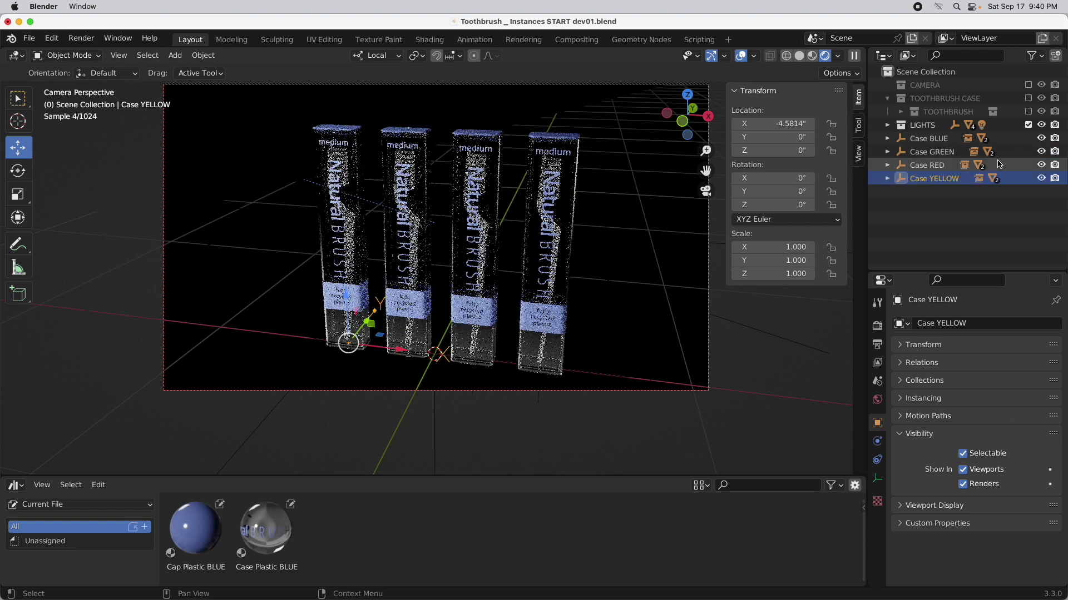
# Step: Give the cap under Case GREEN its own copy of the Cap Plastic BLUE material and name it Cap Plastic GREEN
pyautogui.click(887, 152)
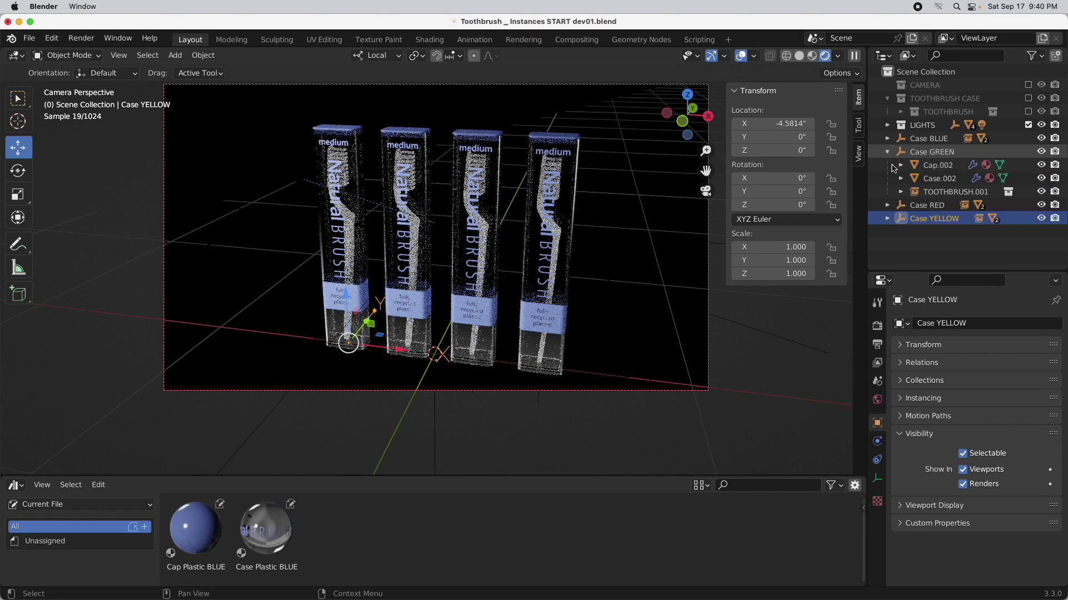
pyautogui.click(934, 165)
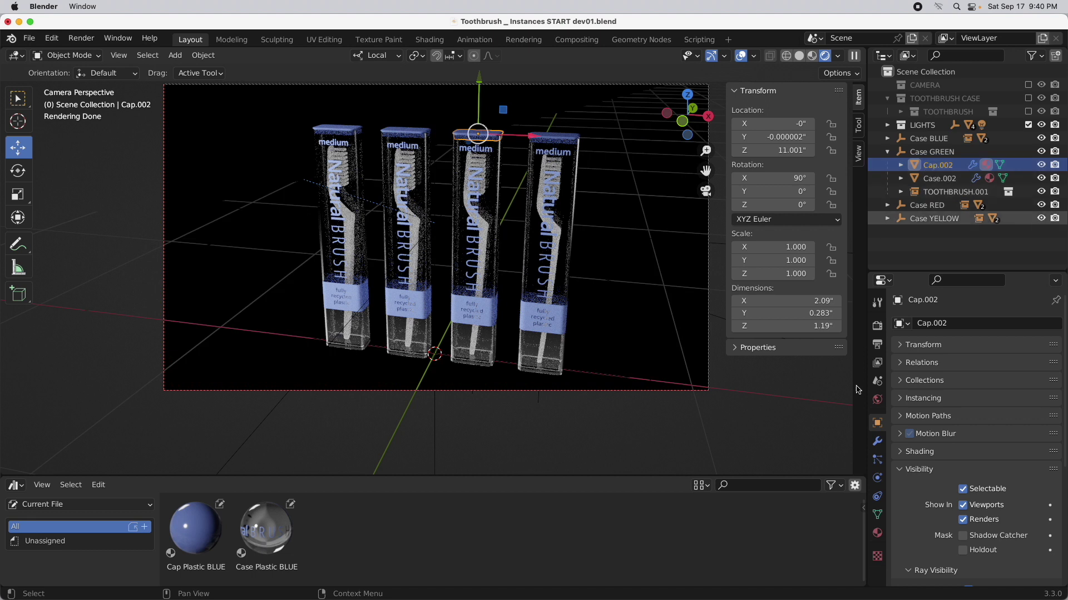
pyautogui.click(876, 534)
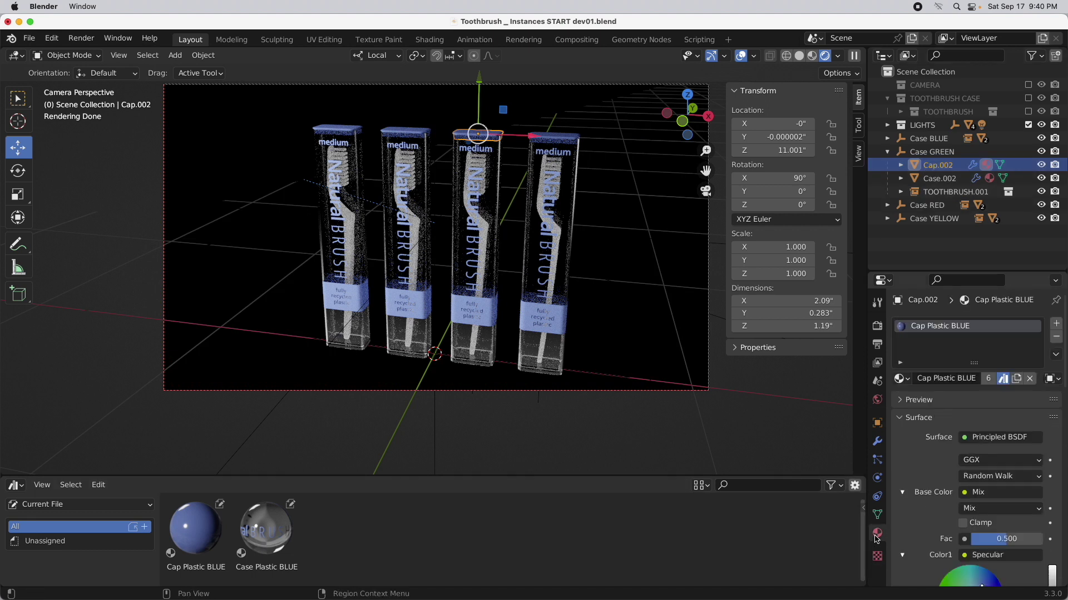
pyautogui.click(900, 378)
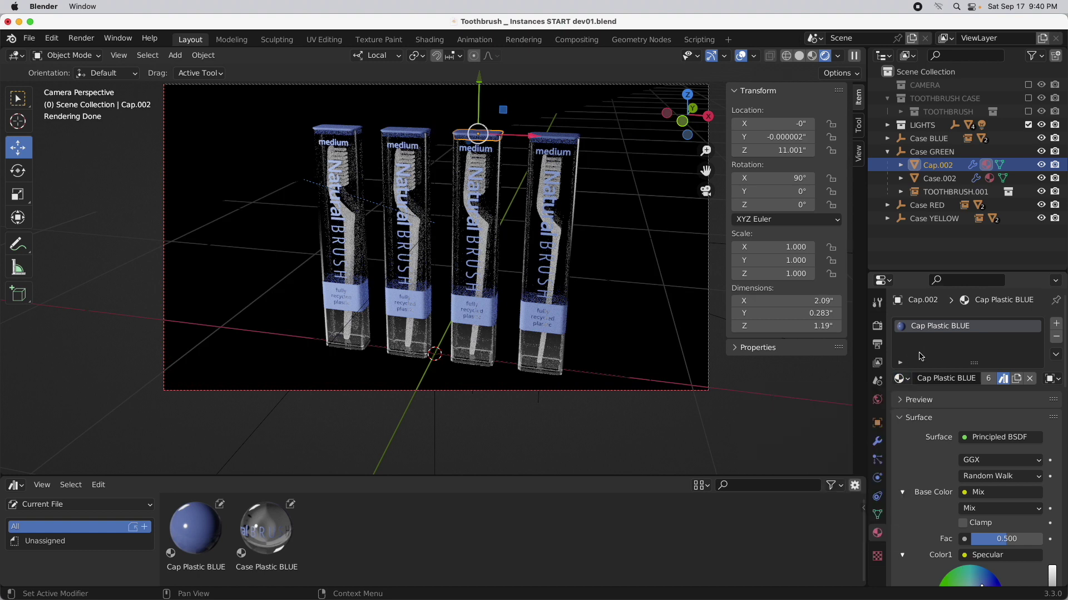
pyautogui.click(1016, 380)
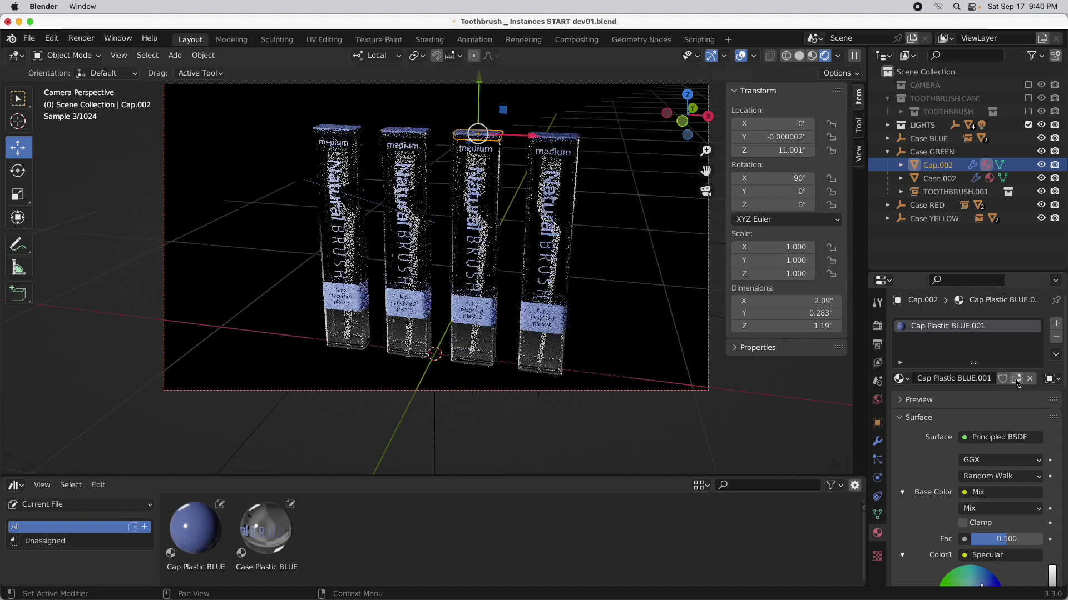
pyautogui.doubleClick(966, 330)
pyautogui.moveTo(951, 329); pyautogui.dragTo(986, 329)
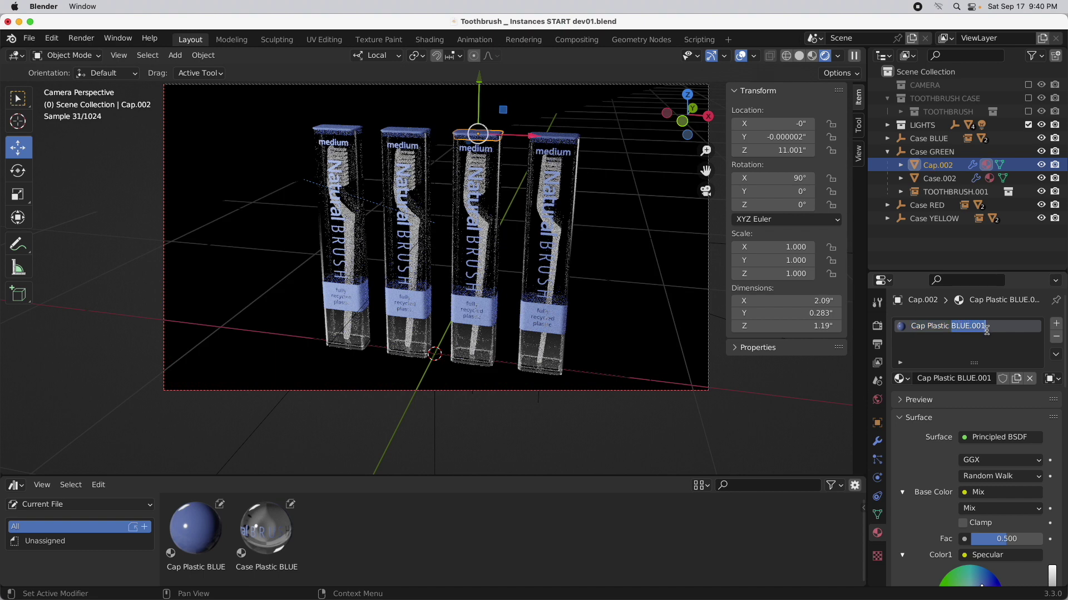
pyautogui.write('GREEN')
pyautogui.press('Return')
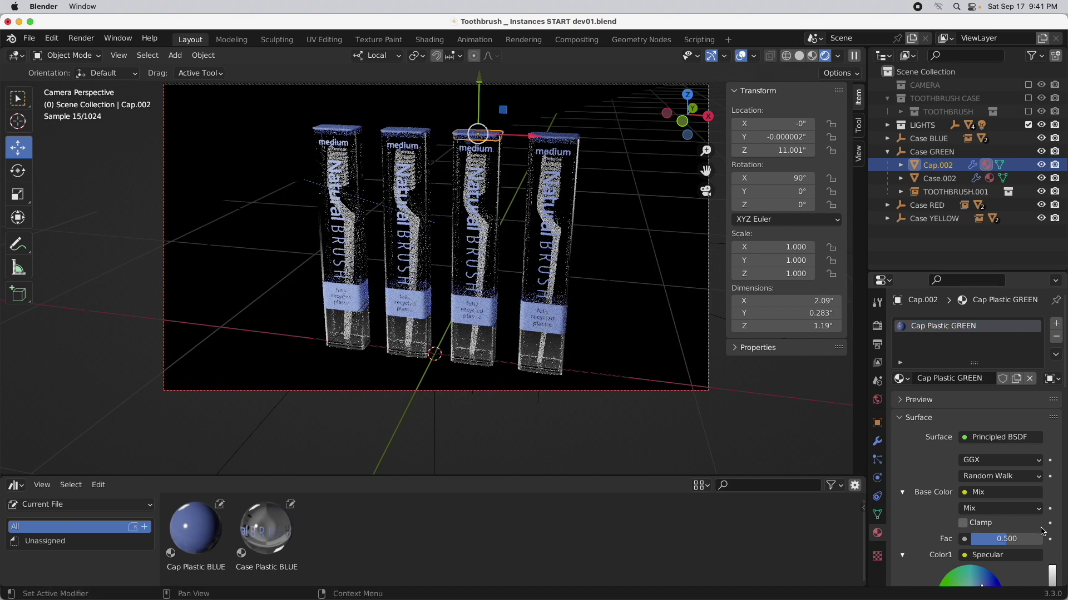
# Step: Change Color1 of the Cap Plastic GREEN material to a bright yellow-green and copy that colour
pyautogui.scroll(-5, 1042, 531)
pyautogui.click(1005, 506)
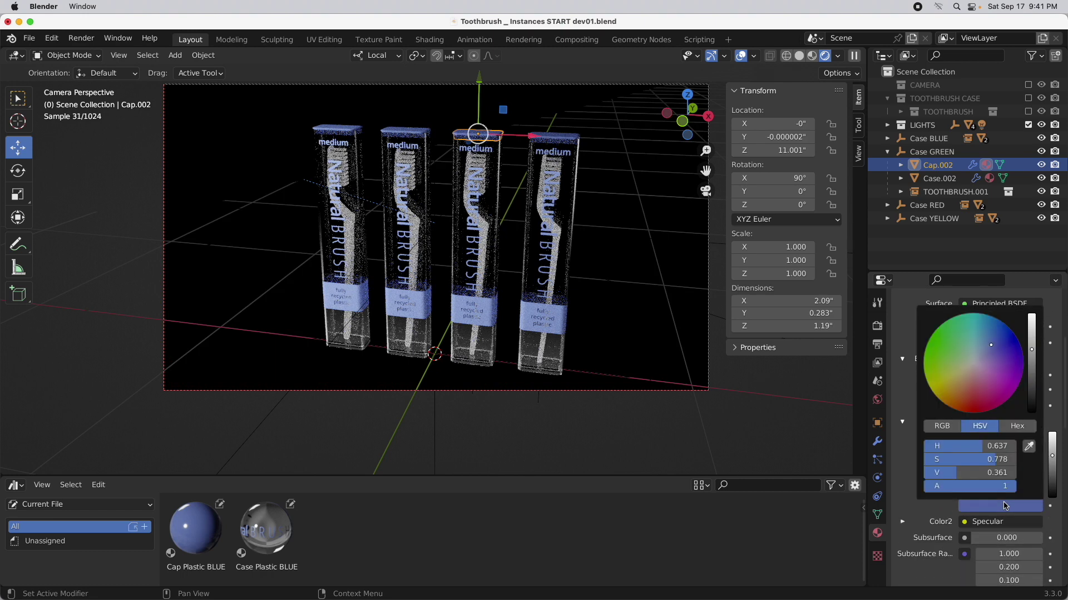
pyautogui.moveTo(966, 359); pyautogui.dragTo(936, 367)
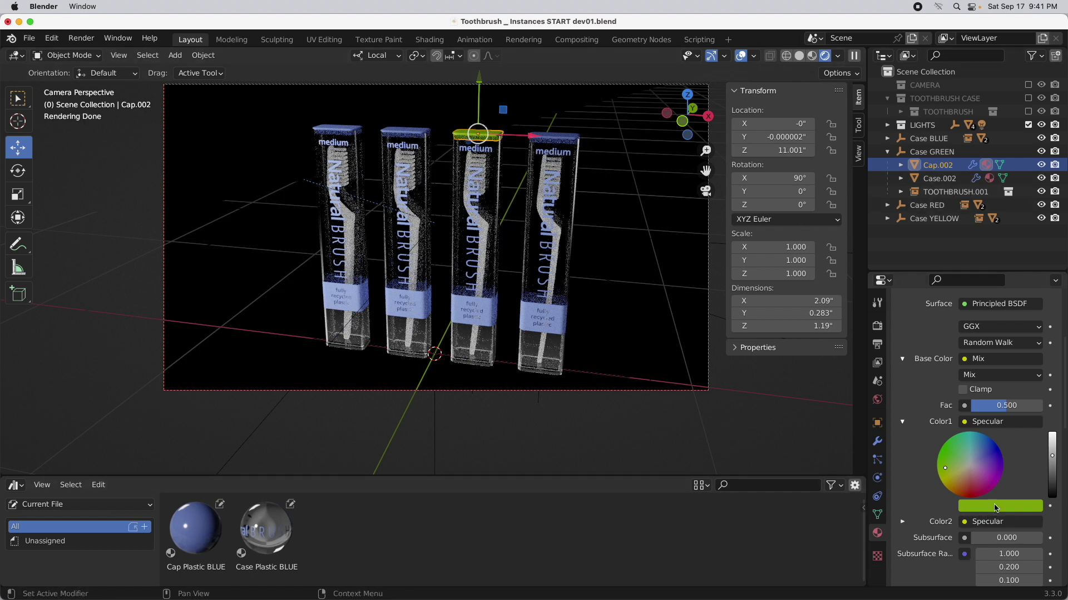
pyautogui.hotkey('ctrl', 'c')
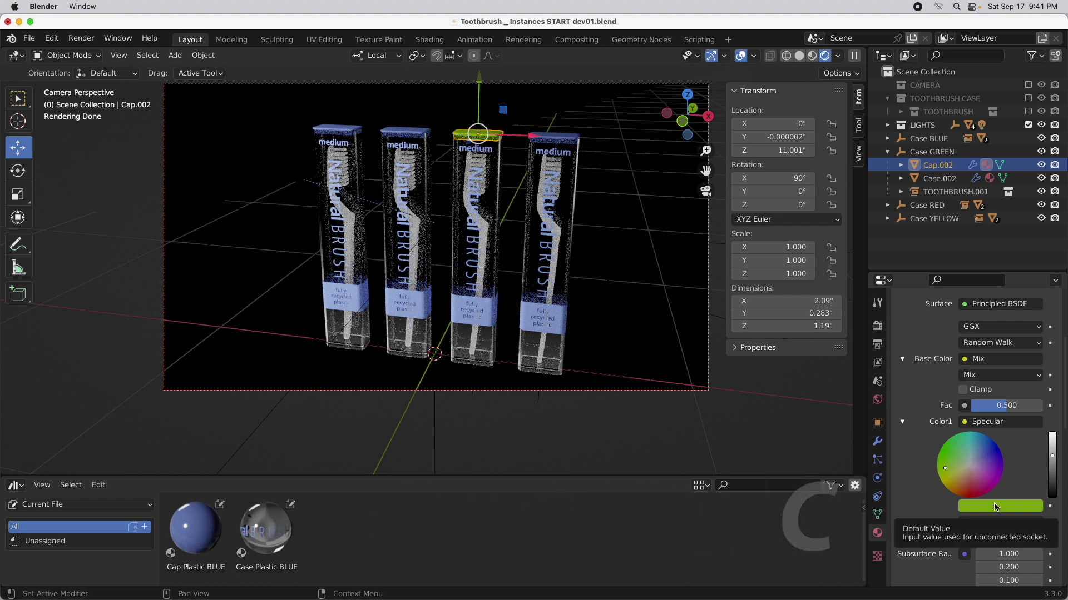
# Step: Give the case body under Case GREEN its own copy of the Case Plastic BLUE material and name it Case Plastic GREEN
pyautogui.click(938, 178)
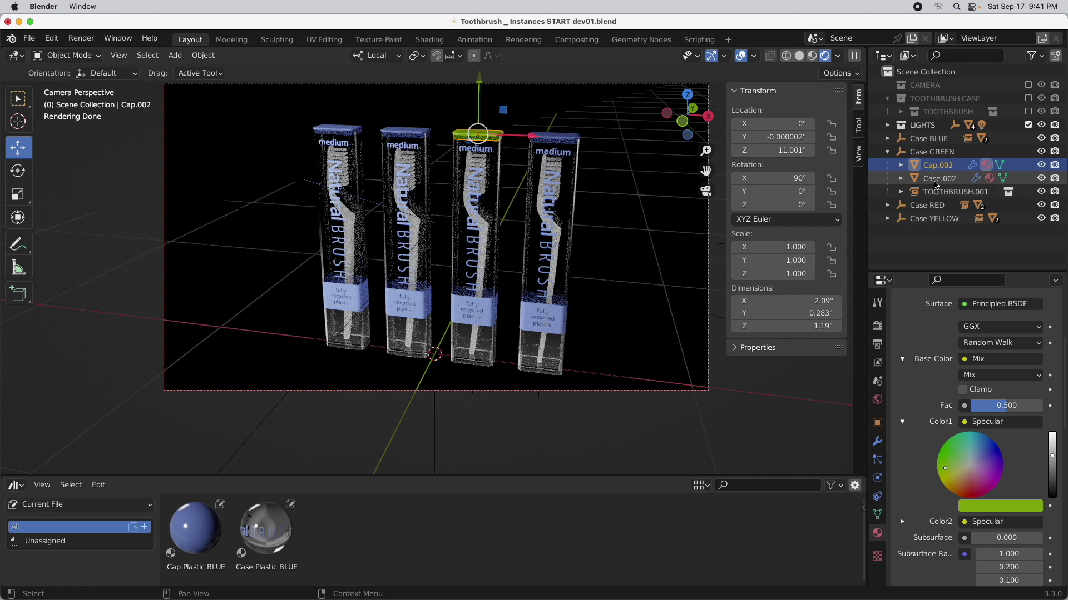
pyautogui.scroll(2, 955, 365)
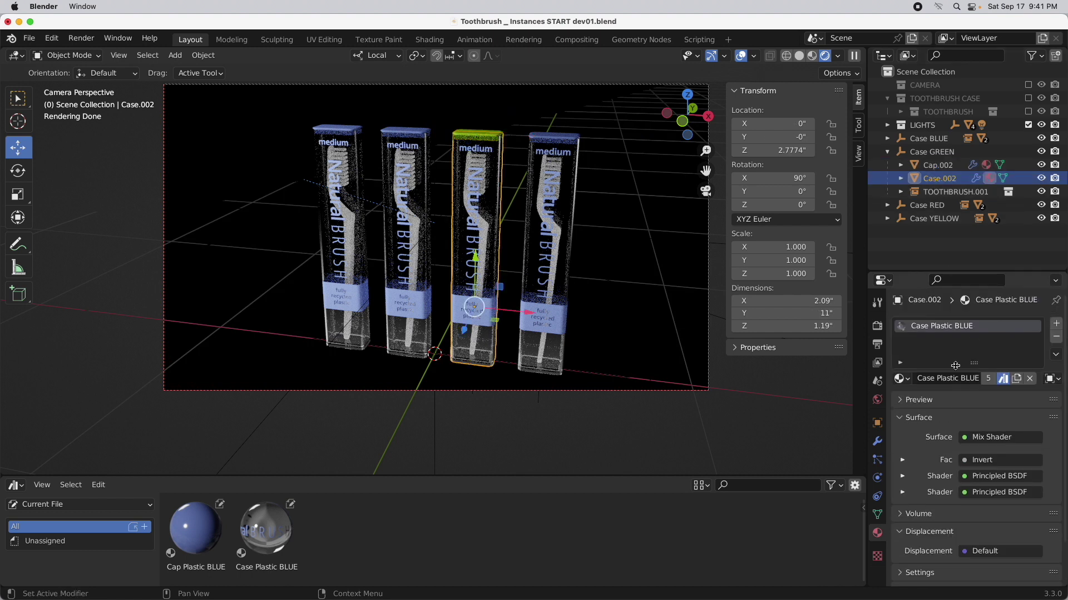
pyautogui.click(1017, 379)
pyautogui.doubleClick(960, 326)
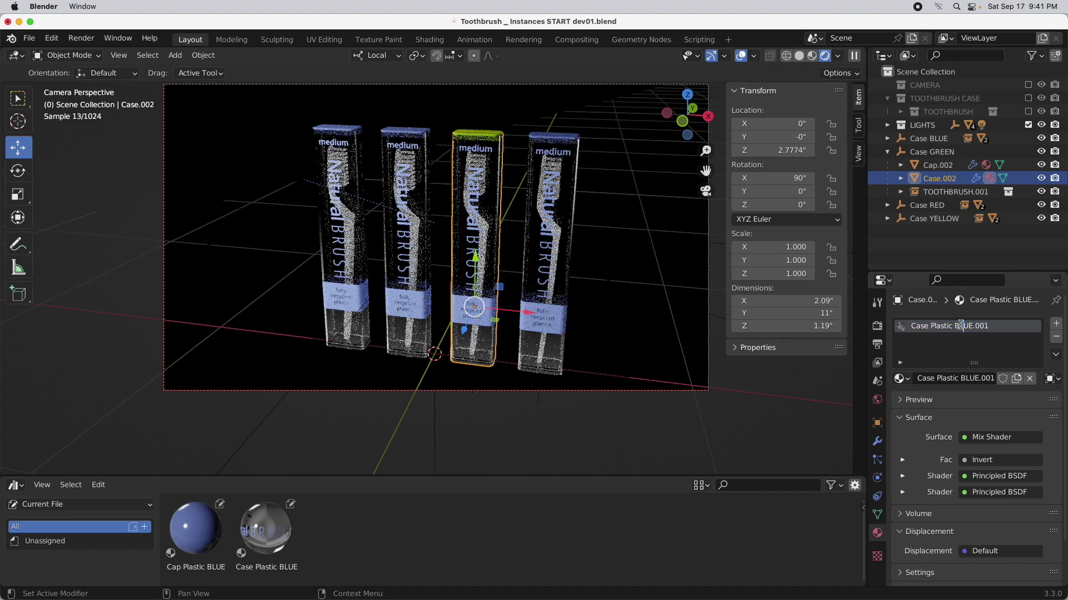
pyautogui.moveTo(954, 327); pyautogui.dragTo(1002, 330)
pyautogui.write('GREEN')
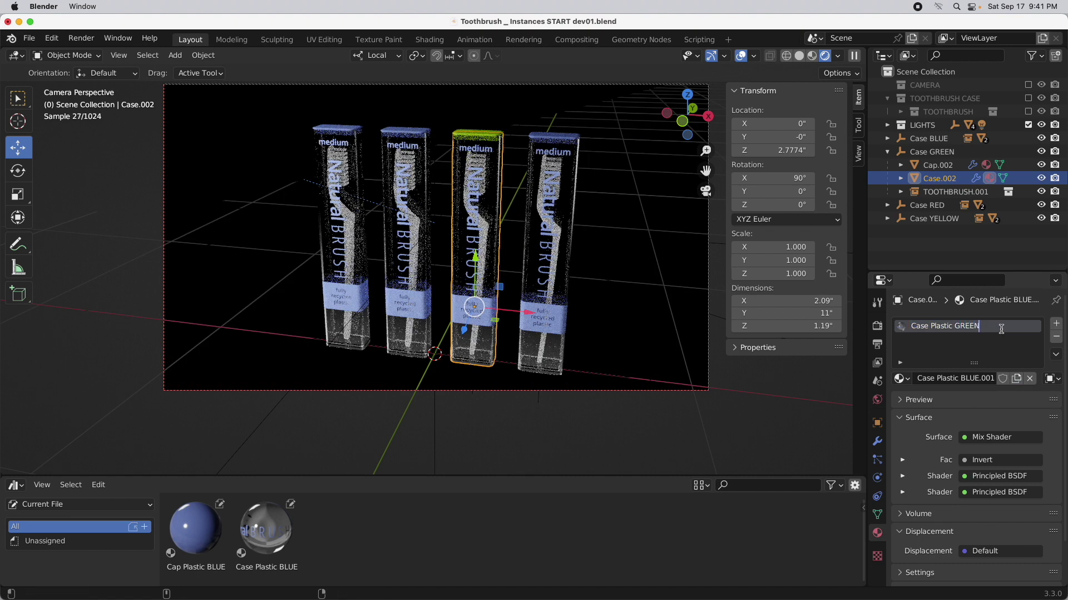
pyautogui.press('Return')
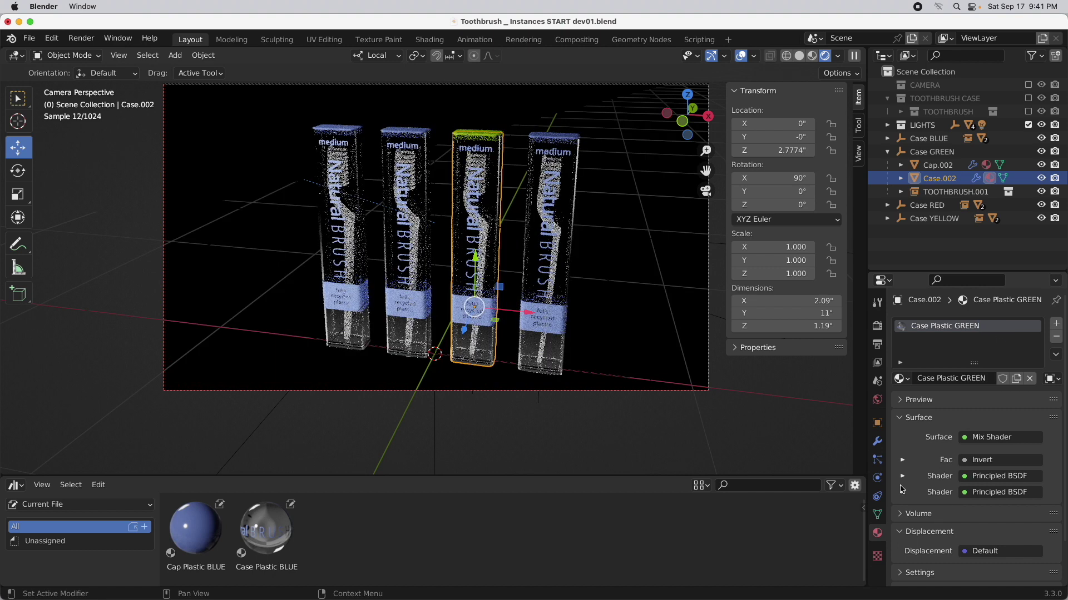
# Step: Paste the copied green into the Base Color of the first Principled BSDF shader in Case Plastic GREEN
pyautogui.click(902, 477)
pyautogui.scroll(-2, 944, 494)
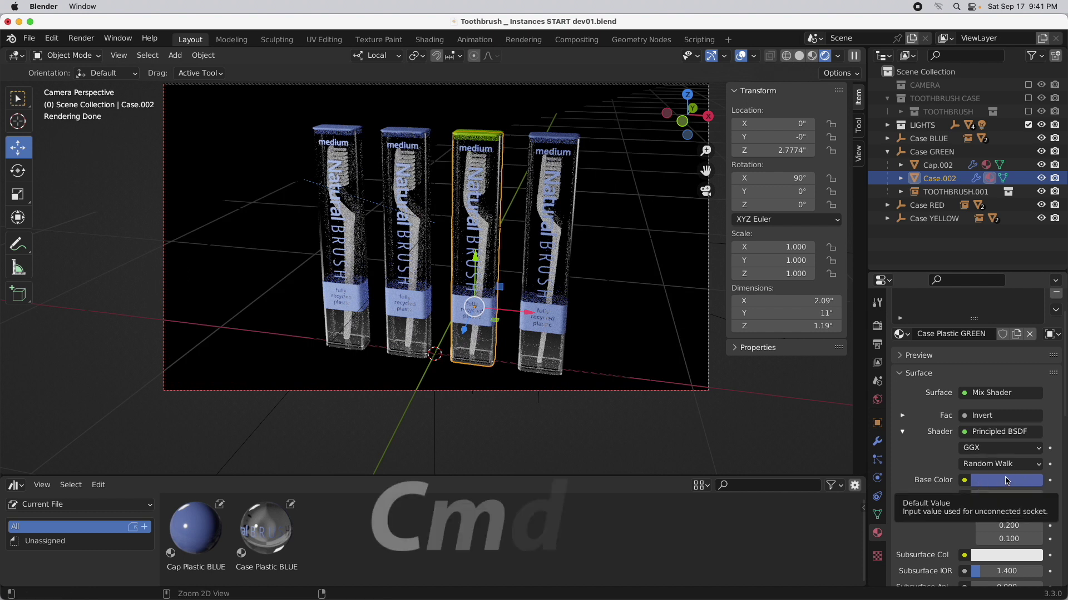
pyautogui.press('super+v')
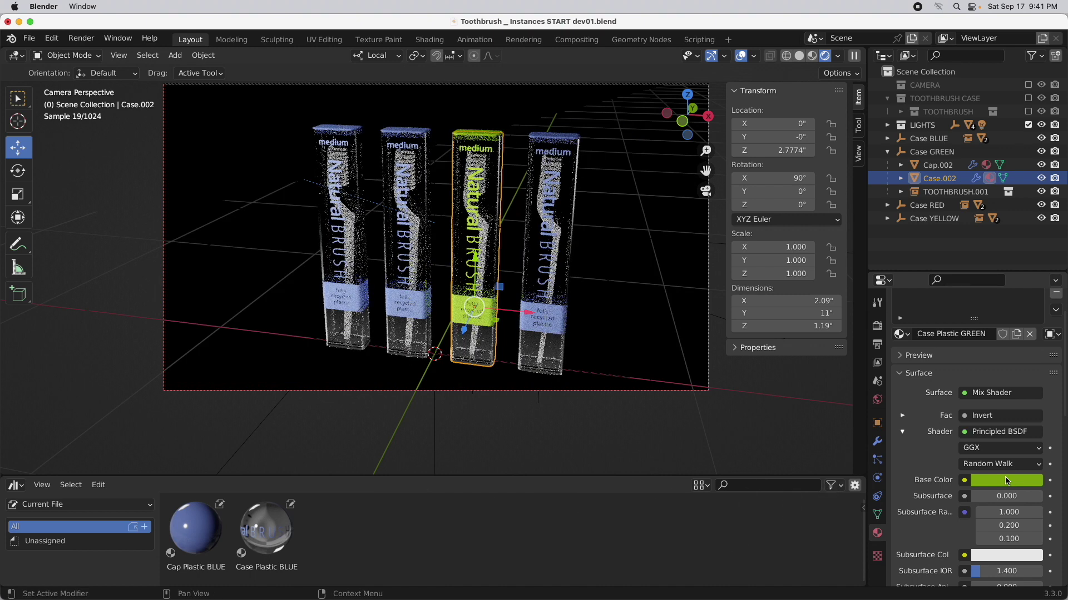
# Step: Mark the Case Plastic GREEN and Cap Plastic GREEN materials as assets
pyautogui.scroll(2, 964, 372)
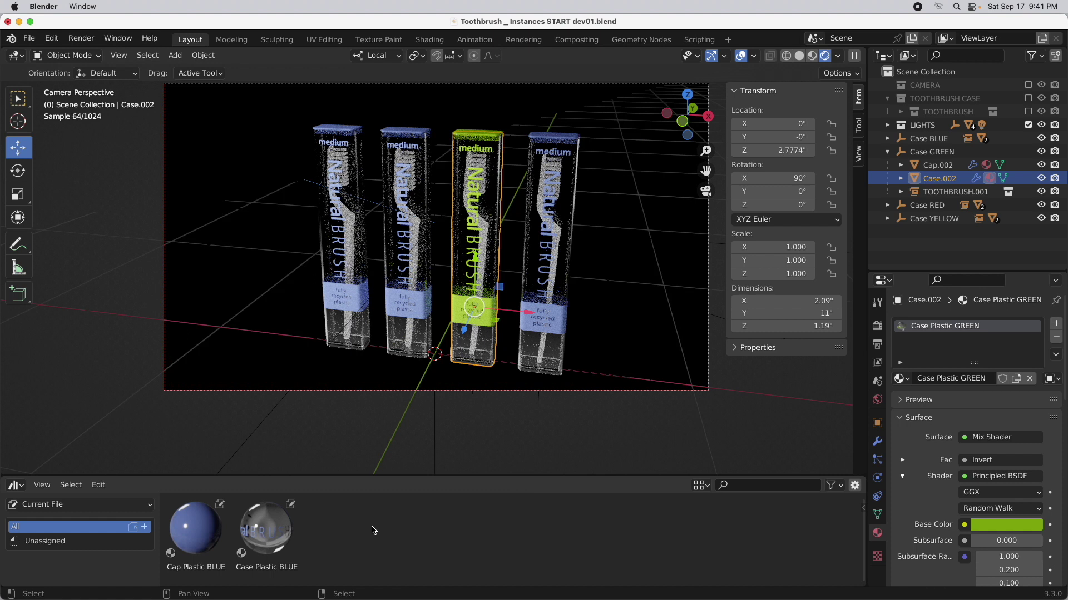
pyautogui.rightClick(963, 328)
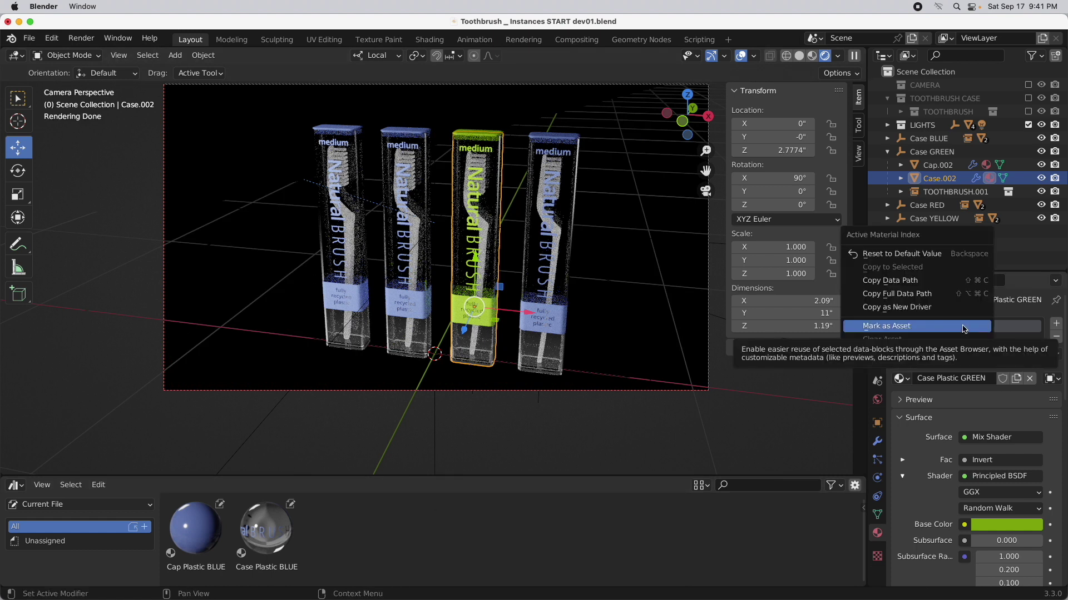
pyautogui.click(964, 327)
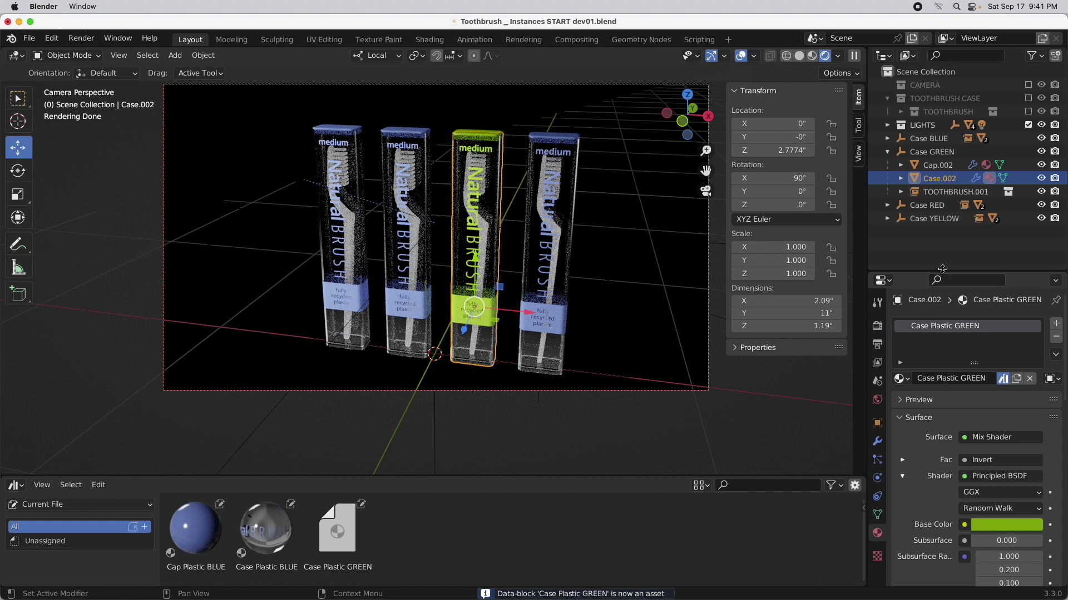
pyautogui.click(932, 166)
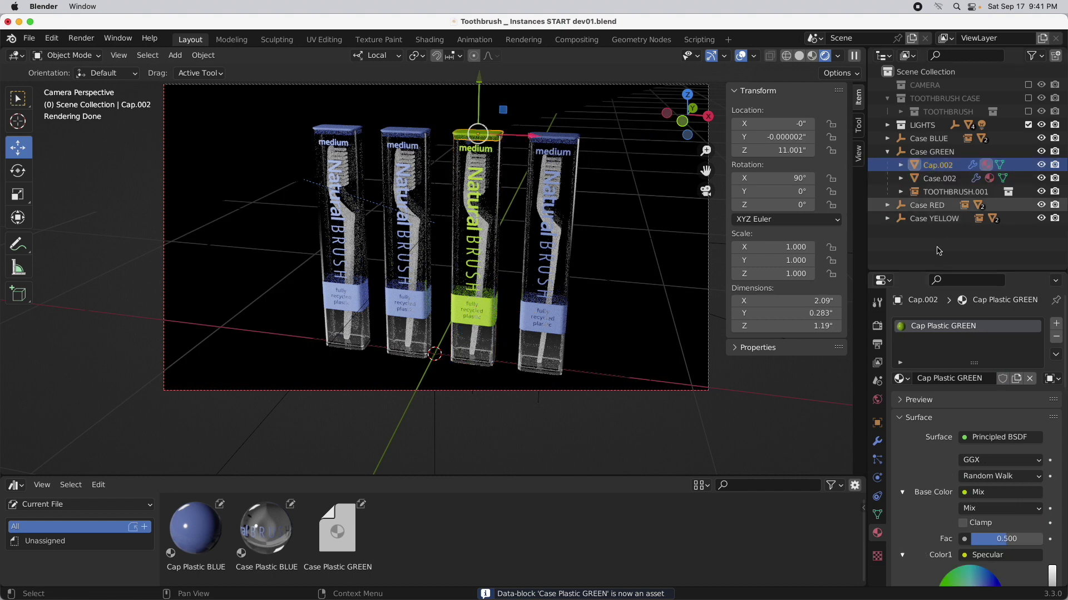
pyautogui.rightClick(940, 327)
pyautogui.click(939, 327)
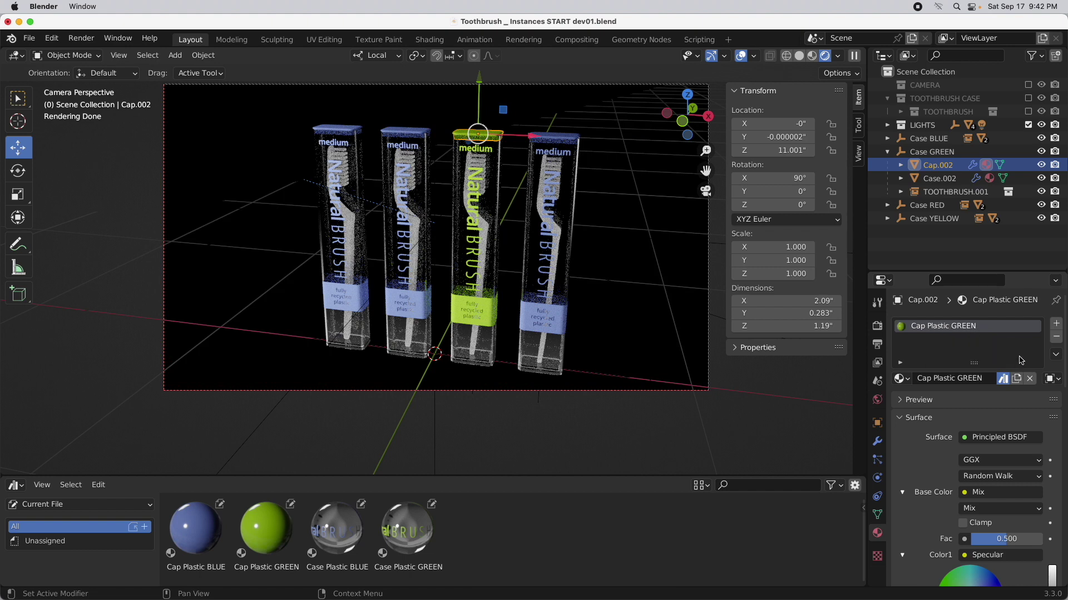
# Step: Duplicate the Cap Plastic GREEN material on the cap under Case GREEN and name the copy Cap Plastic RED
pyautogui.click(1017, 379)
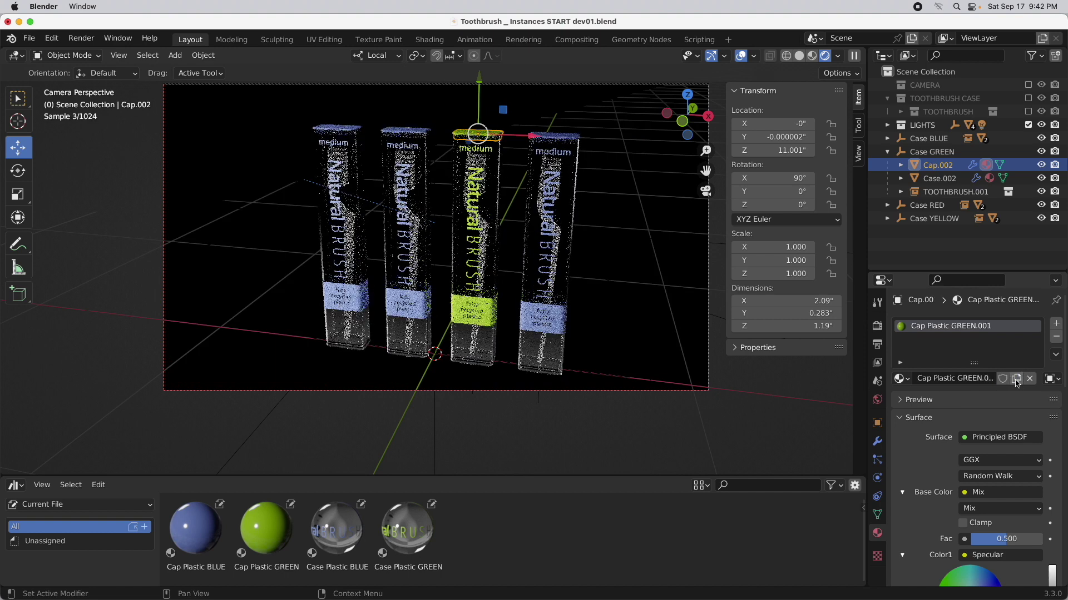
pyautogui.doubleClick(965, 328)
pyautogui.moveTo(951, 326); pyautogui.dragTo(988, 327)
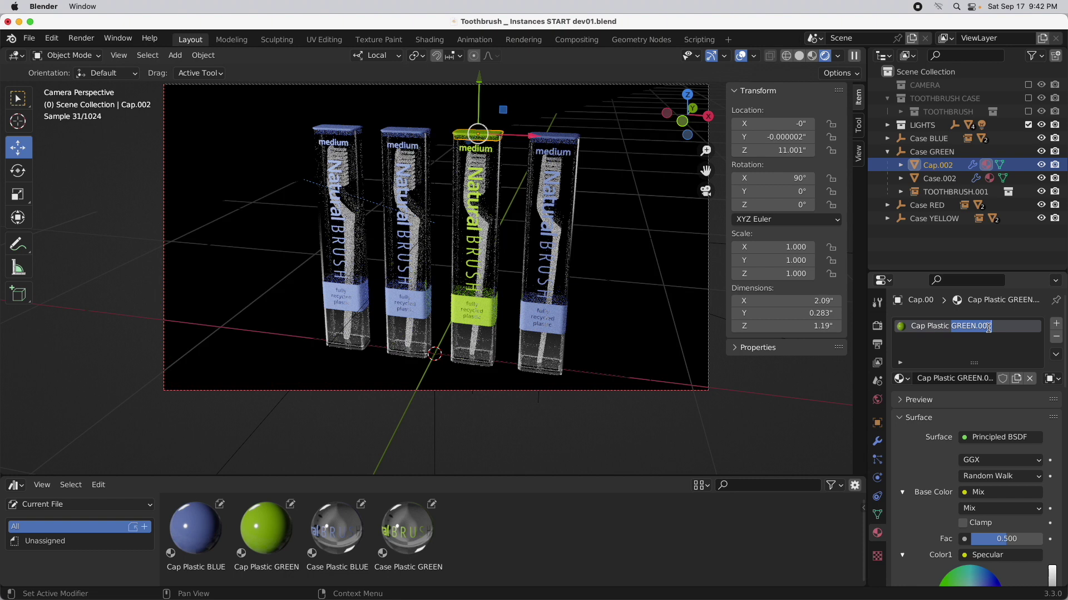
pyautogui.write('RED')
pyautogui.press('Return')
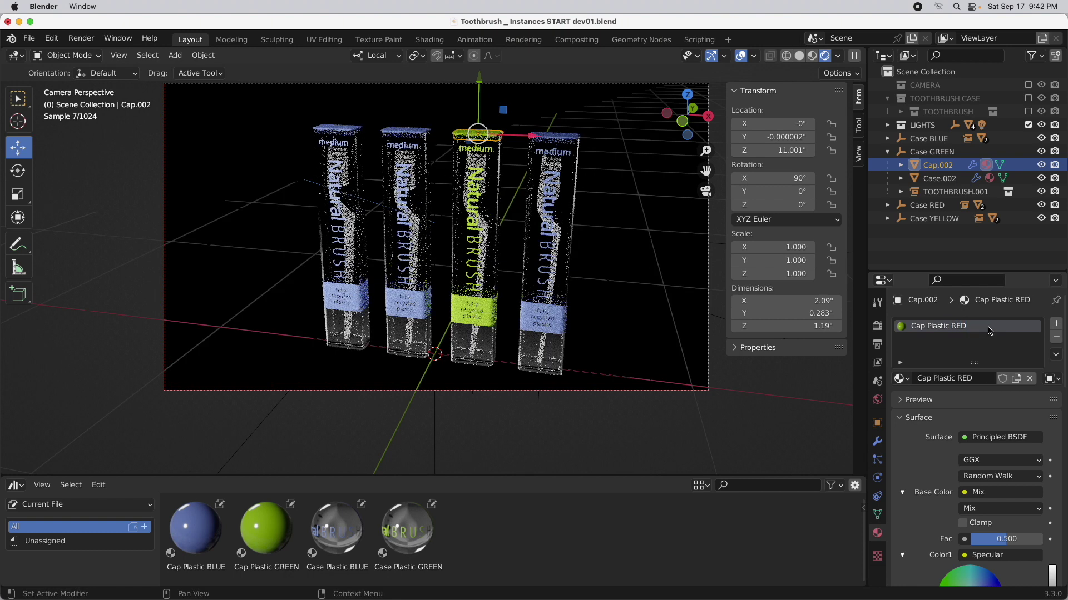
# Step: Change Color1 of the Cap Plastic RED material to a deep red and copy that colour
pyautogui.scroll(-5, 929, 482)
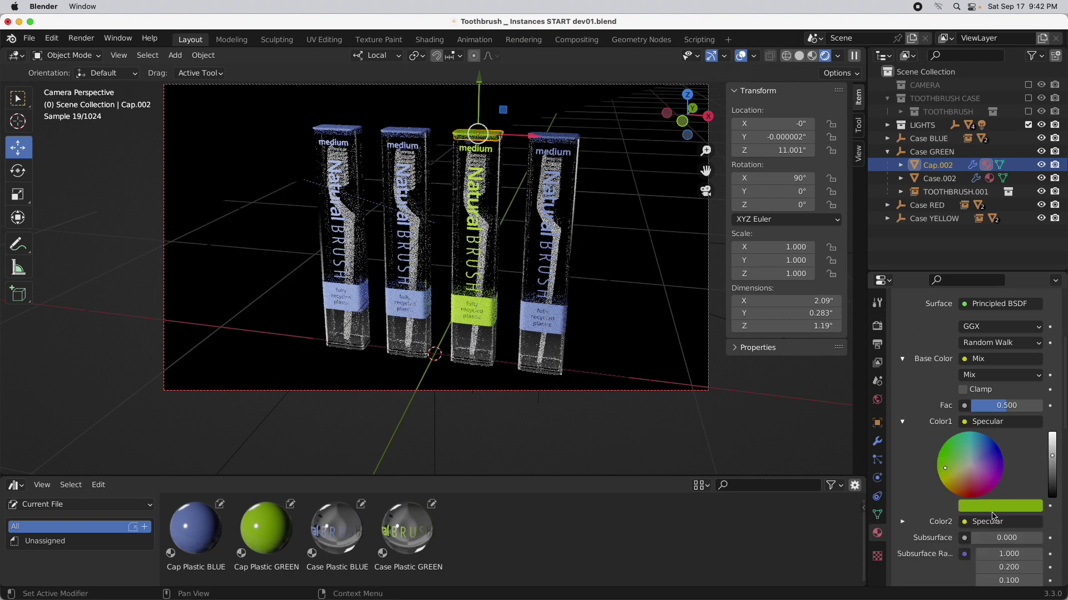
pyautogui.click(994, 507)
pyautogui.click(975, 401)
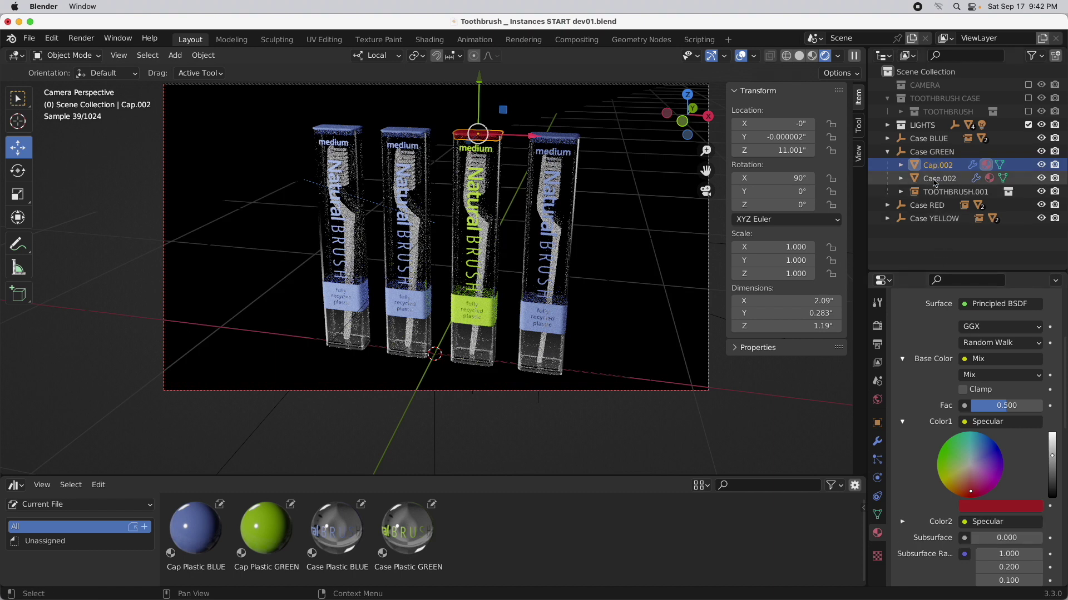
# Step: Duplicate the case body's Case Plastic GREEN material as Case Plastic RED and paste the copied red into its first shader's Base Color
pyautogui.click(934, 178)
pyautogui.scroll(5, 942, 361)
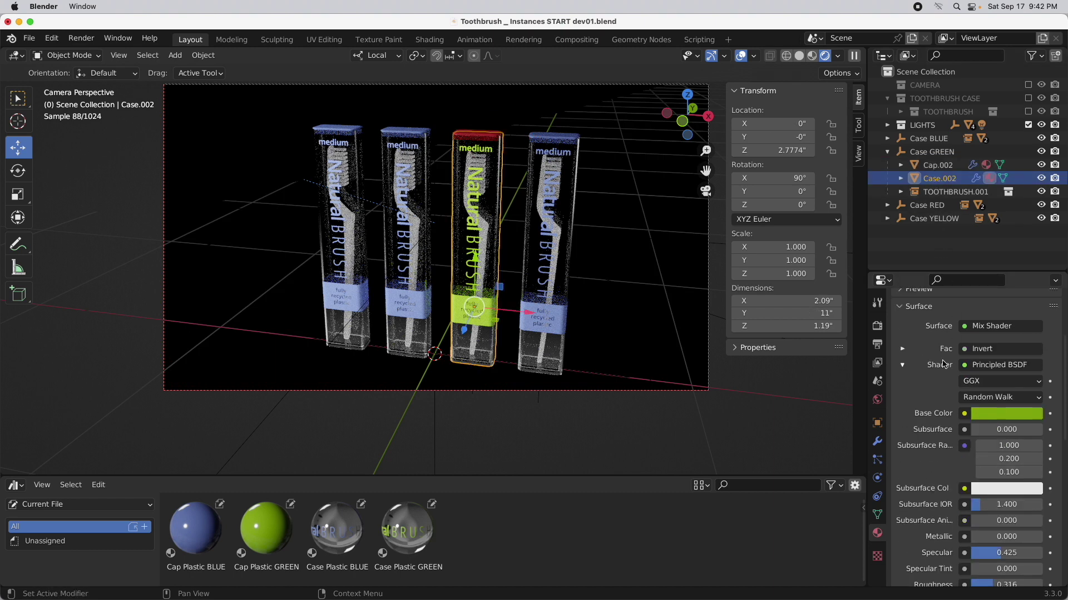
pyautogui.click(1003, 378)
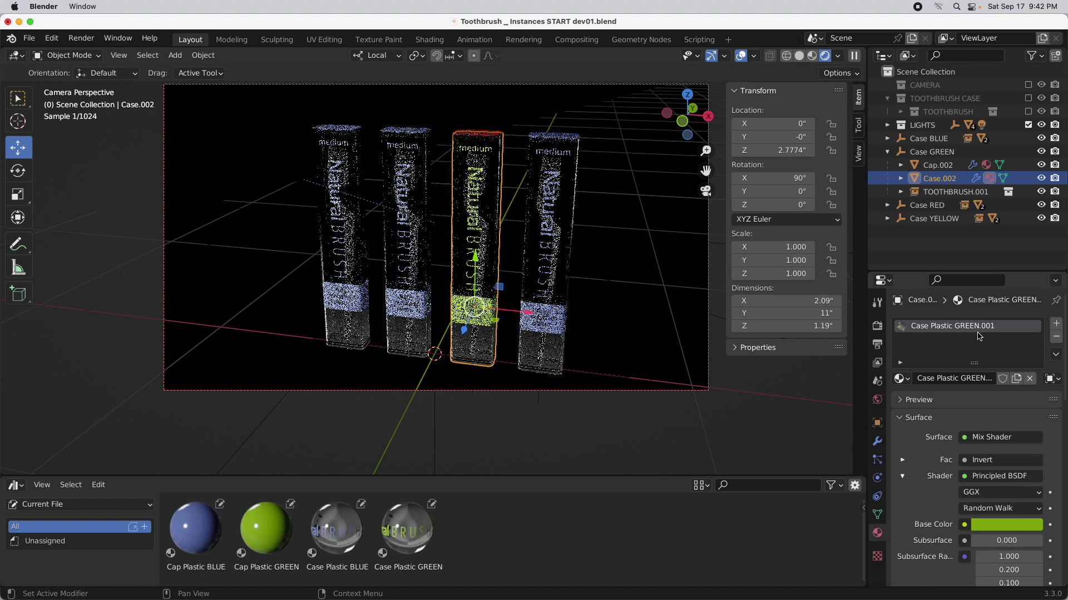
pyautogui.doubleClick(965, 327)
pyautogui.doubleClick(964, 328)
pyautogui.moveTo(965, 328); pyautogui.dragTo(1002, 333)
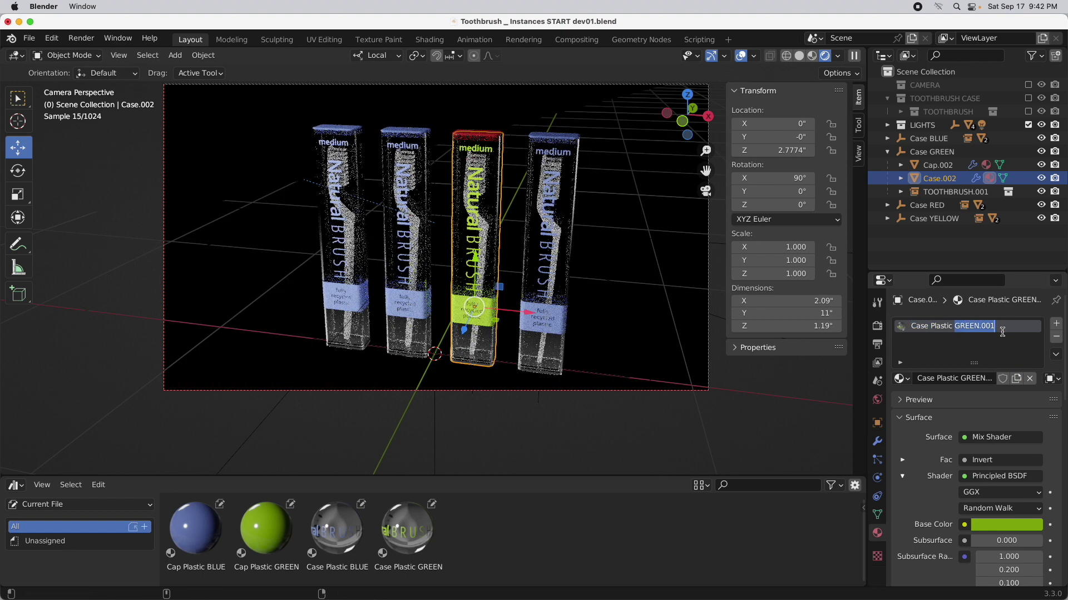
pyautogui.write('RED')
pyautogui.press('Return')
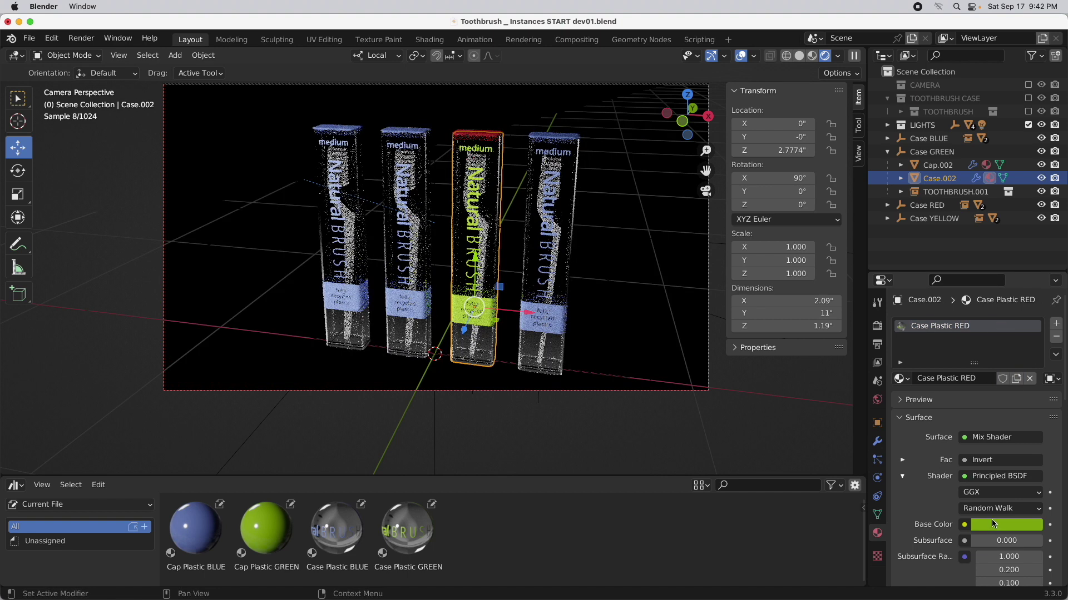
pyautogui.hotkey('ctrl', 'v')
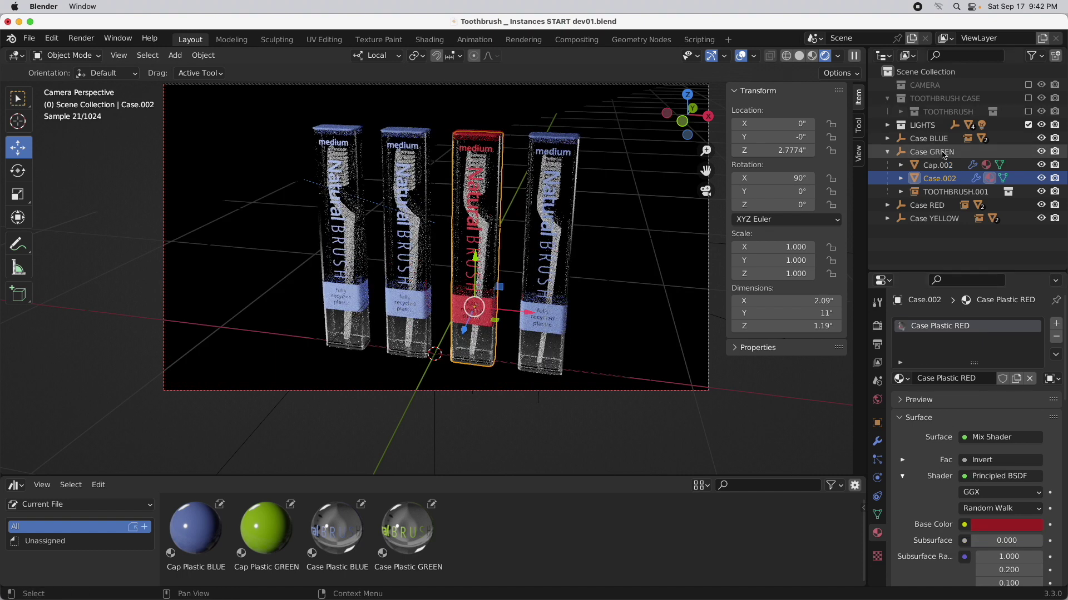
# Step: Mark the Case Plastic RED and Cap Plastic RED materials as assets
pyautogui.rightClick(951, 327)
pyautogui.click(951, 326)
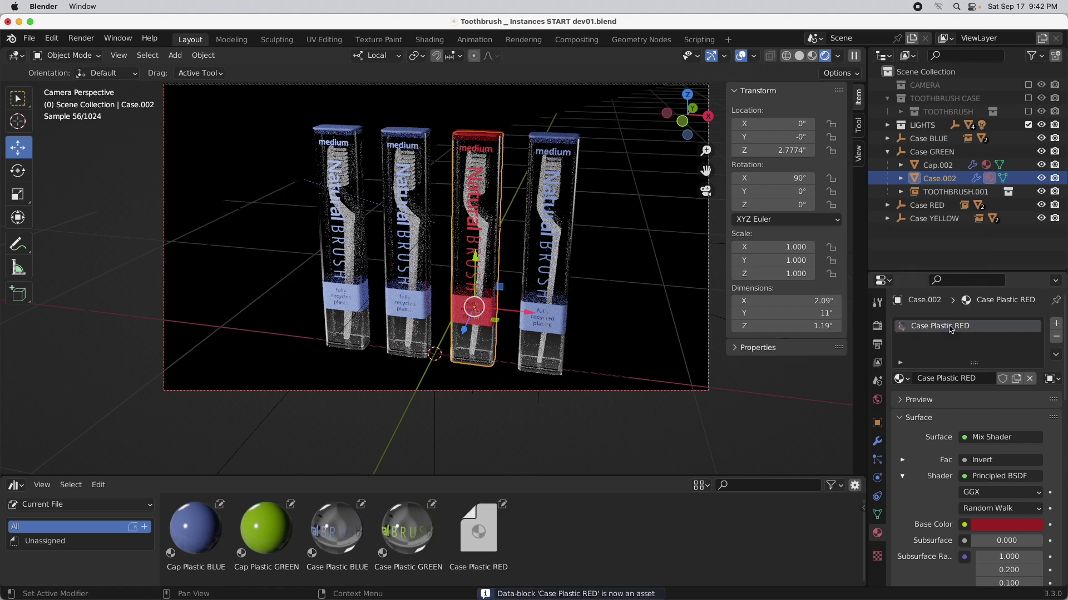
pyautogui.click(938, 165)
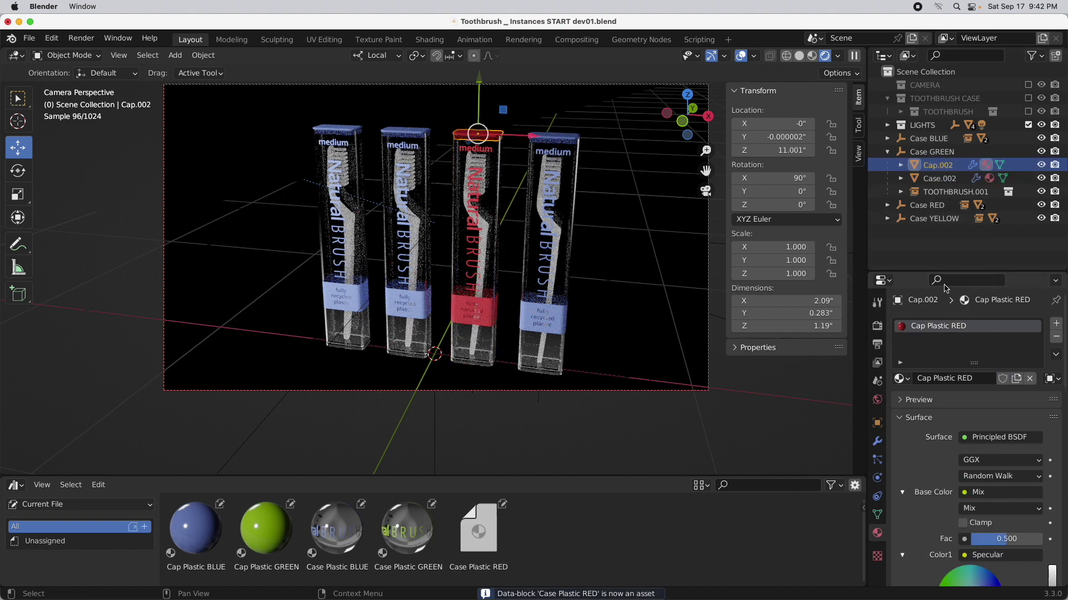
pyautogui.rightClick(946, 326)
pyautogui.click(946, 327)
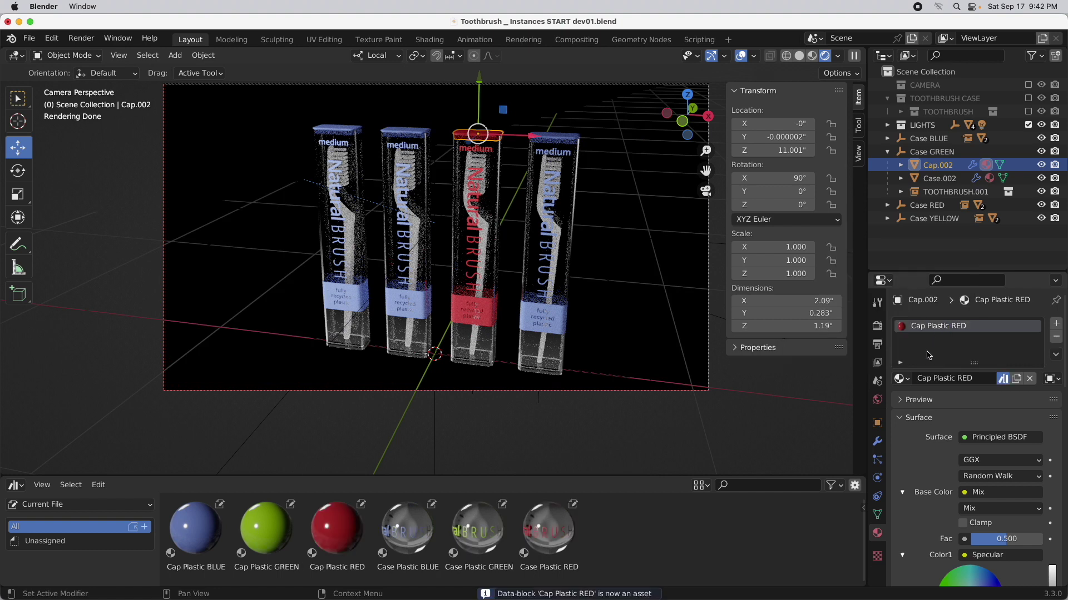
# Step: Assign Cap Plastic GREEN back to the cap and Case Plastic GREEN back to the case body under Case GREEN
pyautogui.click(901, 379)
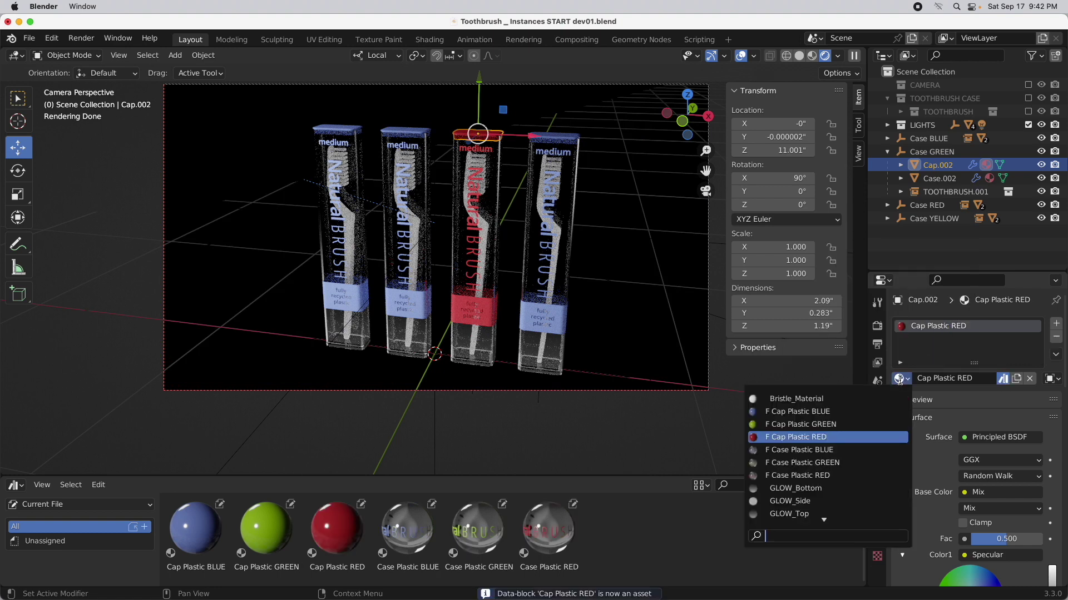
pyautogui.click(867, 424)
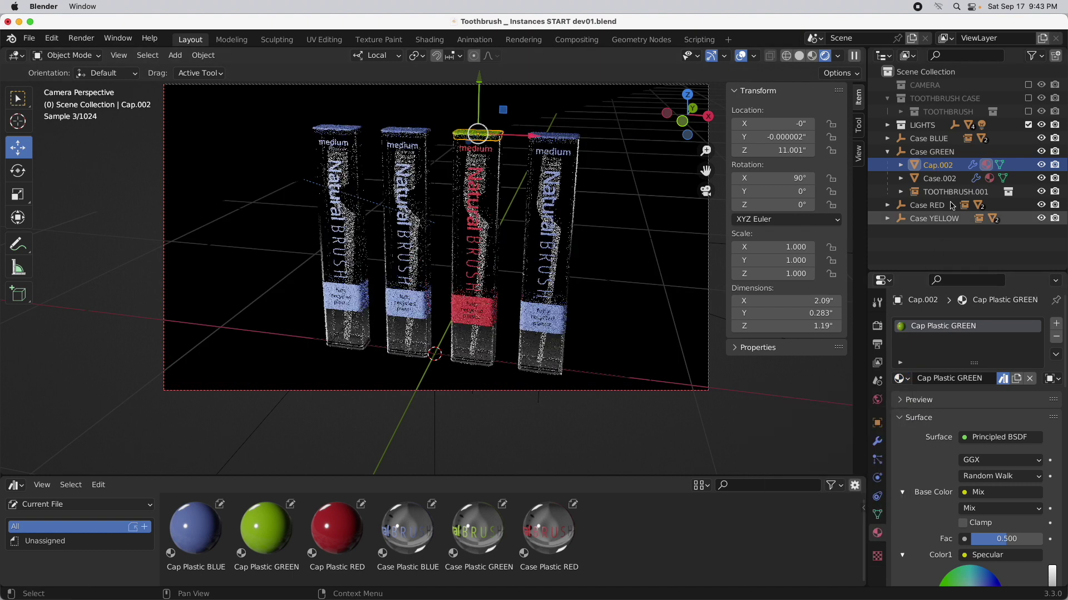
pyautogui.click(946, 179)
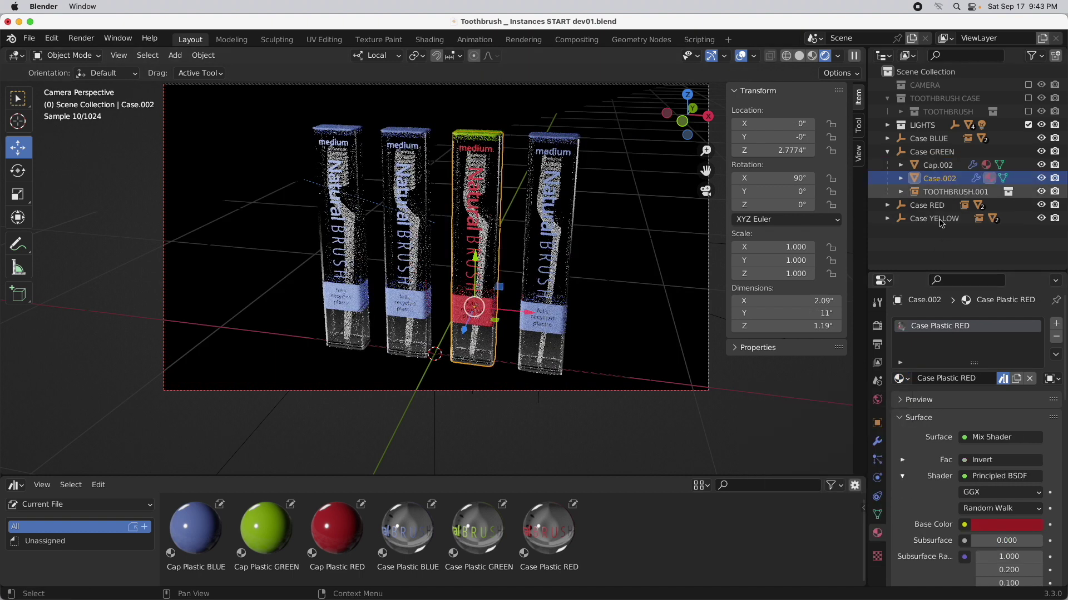
pyautogui.click(901, 380)
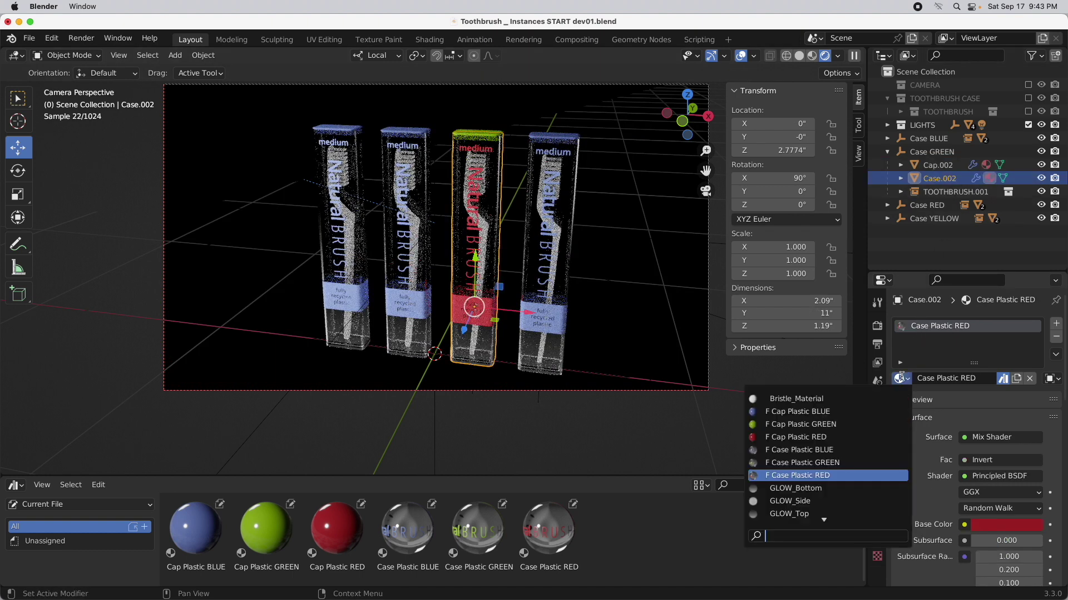
pyautogui.click(830, 463)
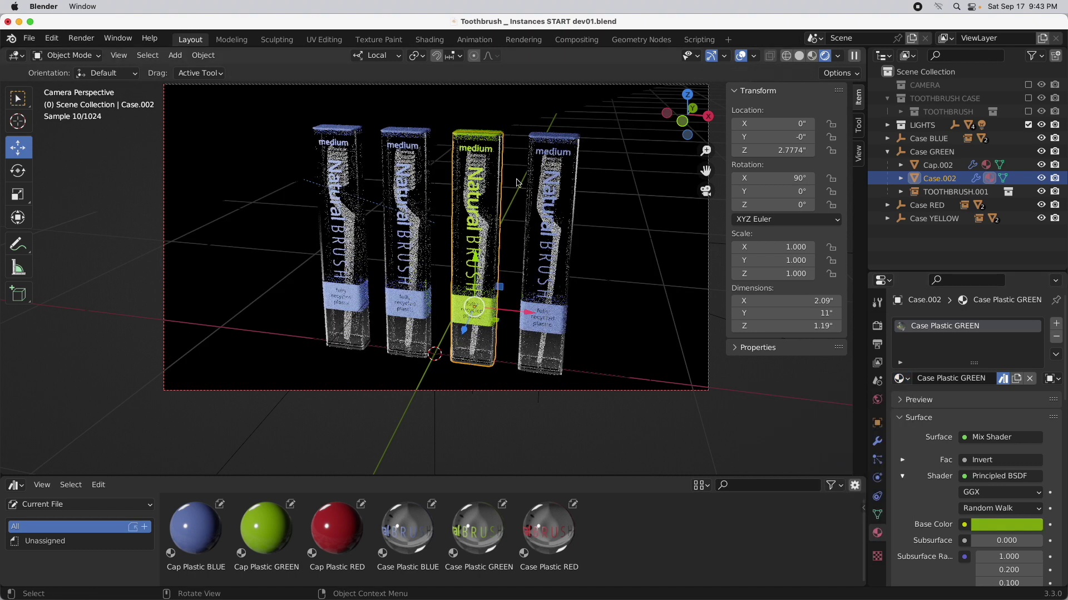
# Step: Apply the Cap Plastic RED asset to the cap and the Case Plastic RED asset to the case body under Case RED
pyautogui.click(888, 206)
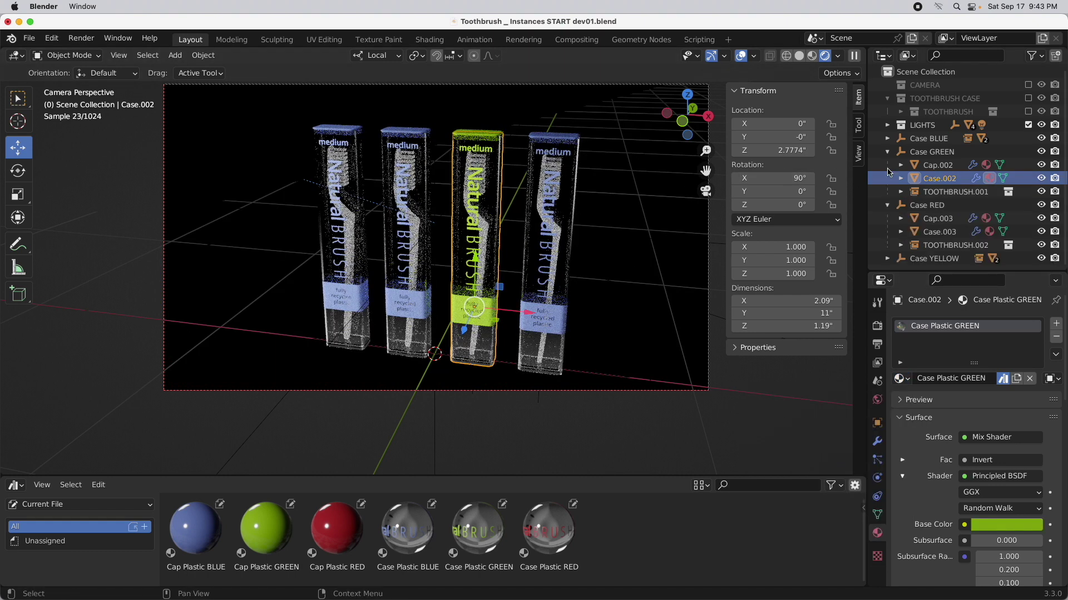
pyautogui.click(888, 152)
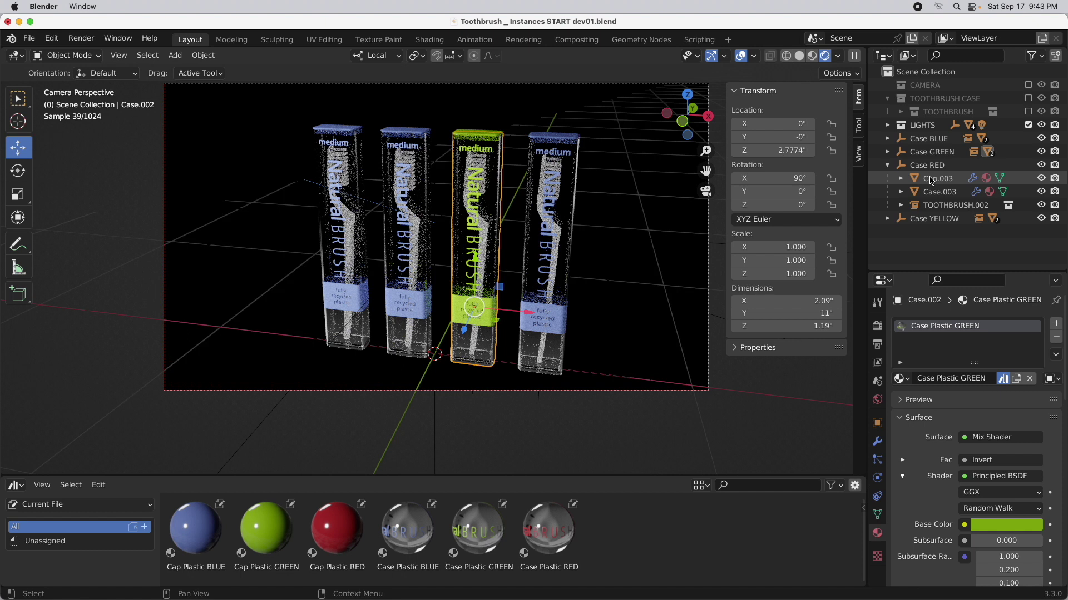
pyautogui.click(932, 179)
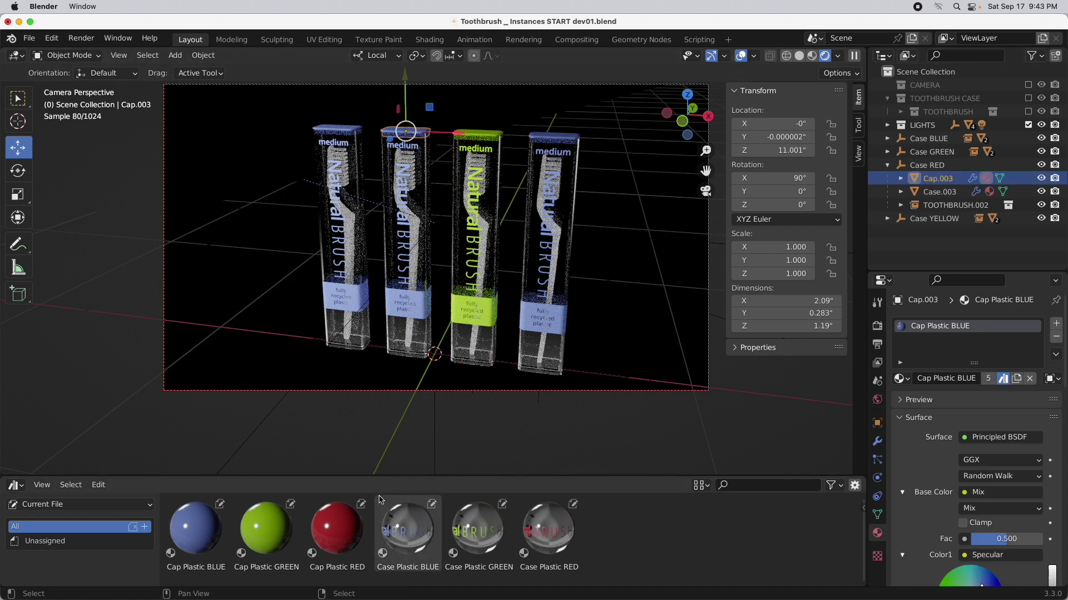
pyautogui.moveTo(337, 536); pyautogui.dragTo(940, 332)
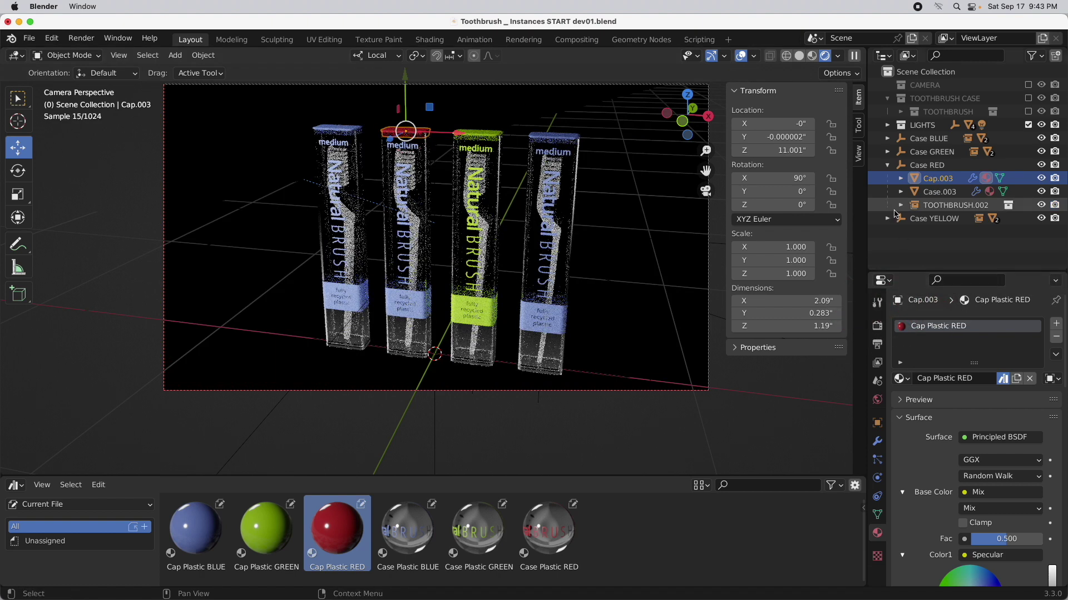
pyautogui.click(939, 191)
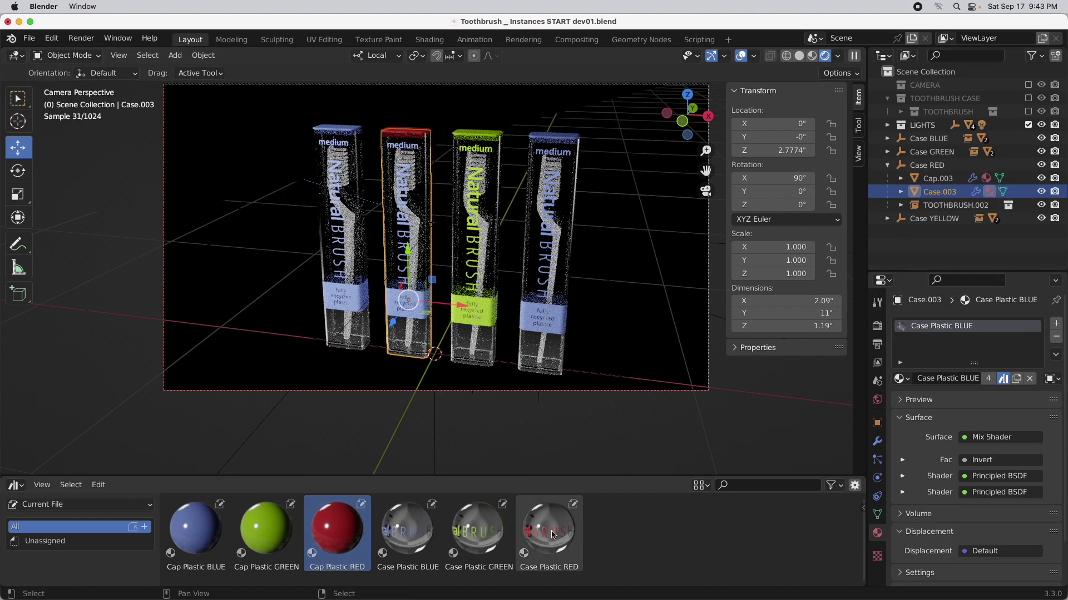
pyautogui.moveTo(553, 535); pyautogui.dragTo(925, 331)
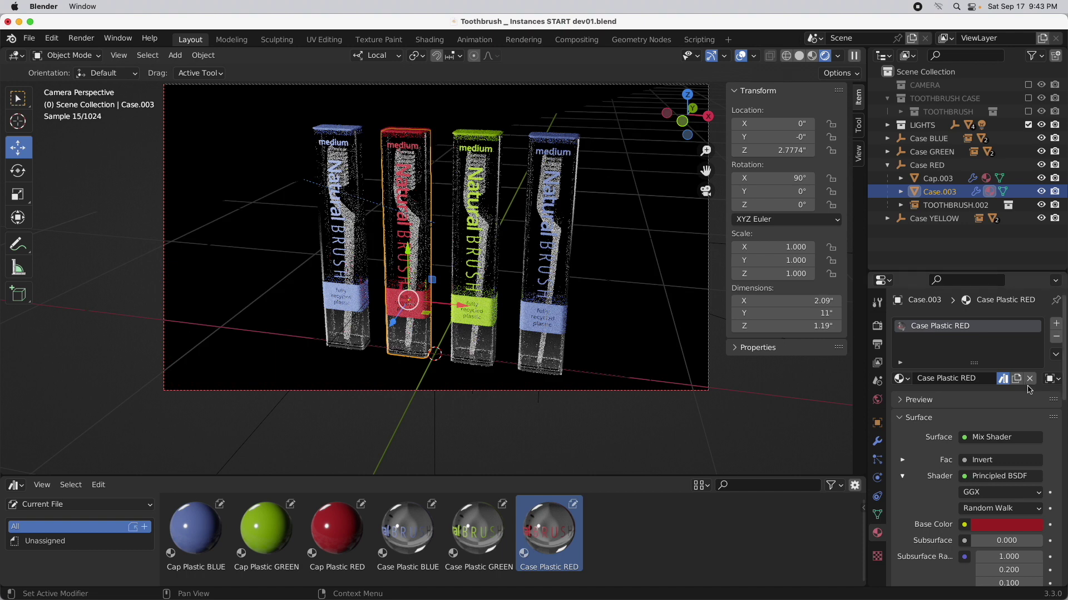
pyautogui.click(1056, 380)
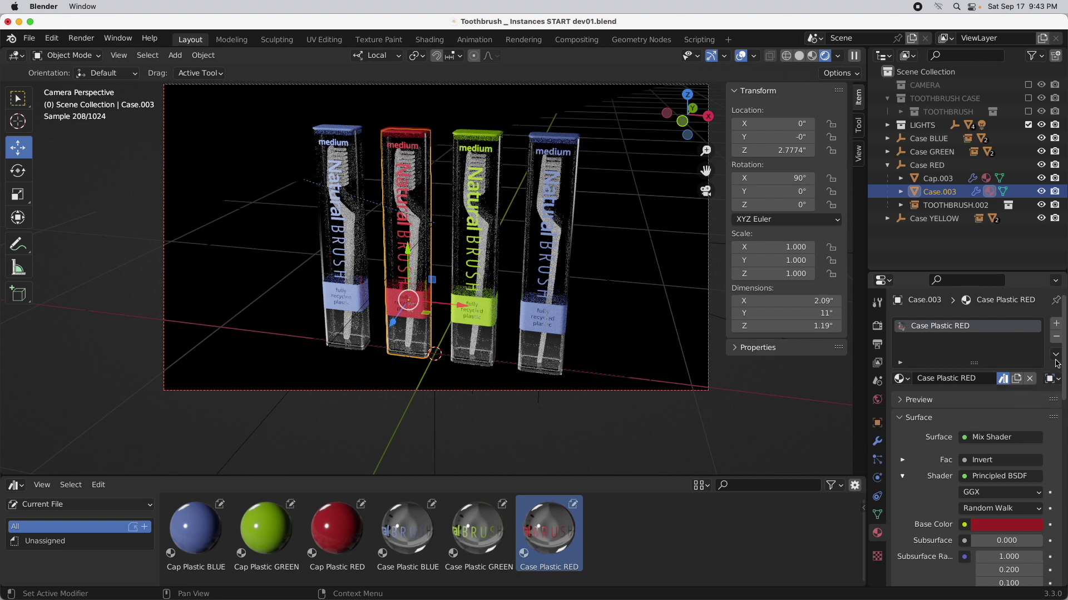
# Step: Give the cap under Case YELLOW its own copy of the Cap Plastic BLUE material and name it Cap Plastic YELLOW
pyautogui.click(330, 131)
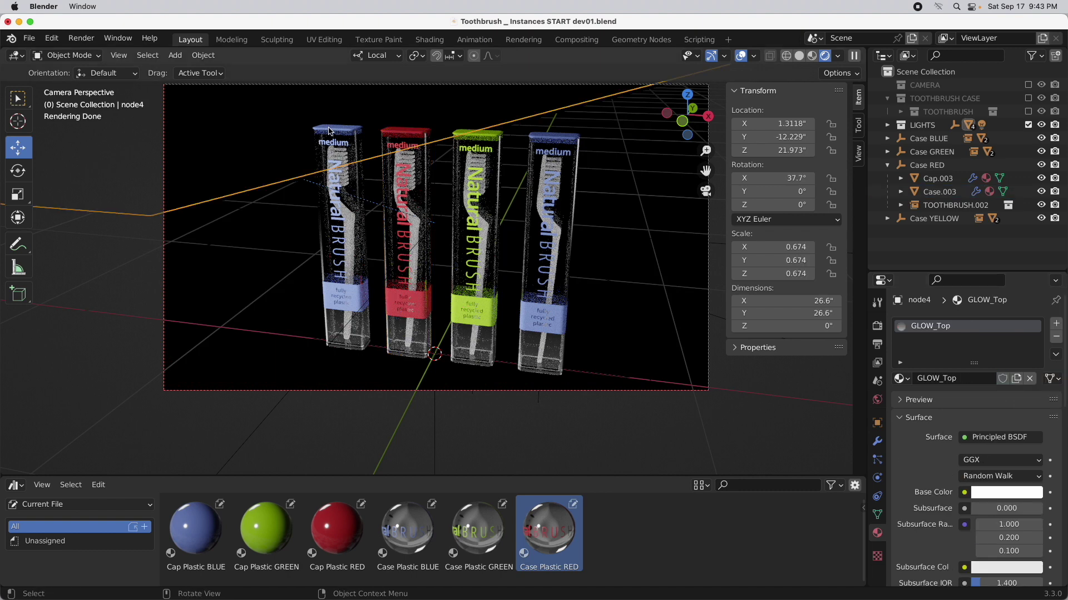
pyautogui.click(888, 218)
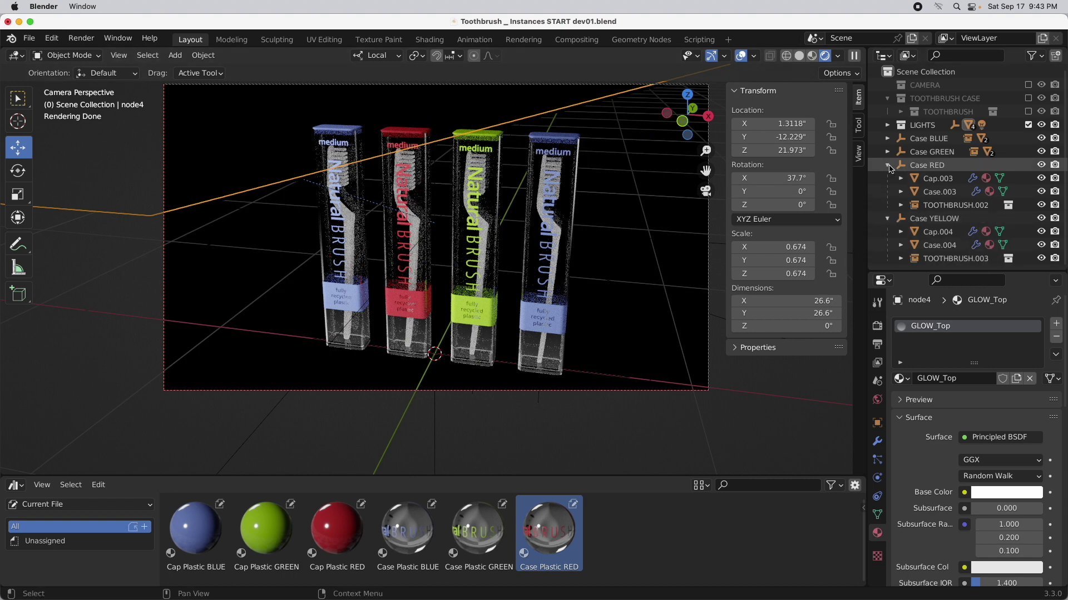
pyautogui.click(887, 165)
pyautogui.click(937, 191)
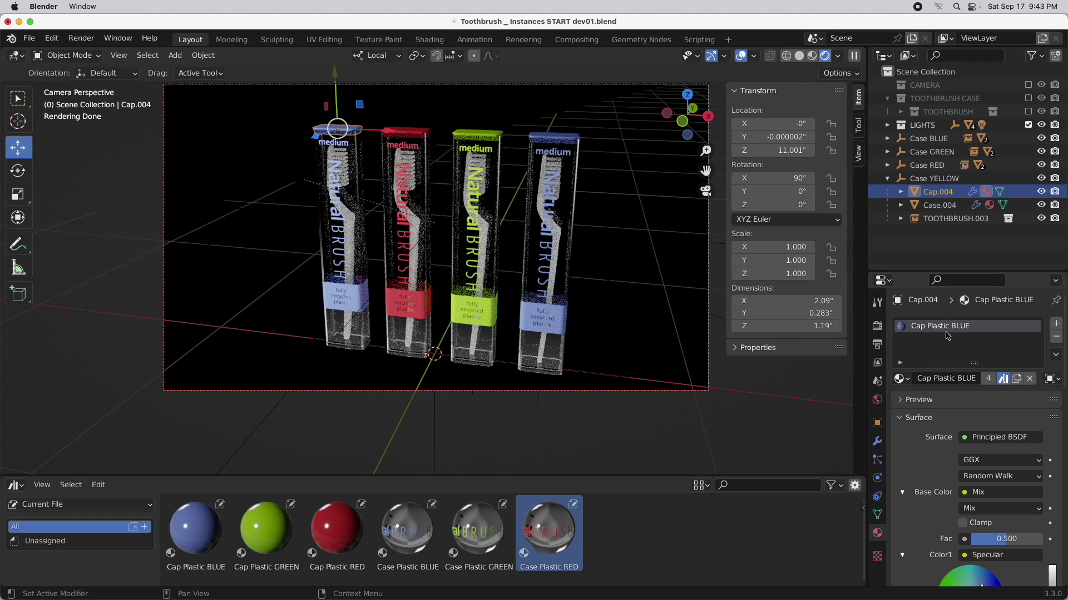
pyautogui.click(1017, 378)
pyautogui.doubleClick(961, 326)
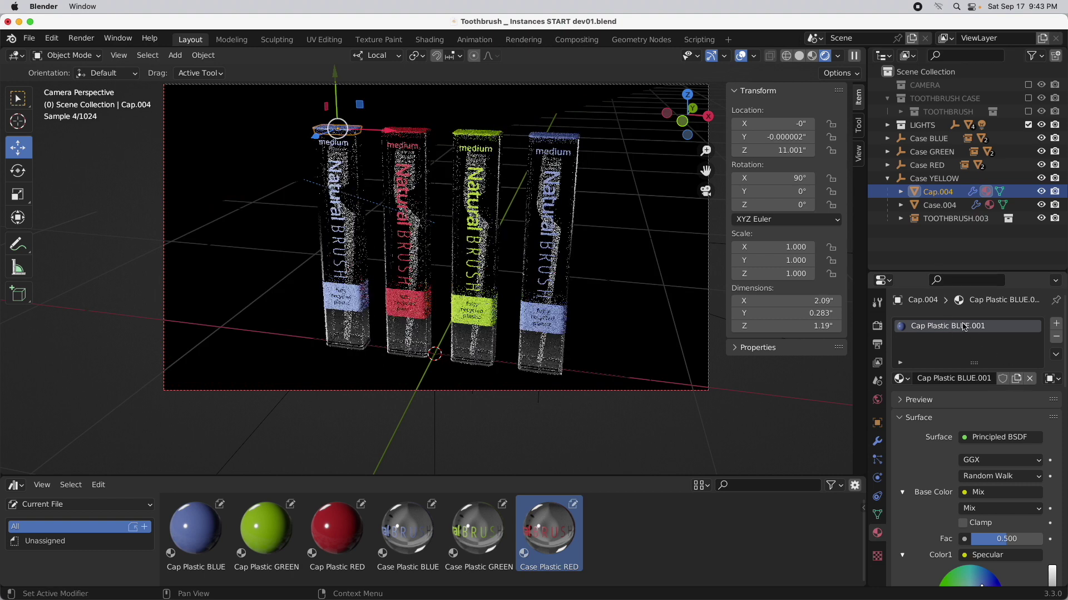
pyautogui.moveTo(951, 325); pyautogui.dragTo(990, 327)
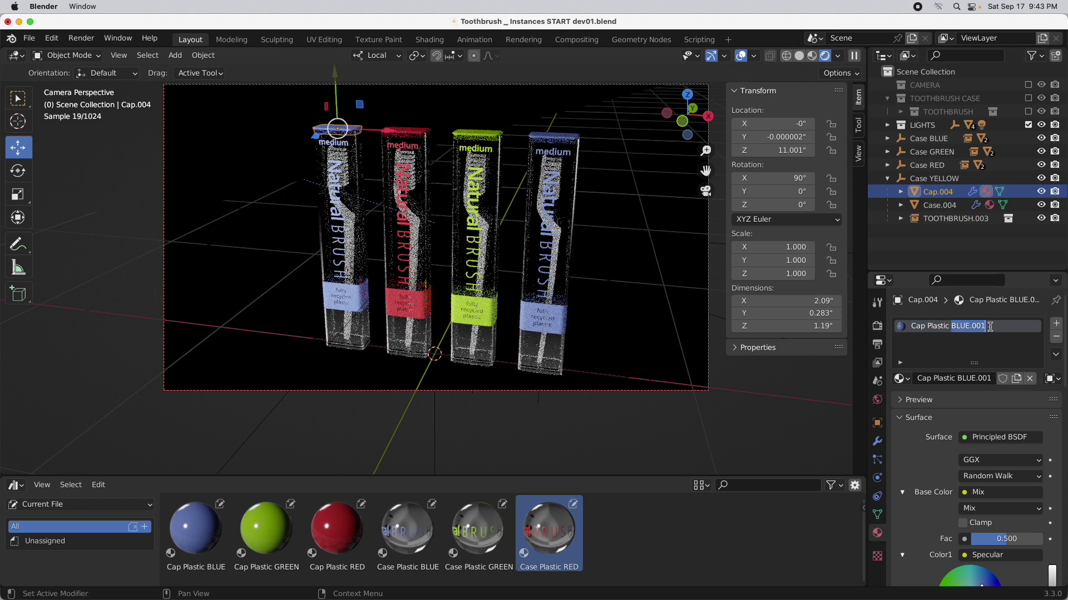
pyautogui.write('YELLOW')
pyautogui.press('Return')
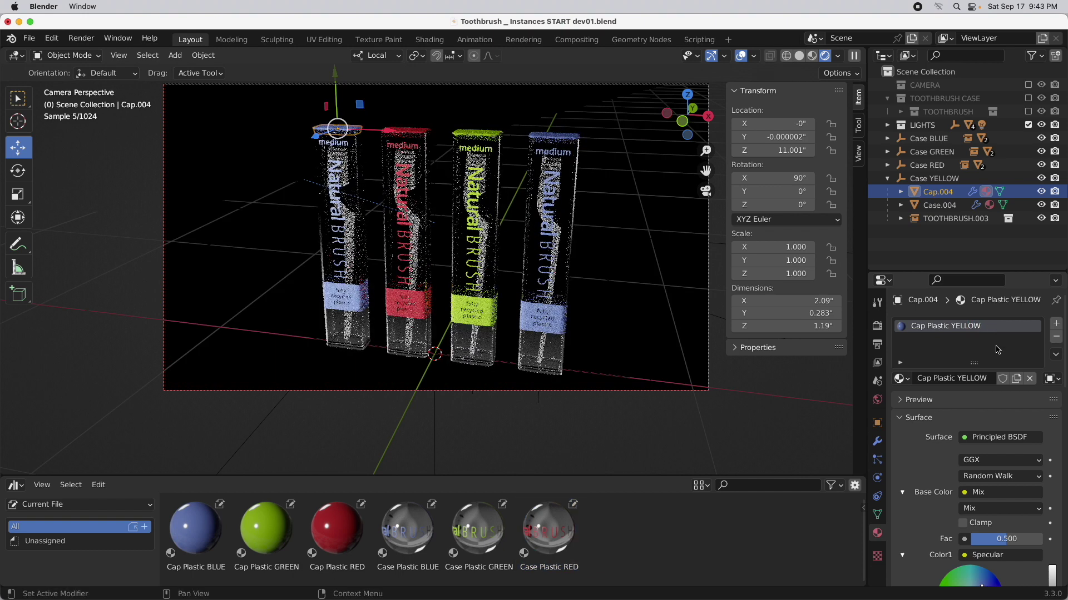
# Step: Change Color1 of the Cap Plastic YELLOW material to a dark yellow
pyautogui.scroll(-5, 963, 549)
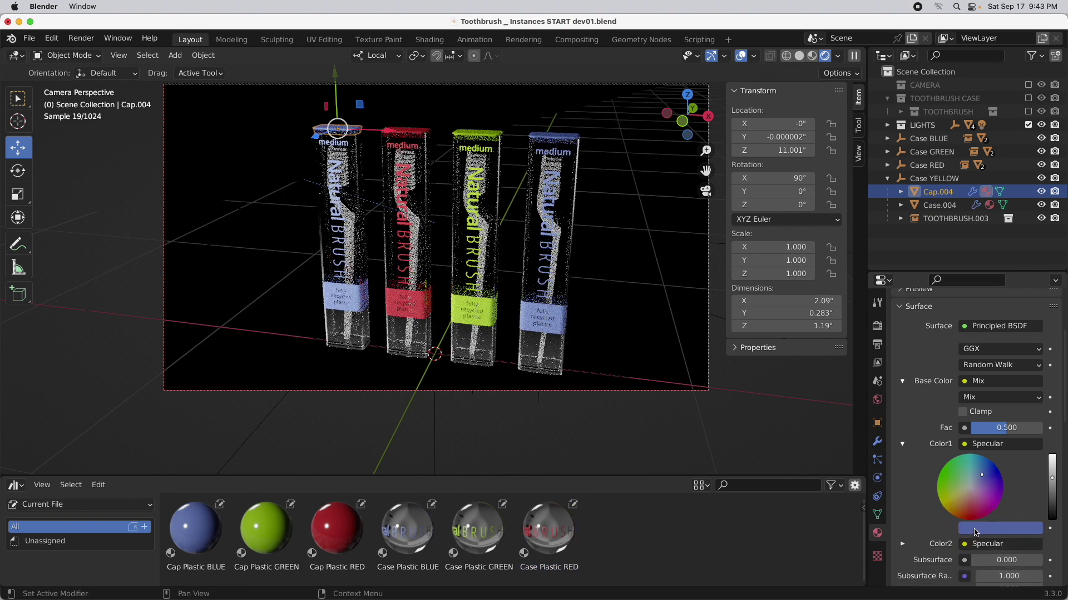
pyautogui.click(1000, 528)
pyautogui.click(948, 404)
pyautogui.moveTo(947, 404); pyautogui.dragTo(934, 407)
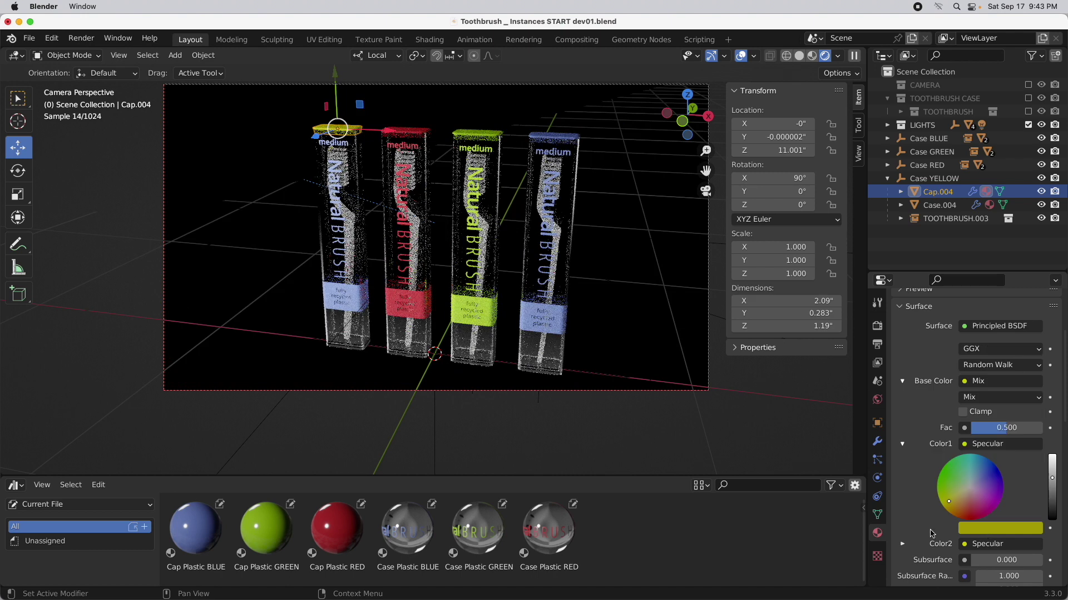
# Step: Give the case body under Case YELLOW its own copy of the Case Plastic BLUE material and name it Case Plastic YELLOW
pyautogui.click(949, 205)
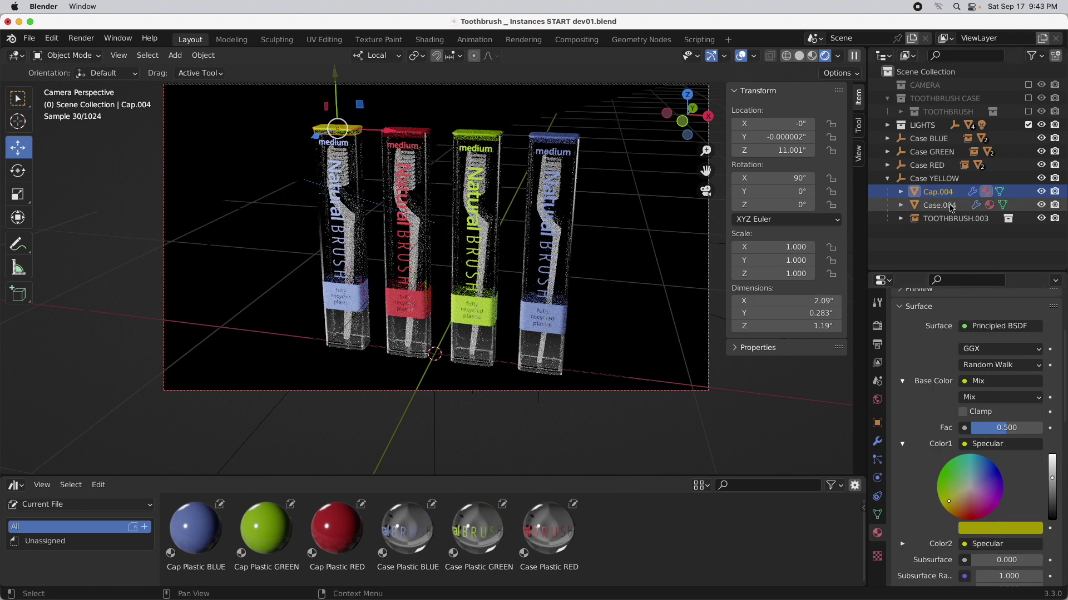
pyautogui.scroll(3, 993, 350)
pyautogui.scroll(2, 991, 368)
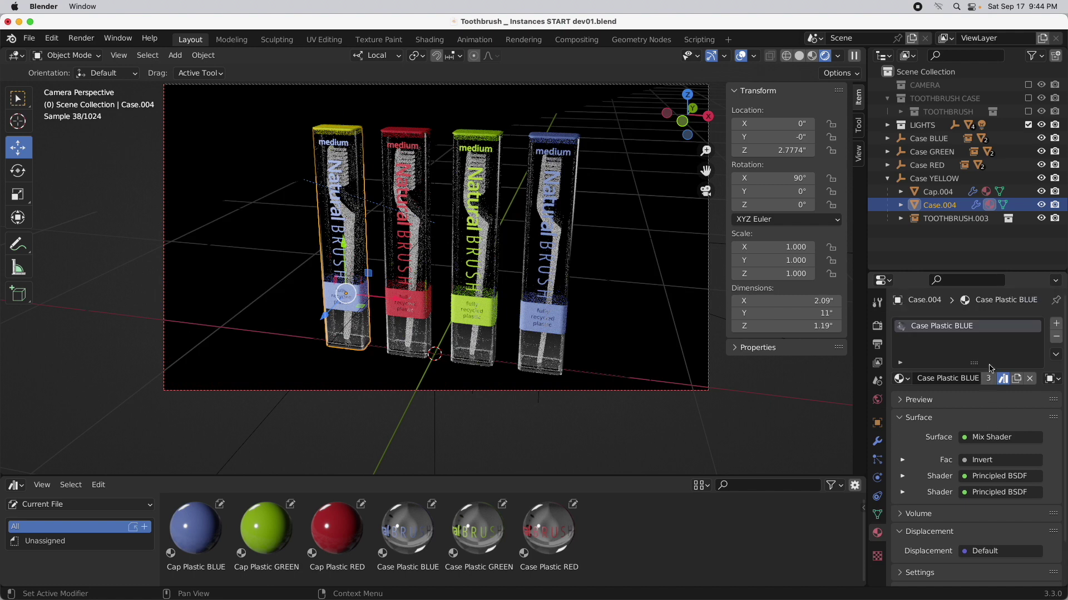
pyautogui.click(1014, 380)
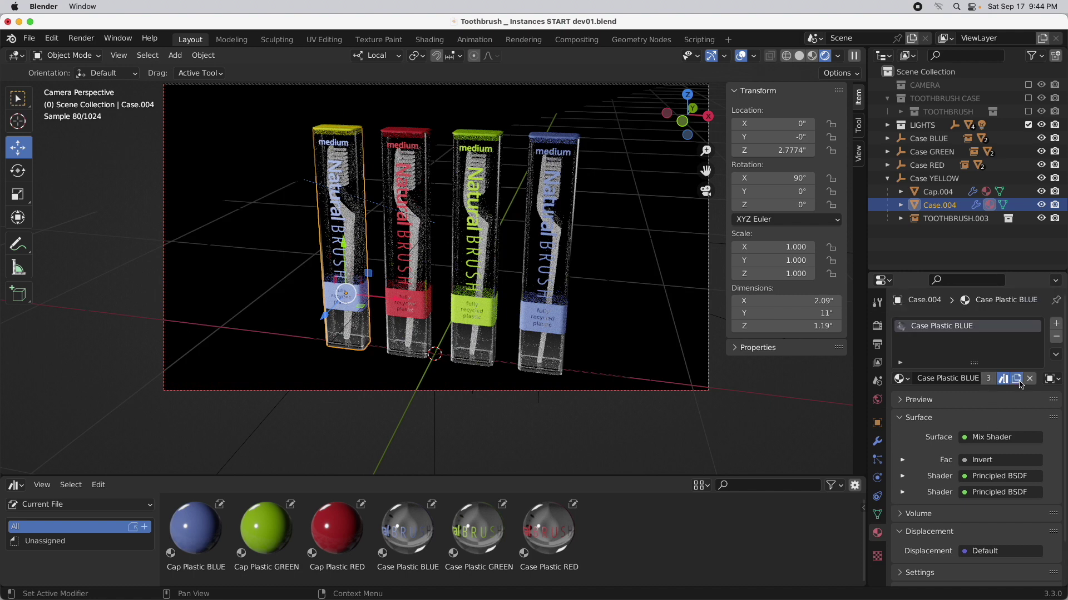
pyautogui.doubleClick(966, 326)
pyautogui.doubleClick(966, 326)
pyautogui.moveTo(966, 326); pyautogui.dragTo(985, 330)
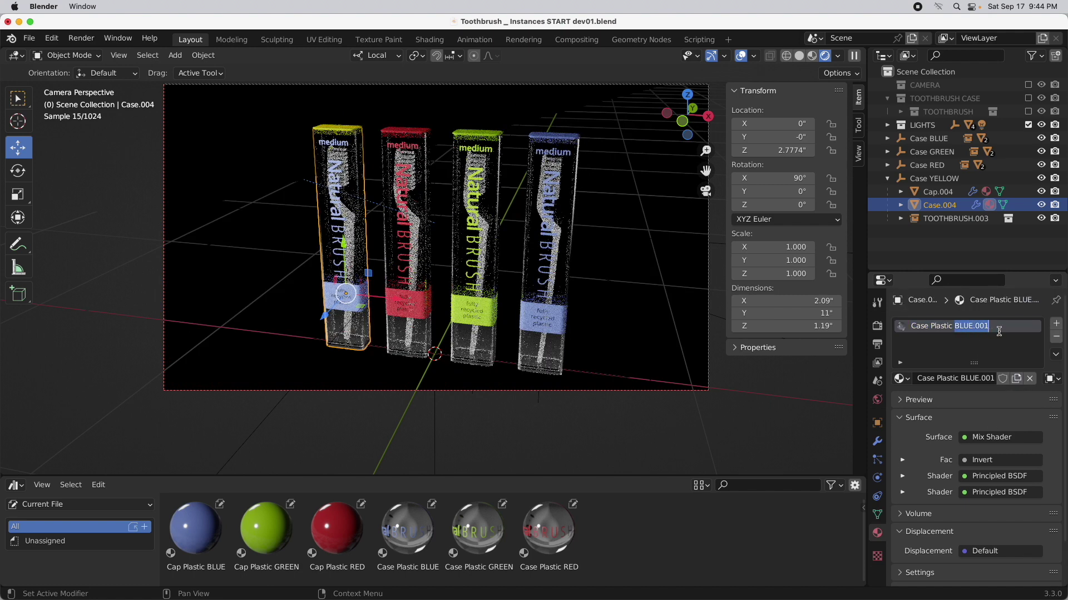
pyautogui.write('YELLOW')
pyautogui.press('Return')
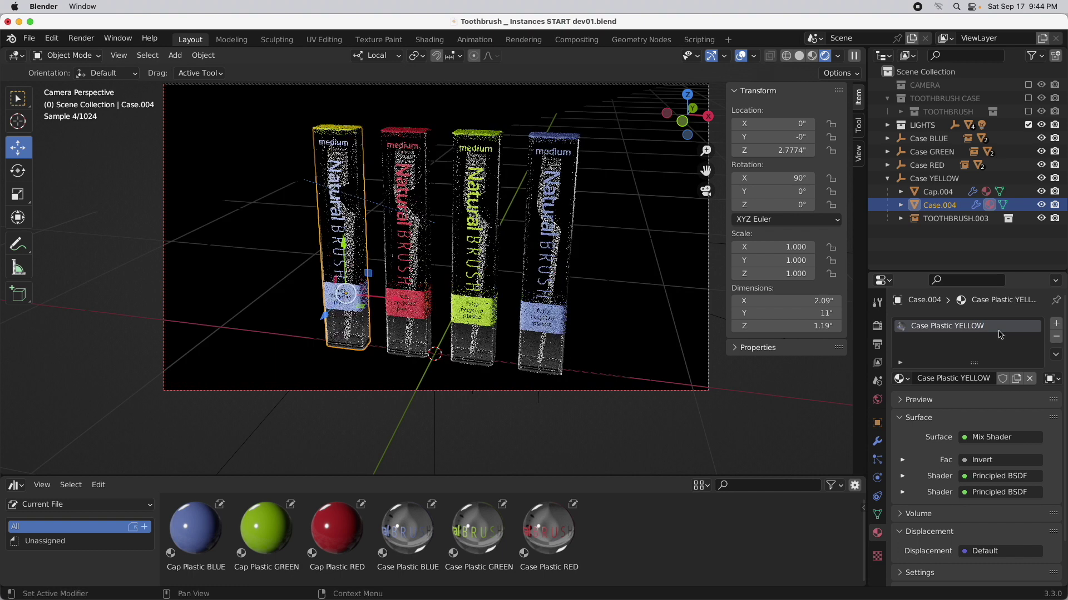
# Step: Paste the copied dark yellow into the first Principled BSDF's Base Color of Case Plastic YELLOW and mark the material as an asset
pyautogui.click(903, 477)
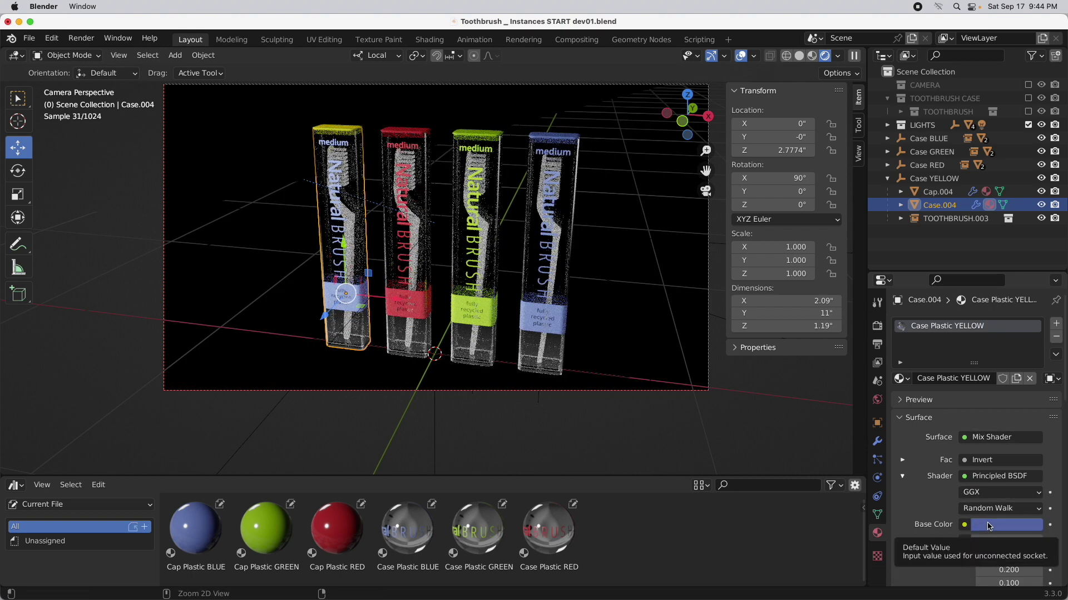
pyautogui.hotkey('ctrl', 'v')
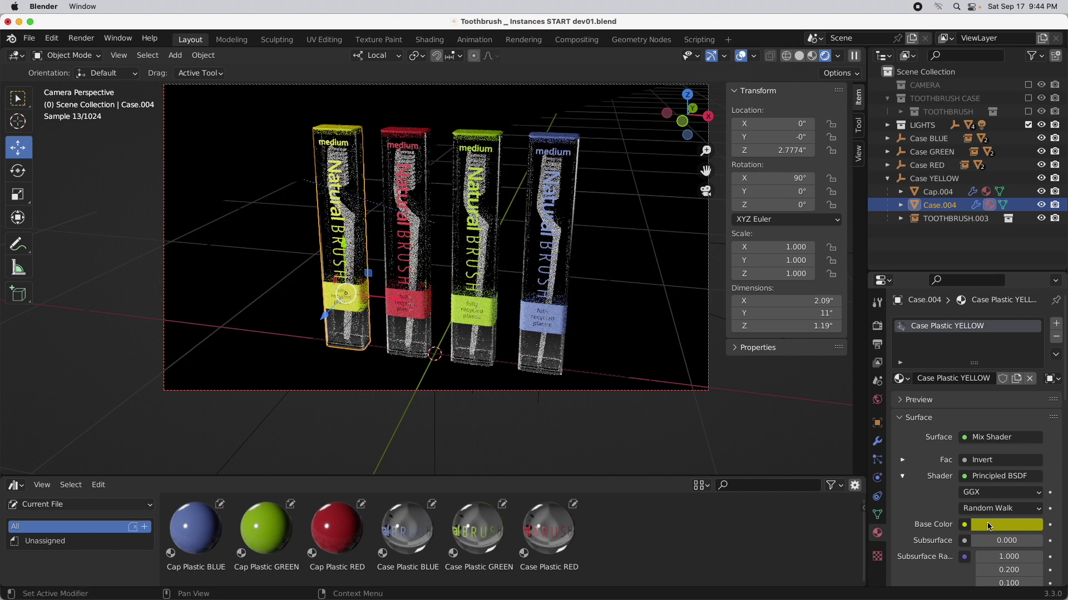
pyautogui.rightClick(968, 328)
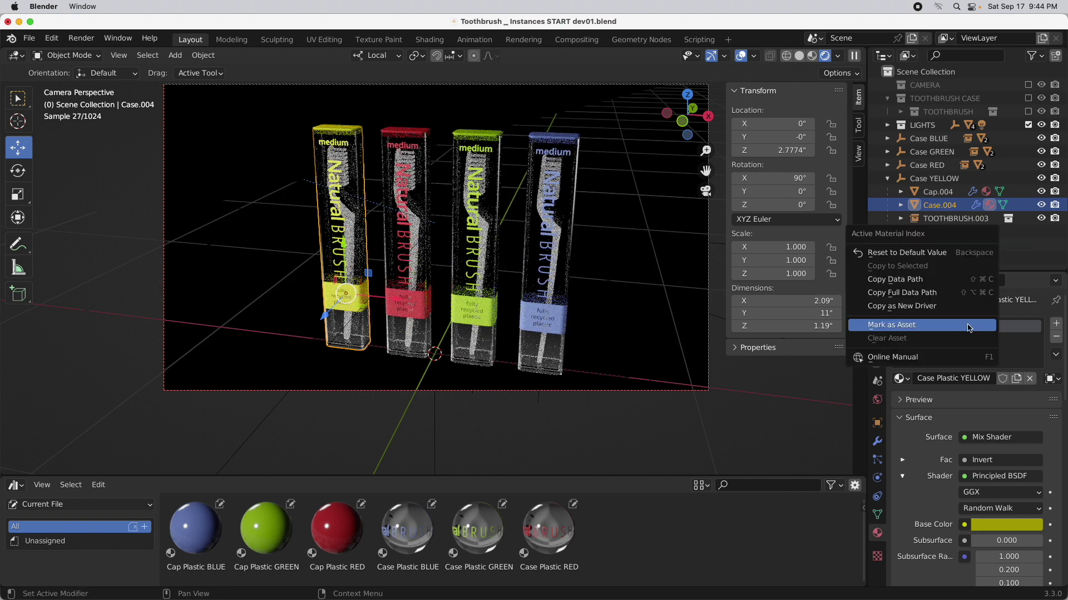
pyautogui.click(968, 326)
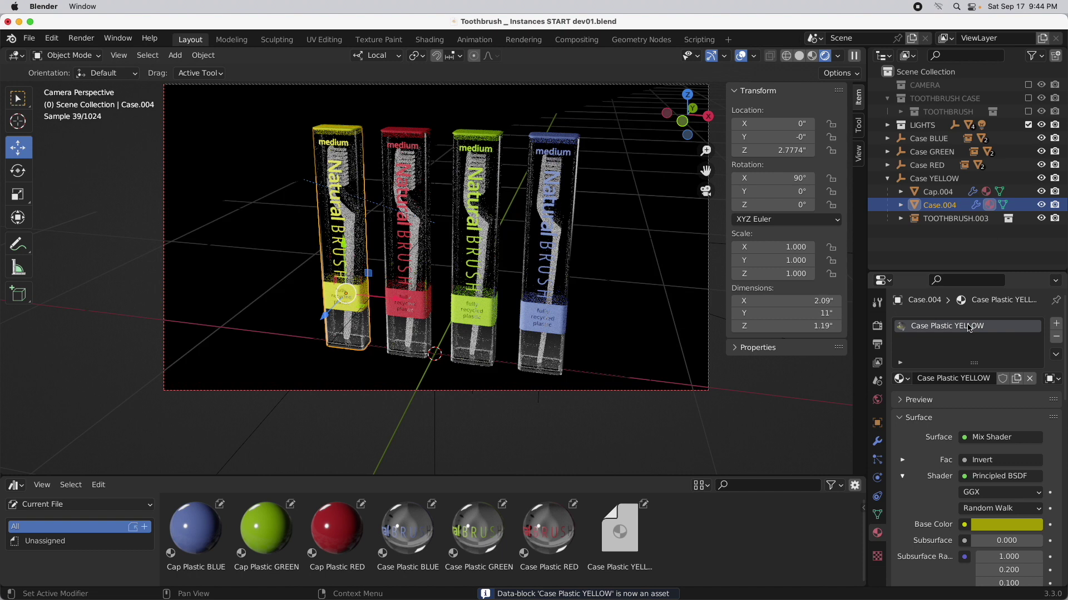
# Step: Mark the Cap Plastic YELLOW material of the cap under Case YELLOW as an asset
pyautogui.click(946, 191)
pyautogui.rightClick(961, 326)
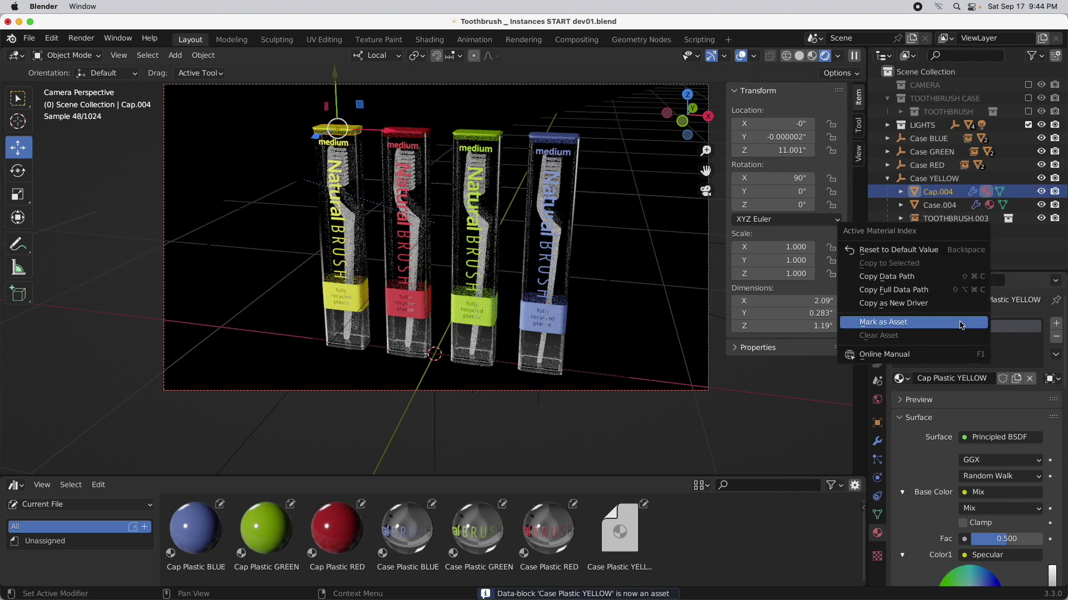
pyautogui.click(961, 323)
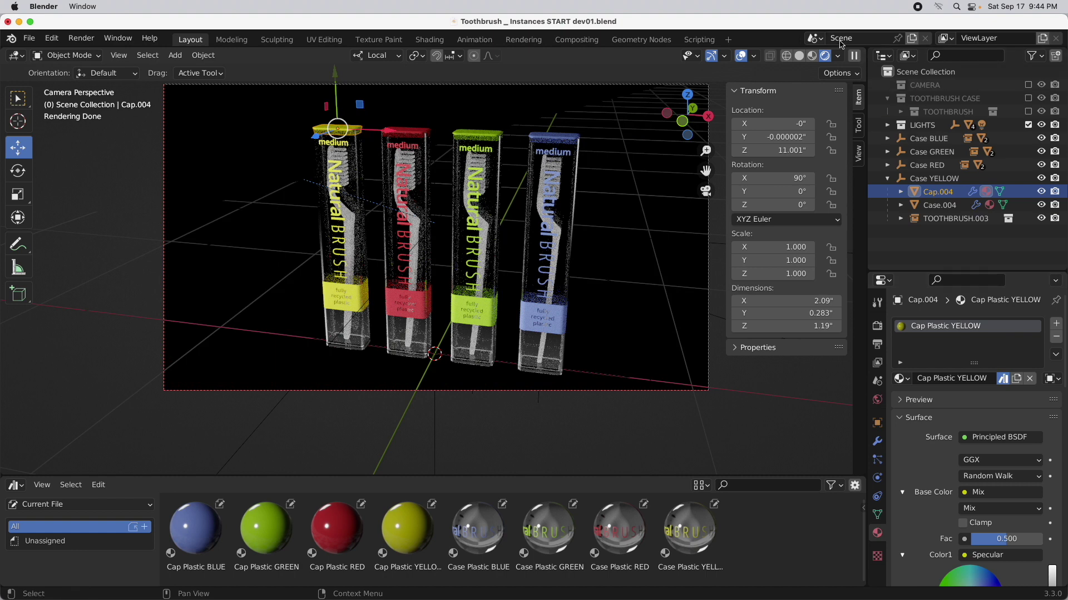
# Step: Show the cases in wireframe from the front and enter Edit Mode on the blue case's cap
pyautogui.click(786, 56)
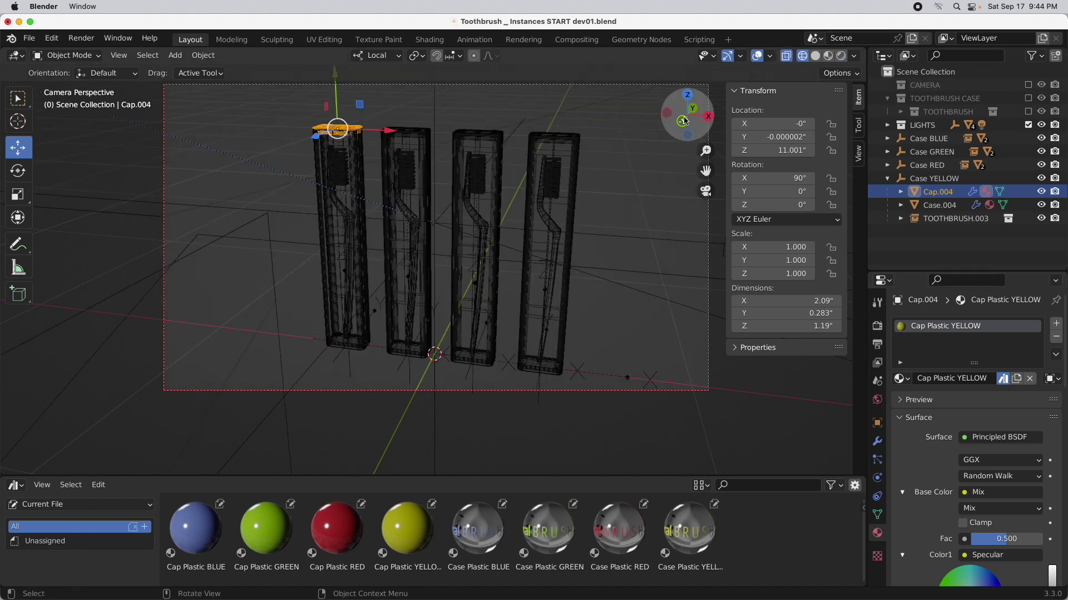
pyautogui.click(683, 120)
pyautogui.keyDown('shift'); pyautogui.moveTo(631, 165); pyautogui.dragTo(409, 218, button='middle'); pyautogui.keyUp('shift')
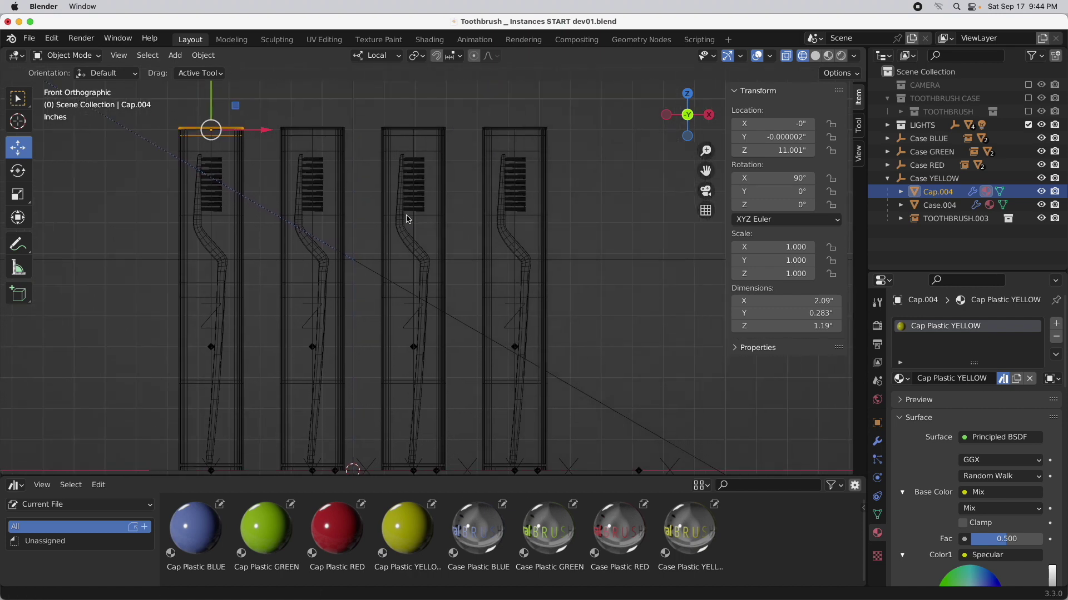
pyautogui.click(493, 130)
pyautogui.scroll(10, 527, 100)
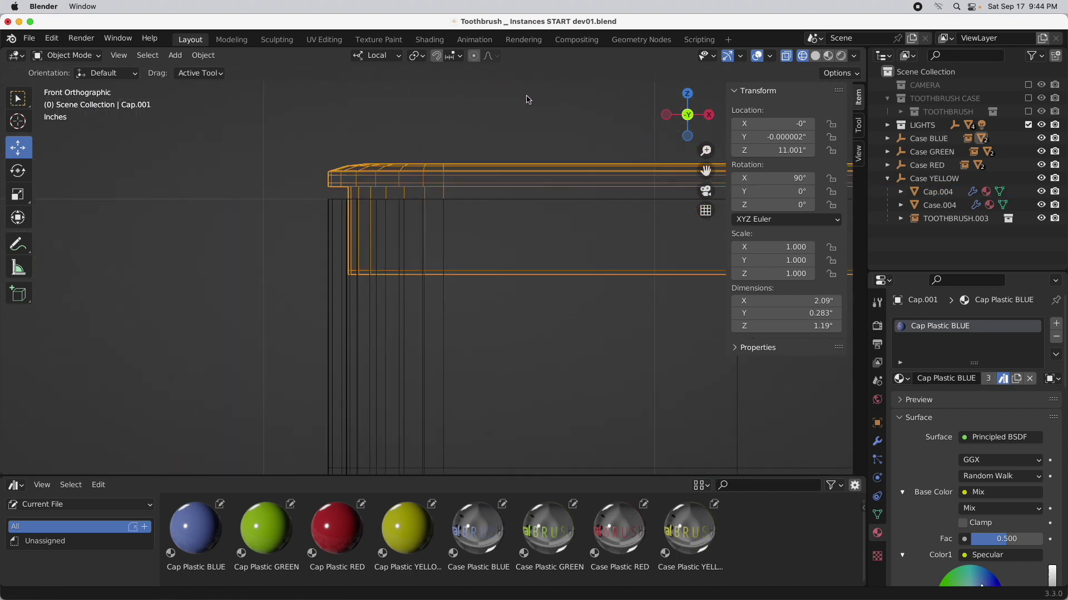
pyautogui.scroll(-5, 527, 100)
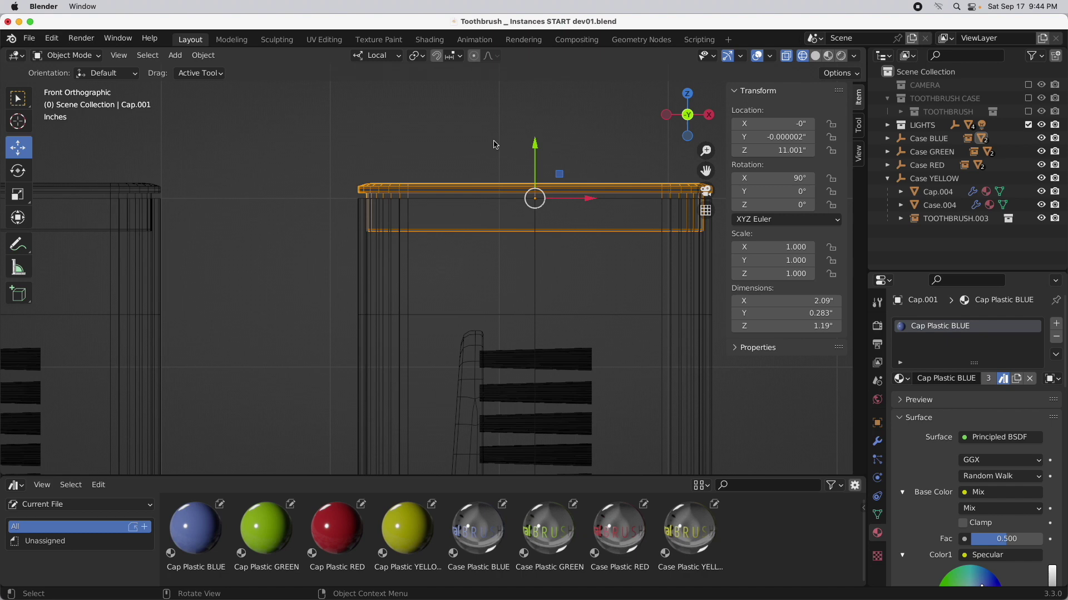
pyautogui.press('Tab')
pyautogui.keyDown('shift'); pyautogui.moveTo(493, 141); pyautogui.dragTo(460, 148, button='middle'); pyautogui.keyUp('shift')
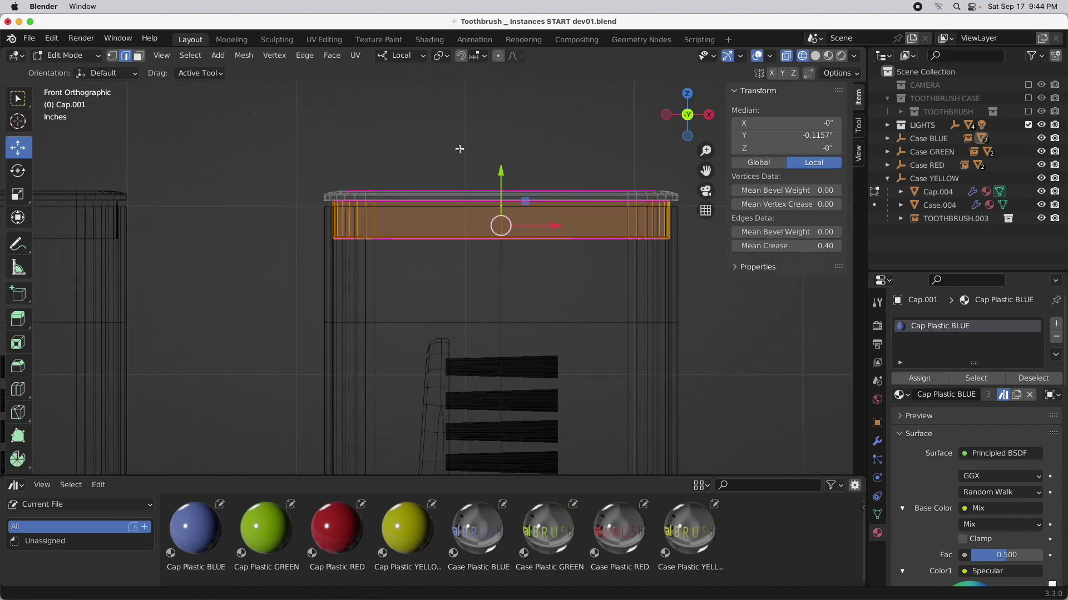
# Step: In vertex mode, set the drag action to Select Box and box-select the bottom row of vertices of the blue cap's inner lip
pyautogui.press('1')
pyautogui.click(194, 73)
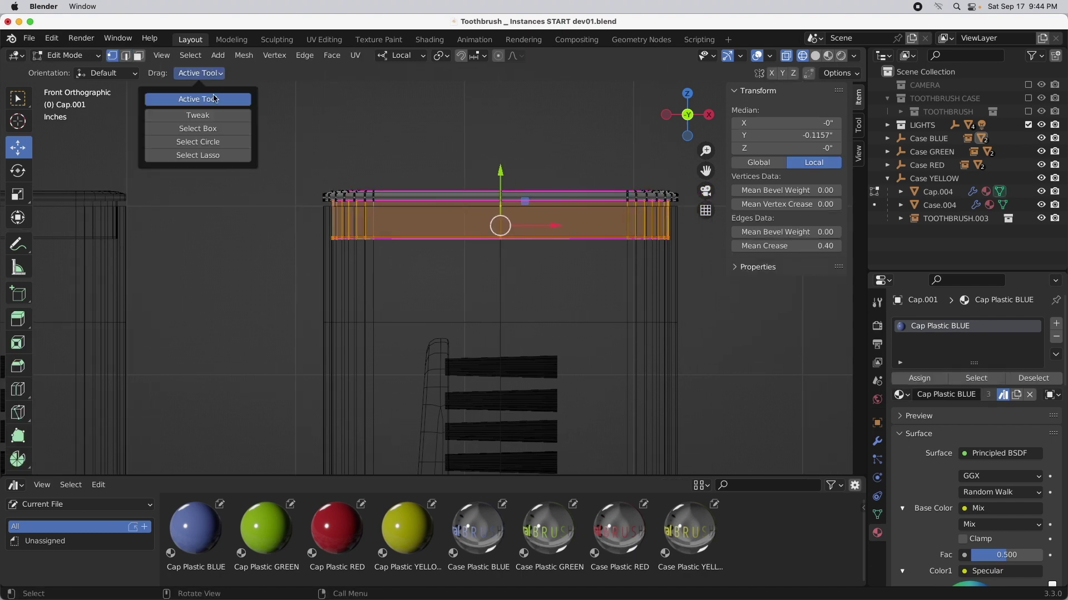
pyautogui.click(214, 133)
pyautogui.moveTo(298, 224); pyautogui.dragTo(679, 282)
pyautogui.scroll(-2, 496, 179)
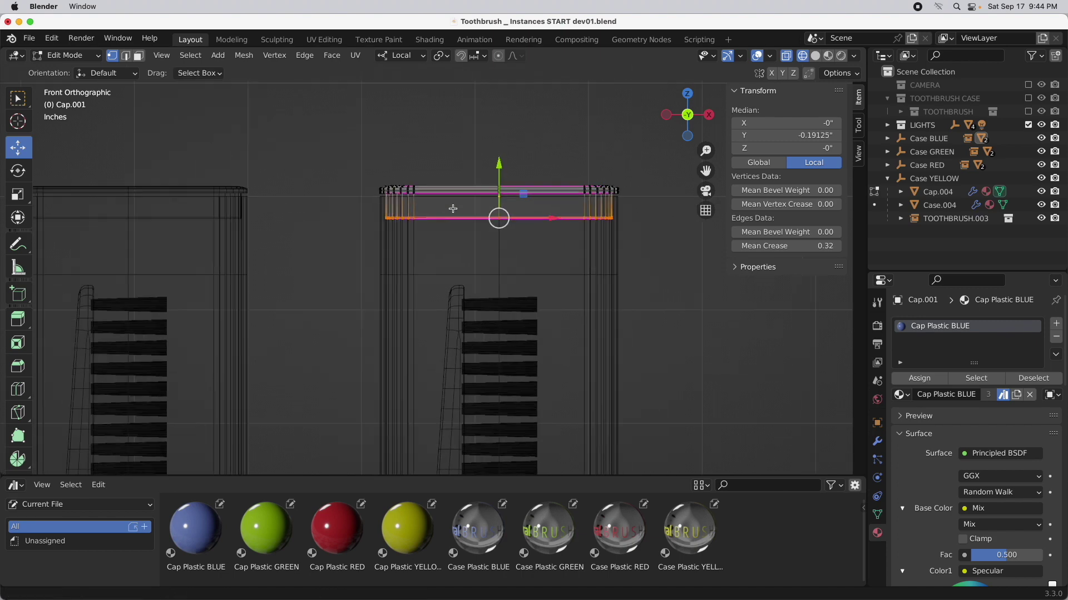
# Step: Lower the selected lip vertices along local Y by about 0.063 and another 0.045 inches, and return to rendered shading
pyautogui.keyDown('shift'); pyautogui.moveTo(496, 181); pyautogui.dragTo(579, 231, button='middle'); pyautogui.keyUp('shift')
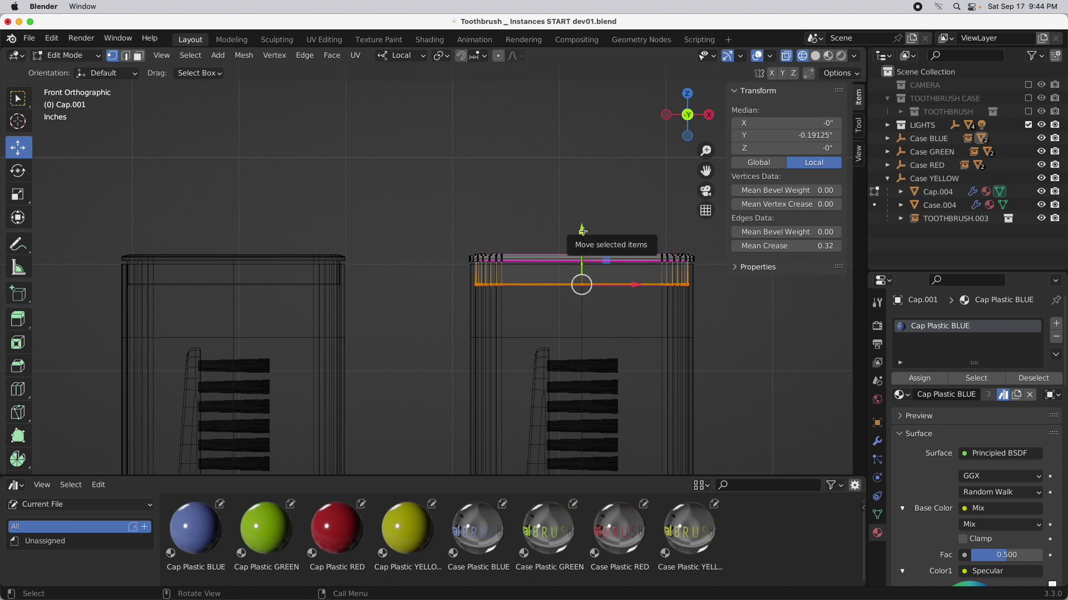
pyautogui.moveTo(582, 230); pyautogui.dragTo(582, 240)
pyautogui.scroll(-2, 582, 240)
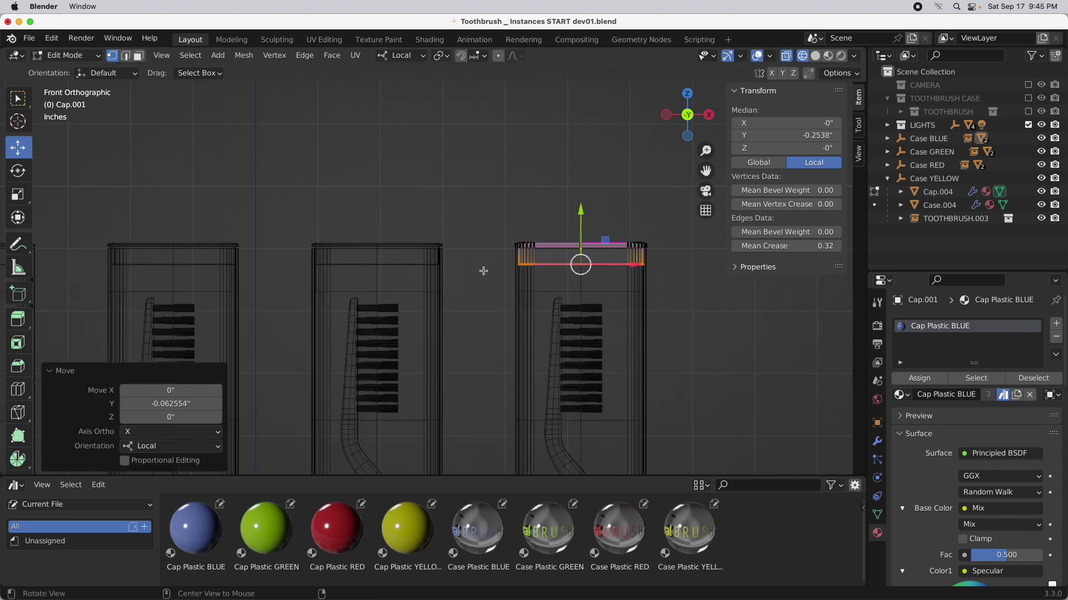
pyautogui.keyDown('shift'); pyautogui.moveTo(474, 259); pyautogui.dragTo(604, 285, button='middle'); pyautogui.keyUp('shift')
pyautogui.moveTo(700, 264); pyautogui.dragTo(700, 267)
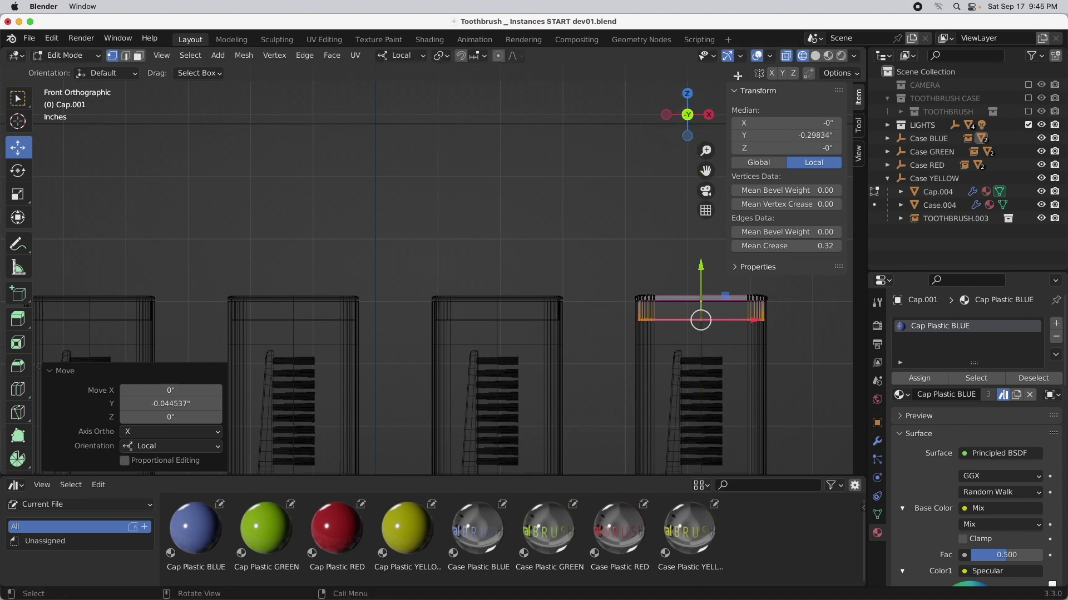
pyautogui.click(841, 57)
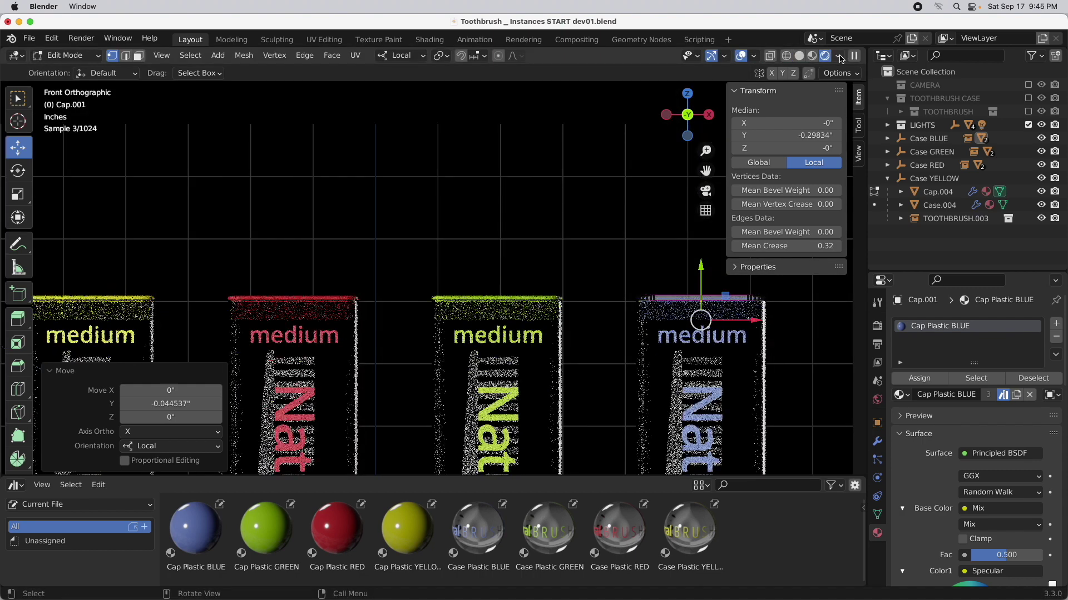